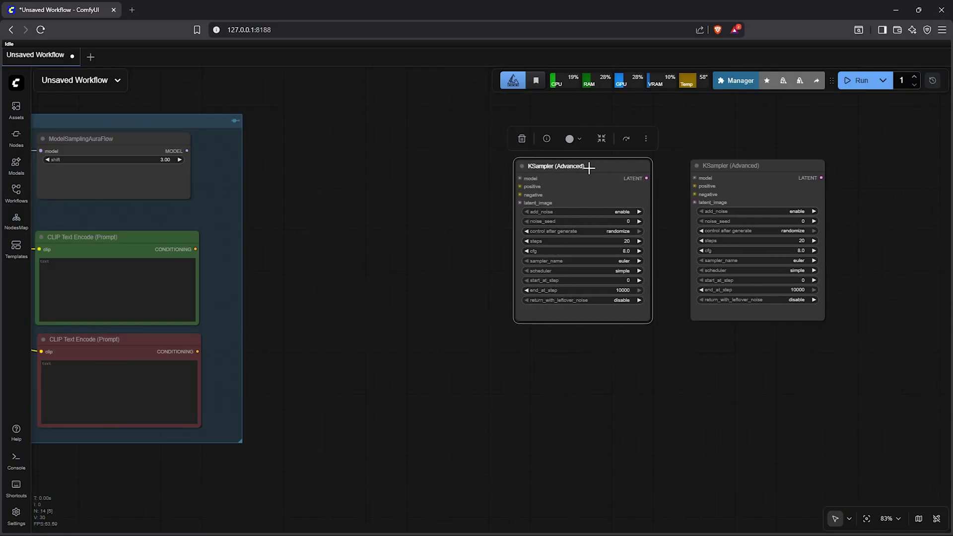
# - Compare the finished images with their depth maps using the slider and browse the example workflow
pyautogui.moveTo(590, 165); pyautogui.dragTo(569, 165)
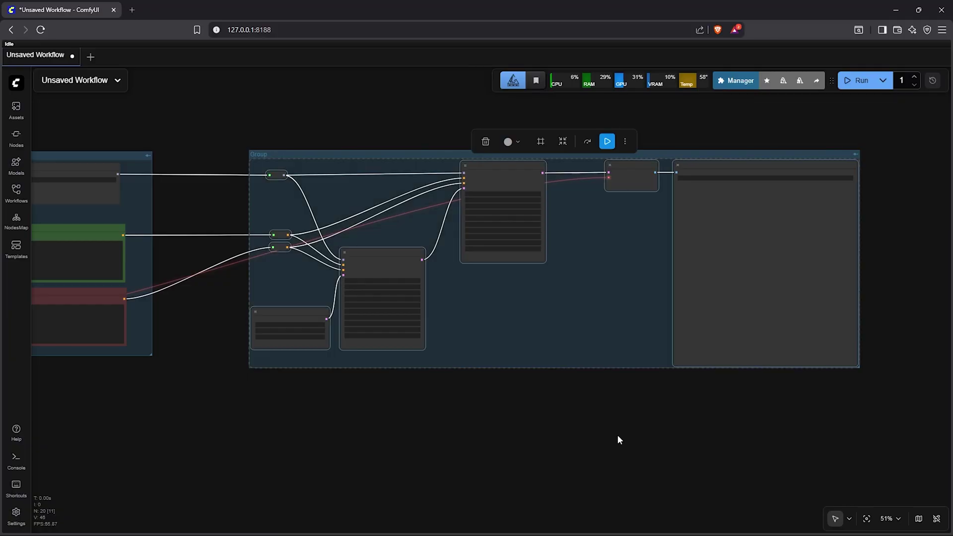
pyautogui.write('Sampling Gro')
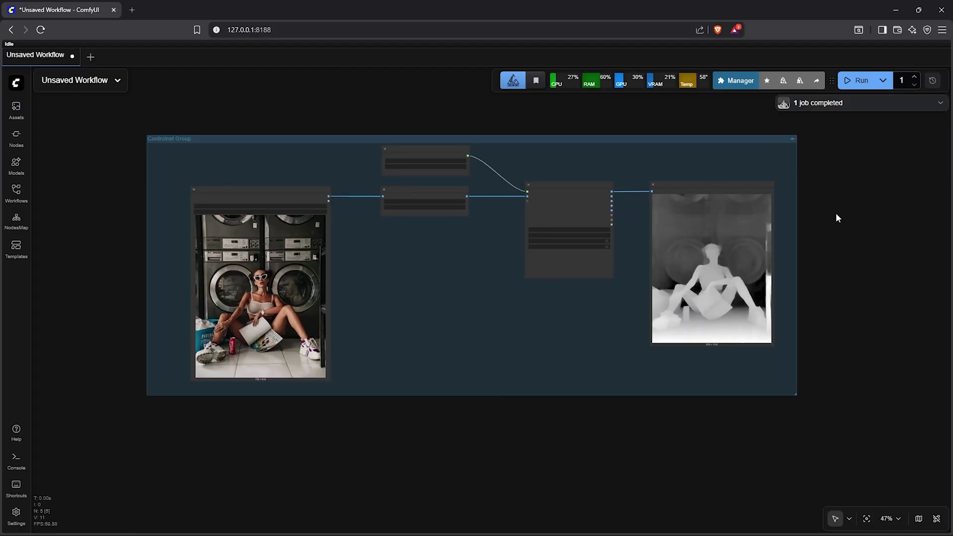
pyautogui.scroll(4, 684, 348)
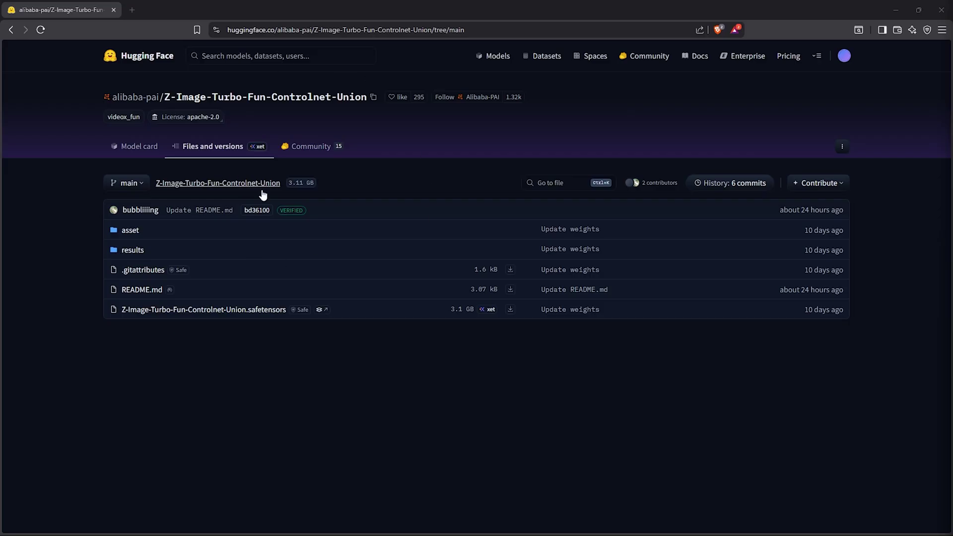
# - Select and then deselect the Z-Image-Turbo-Fun-Controlnet-Union repository name on the Files and versions page
pyautogui.moveTo(165, 97); pyautogui.dragTo(309, 100)
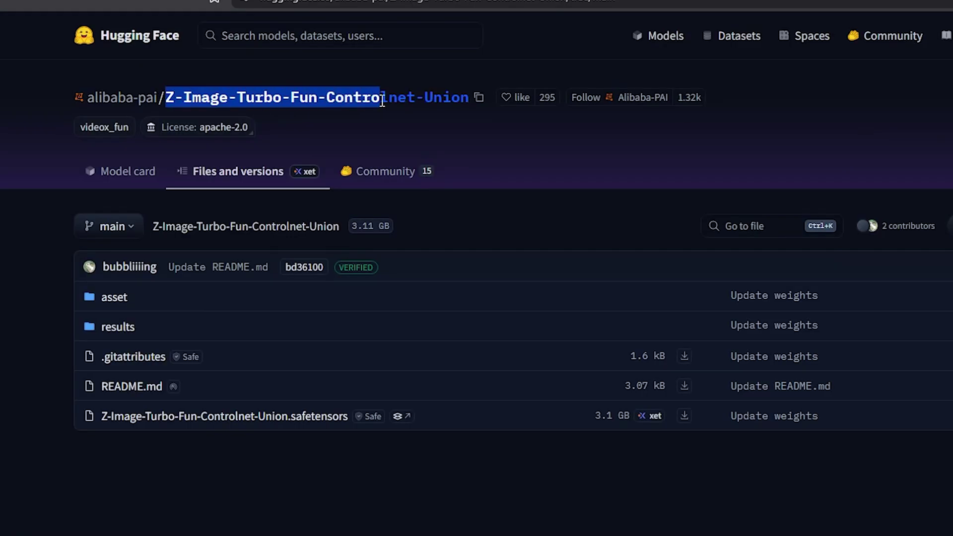
pyautogui.moveTo(382, 102); pyautogui.dragTo(470, 99)
pyautogui.click(243, 313)
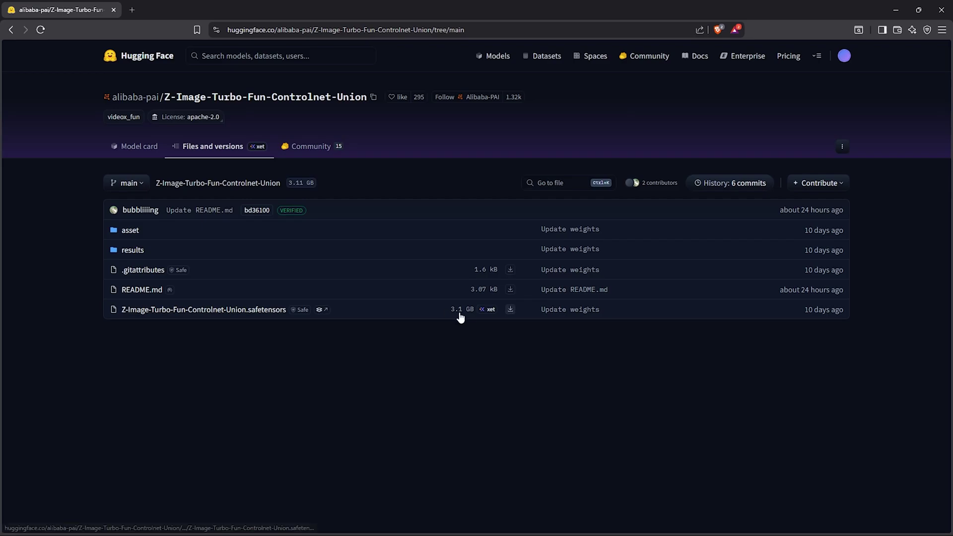
# - Save the Union .safetensors download under the existing file name in ComfyUI's models/model_patches folder
pyautogui.click(510, 310)
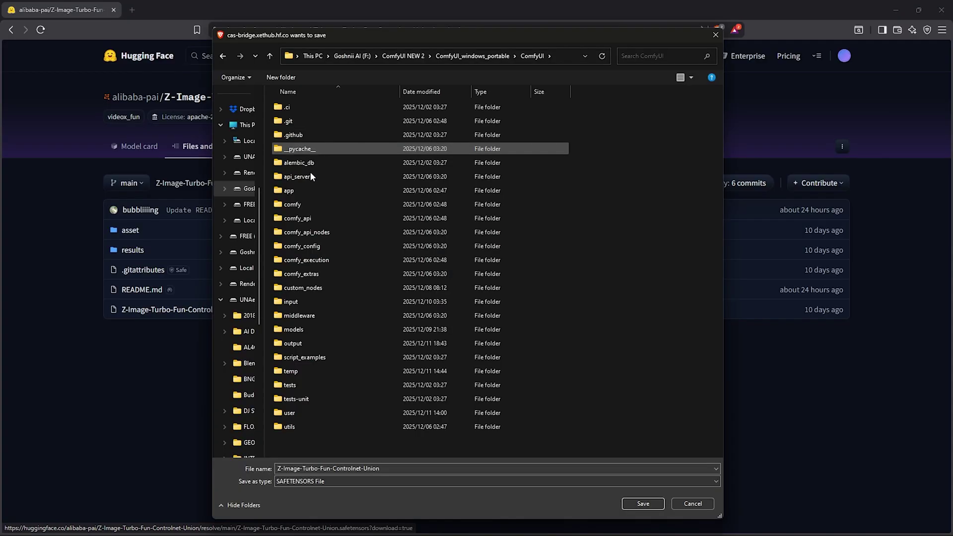
pyautogui.doubleClick(304, 329)
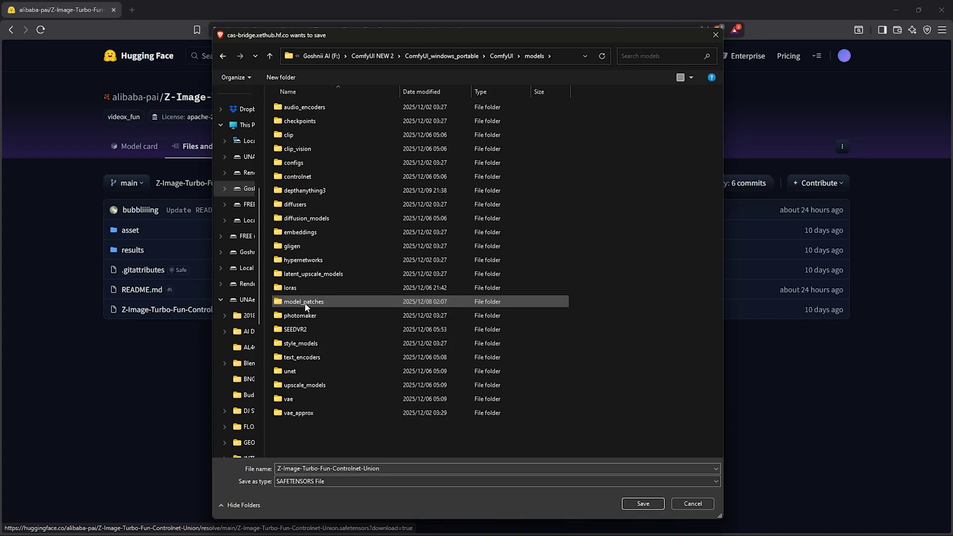
pyautogui.doubleClick(304, 302)
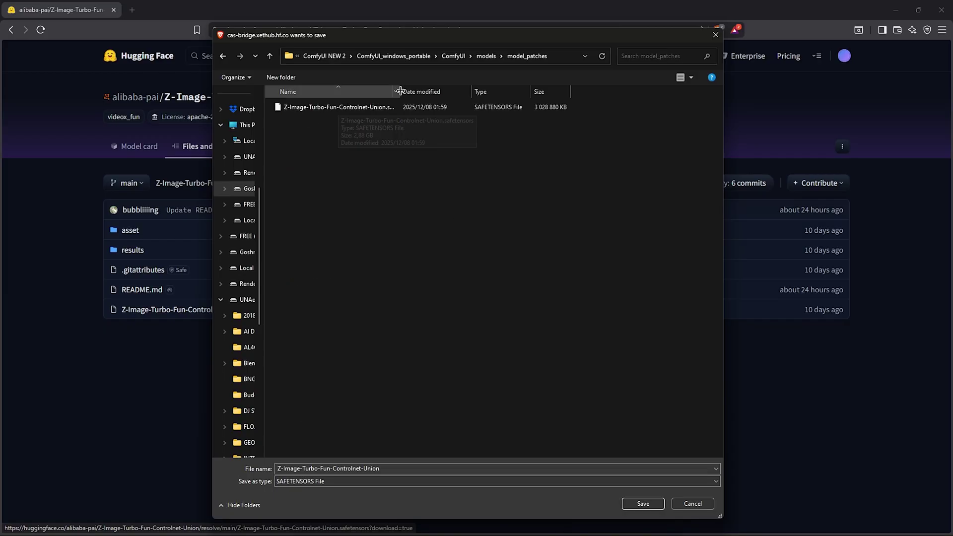
pyautogui.moveTo(401, 92); pyautogui.dragTo(494, 93)
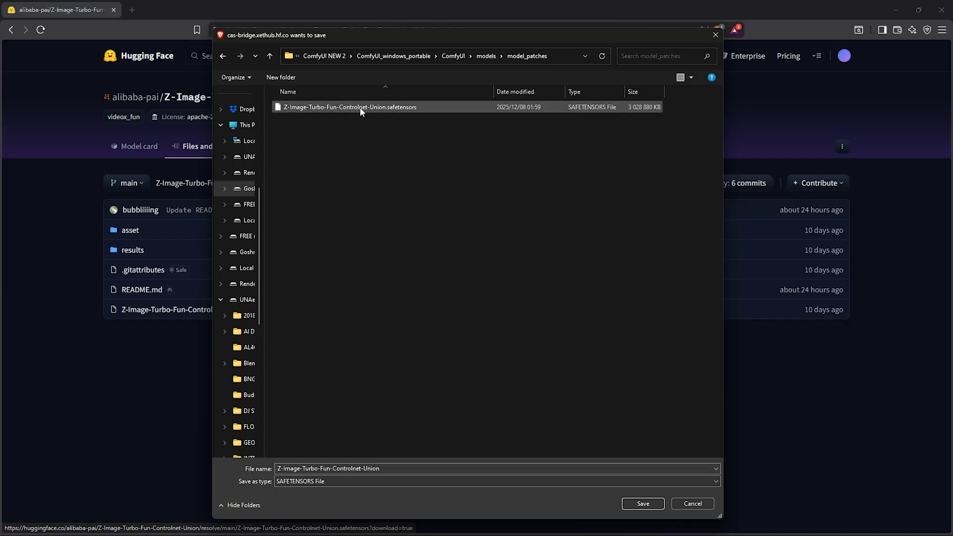
pyautogui.click(375, 109)
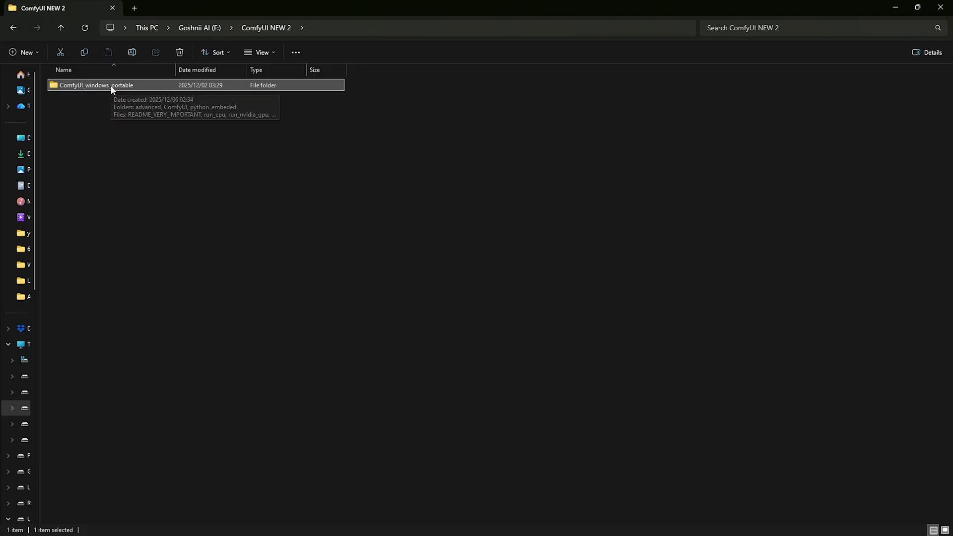
# - Go into ComfyUI_windows_portable\update and bring up the context menu for update_comfyui
pyautogui.doubleClick(110, 86)
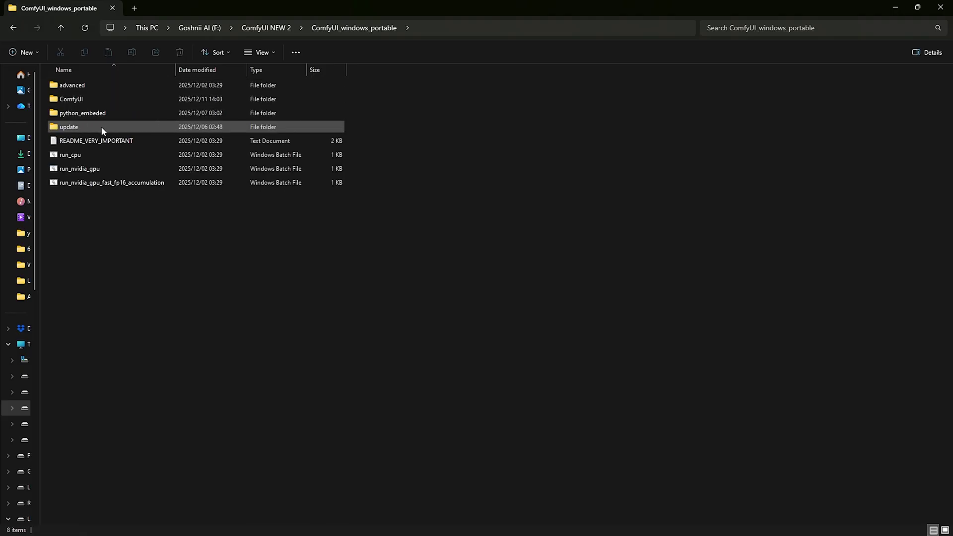
pyautogui.doubleClick(117, 128)
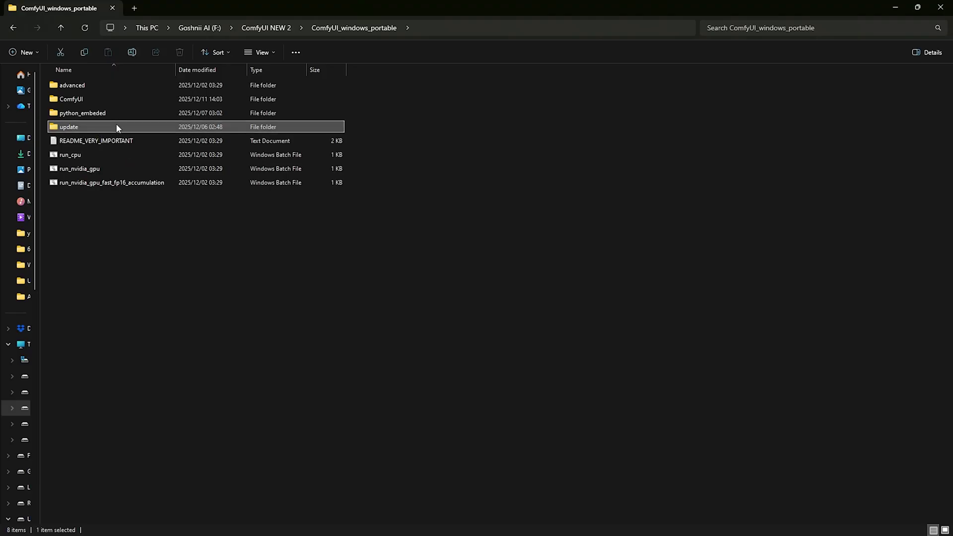
pyautogui.rightClick(93, 114)
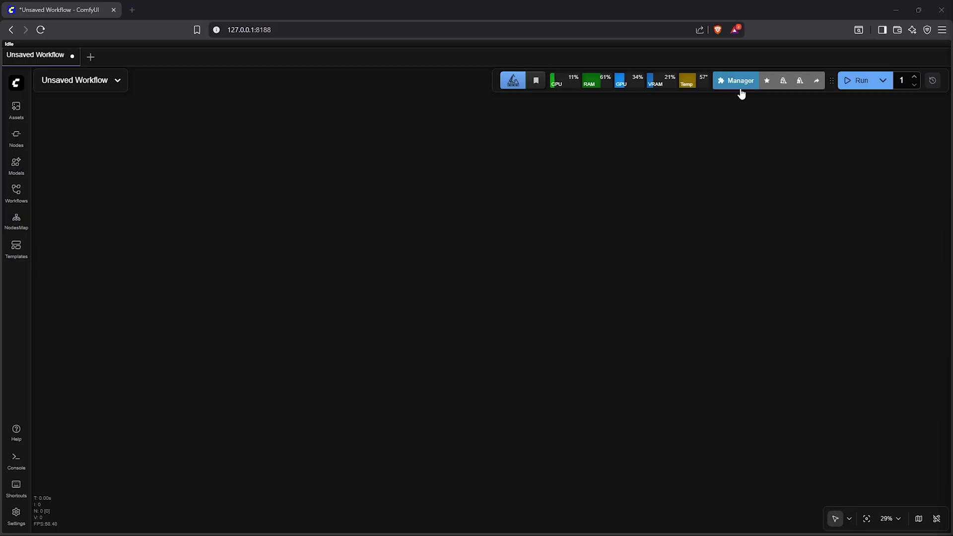
pyautogui.click(742, 84)
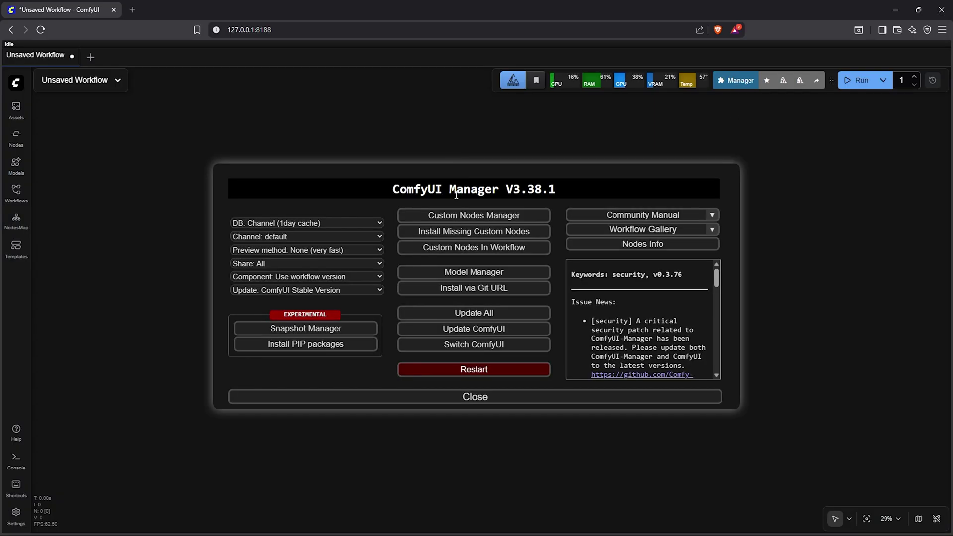
pyautogui.click(474, 219)
pyautogui.click(122, 187)
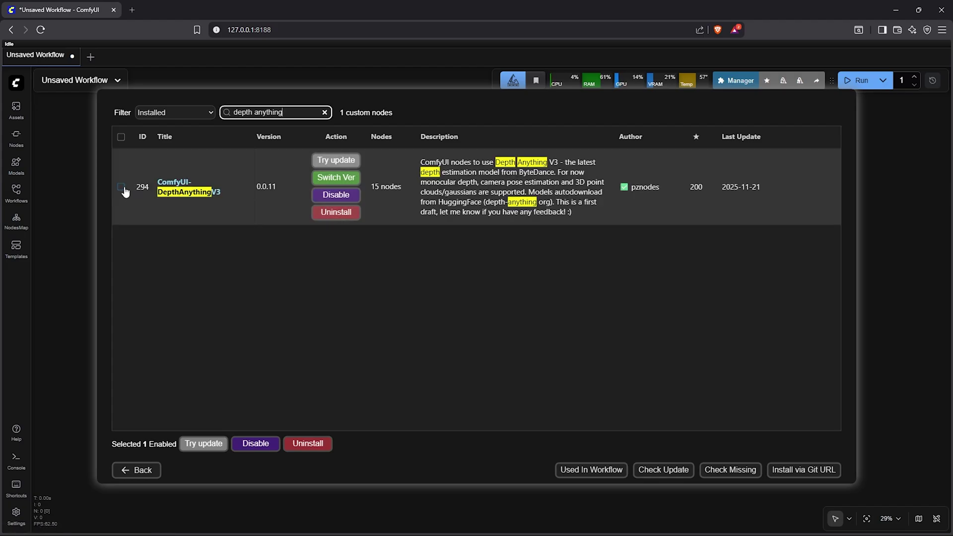
pyautogui.click(121, 187)
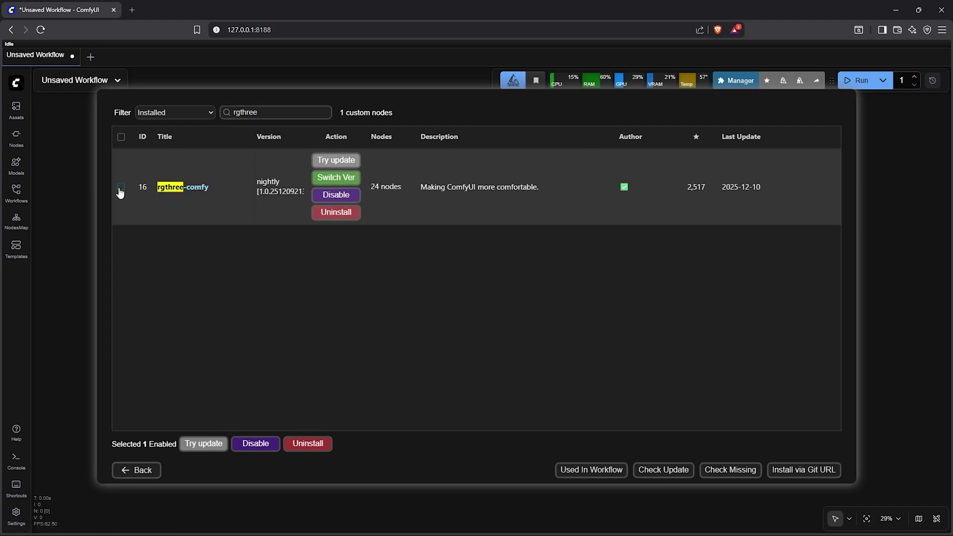
pyautogui.click(121, 187)
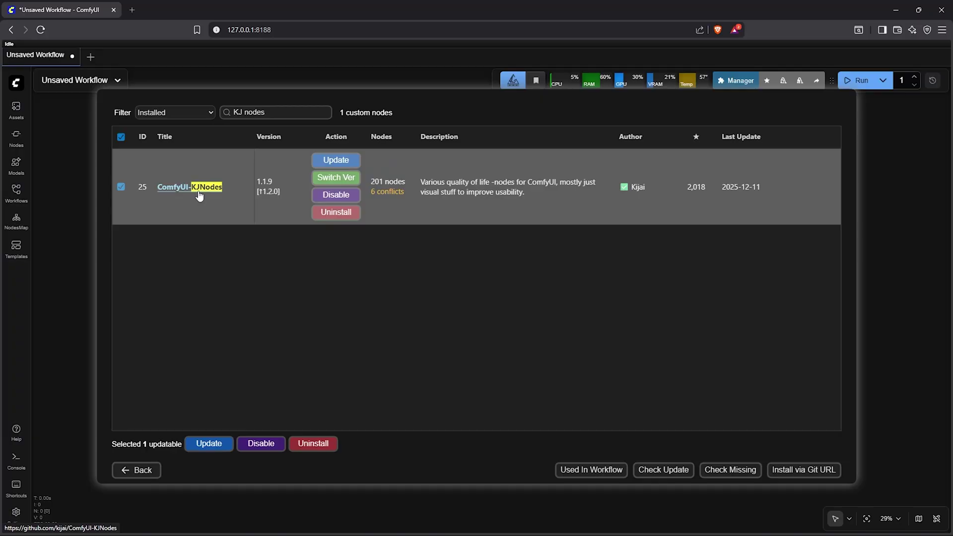
pyautogui.click(128, 186)
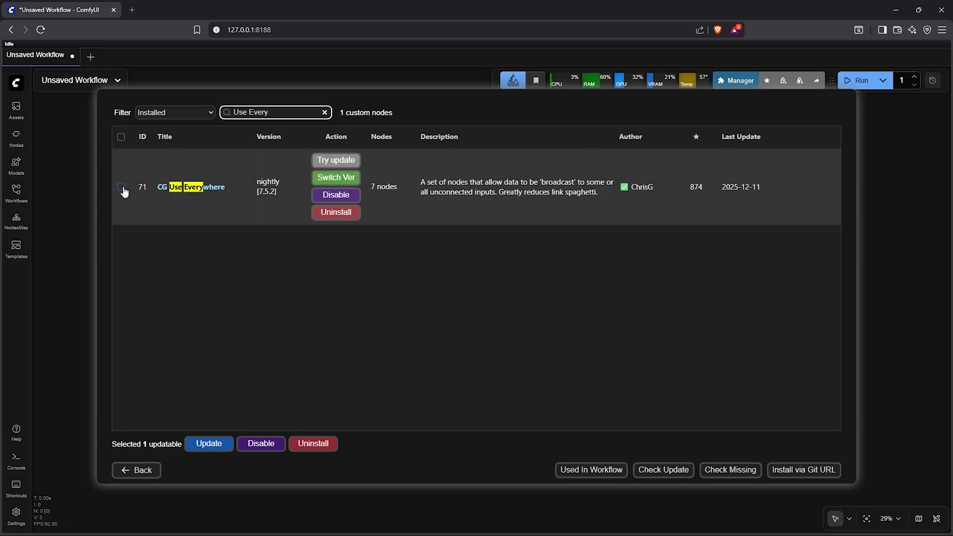
pyautogui.click(121, 187)
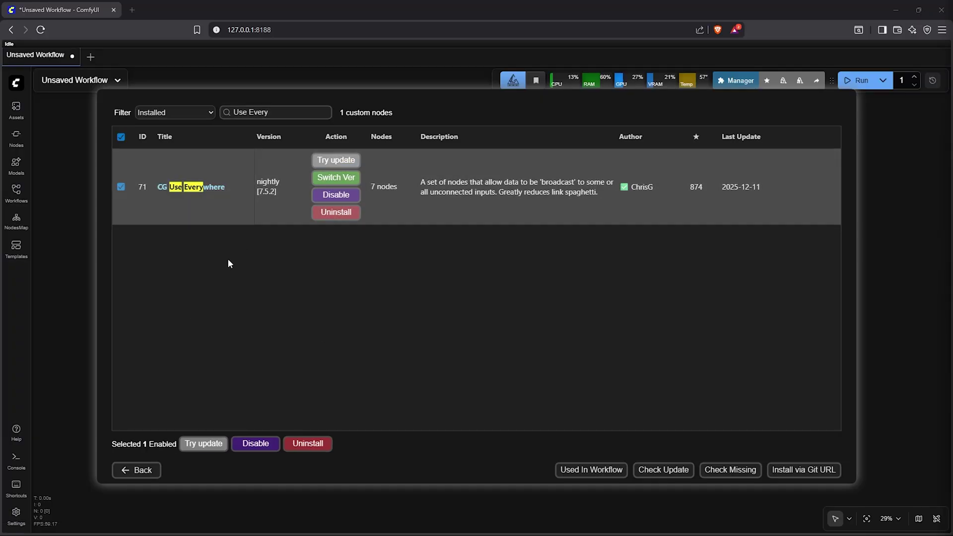
pyautogui.click(143, 470)
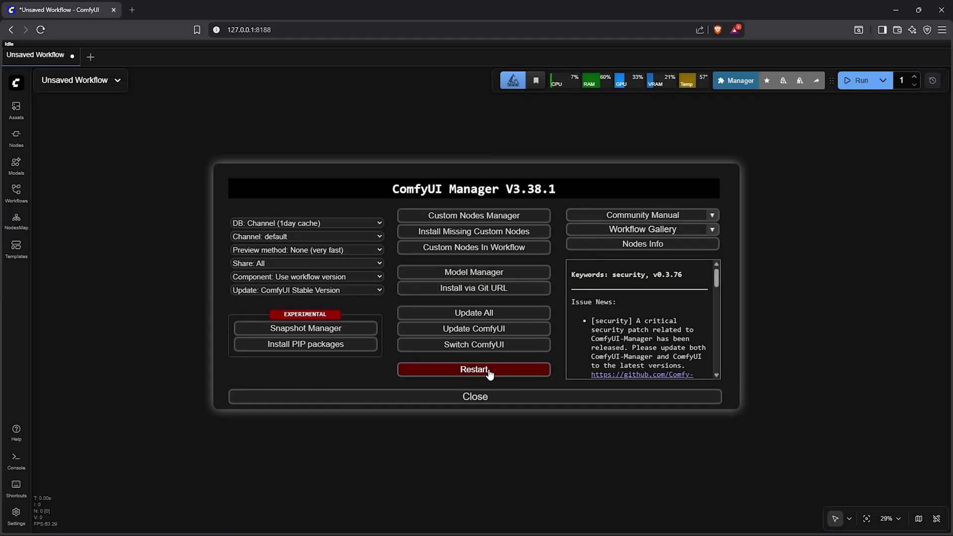
pyautogui.click(449, 397)
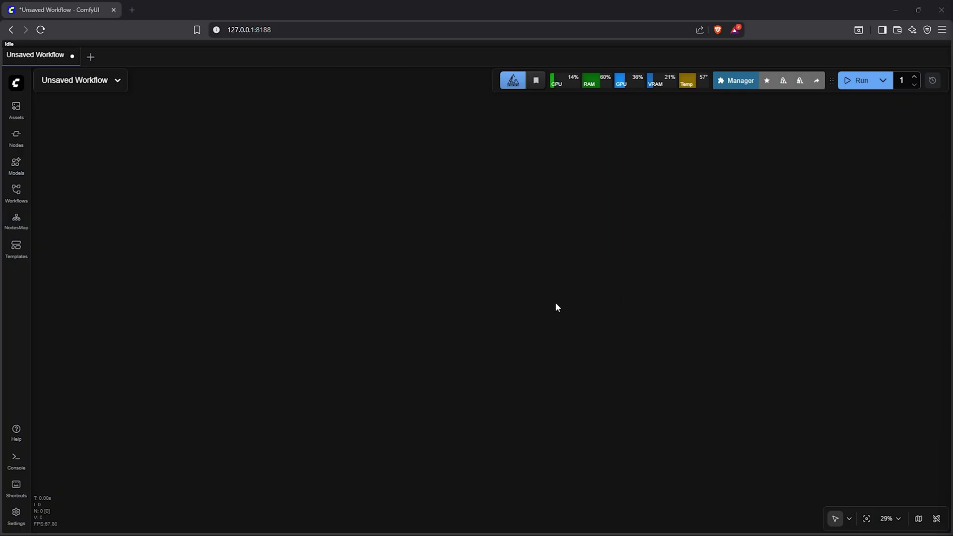
# - Add an image > Load Image node, enlarge and reposition it, and drop the laundromat photo onto it
pyautogui.rightClick(375, 236)
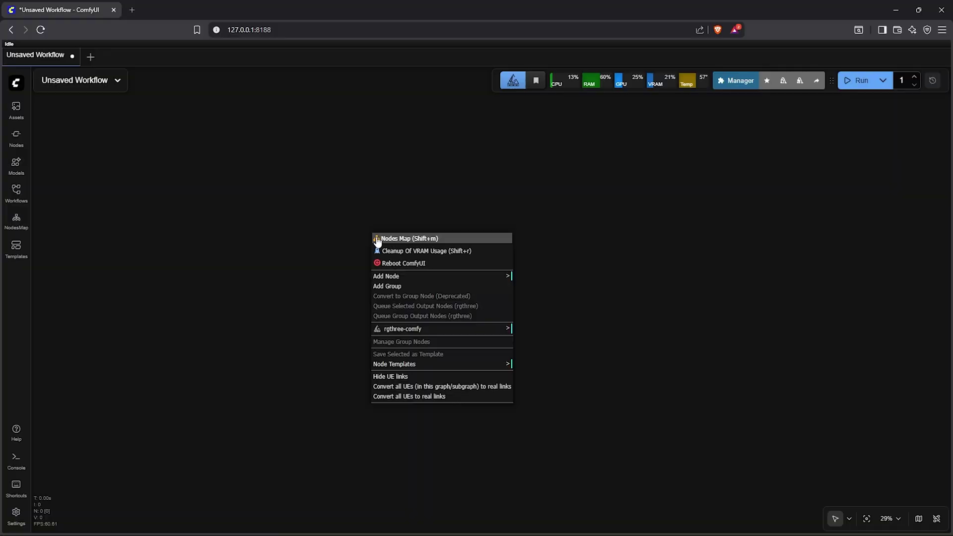
pyautogui.click(417, 278)
pyautogui.click(560, 277)
pyautogui.click(625, 404)
pyautogui.moveTo(420, 278); pyautogui.dragTo(543, 457)
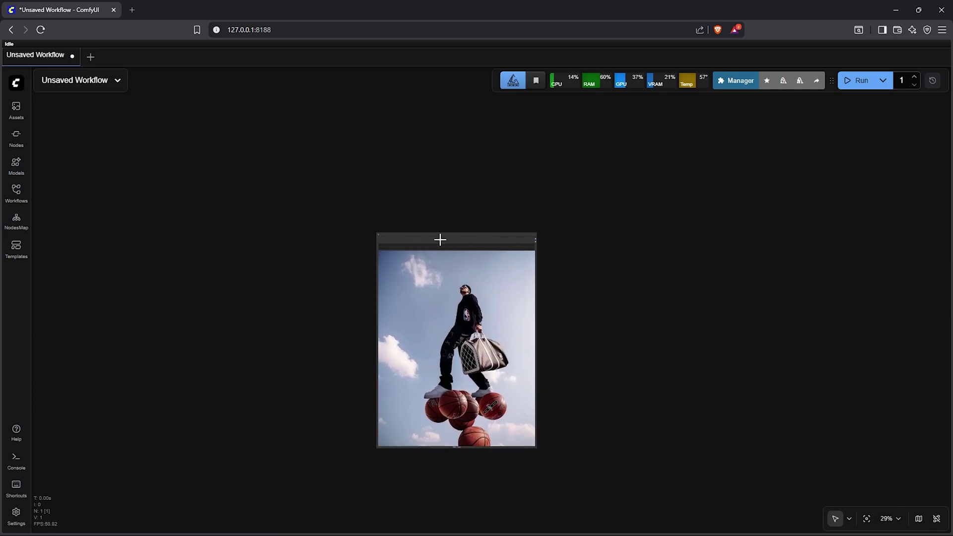
pyautogui.moveTo(441, 240); pyautogui.dragTo(290, 212)
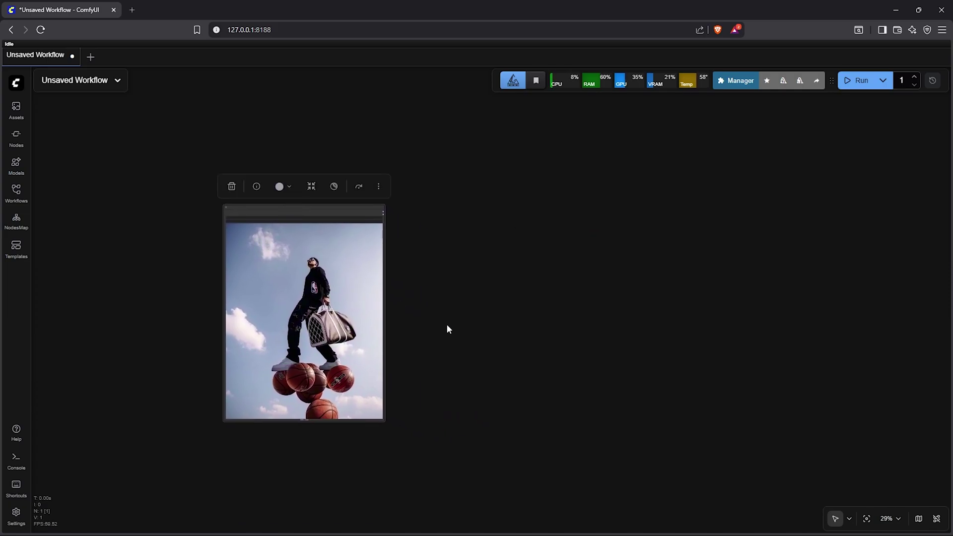
pyautogui.moveTo(445, 323); pyautogui.dragTo(325, 393)
pyautogui.scroll(4, 264, 261)
pyautogui.hscroll(1, 439, 207)
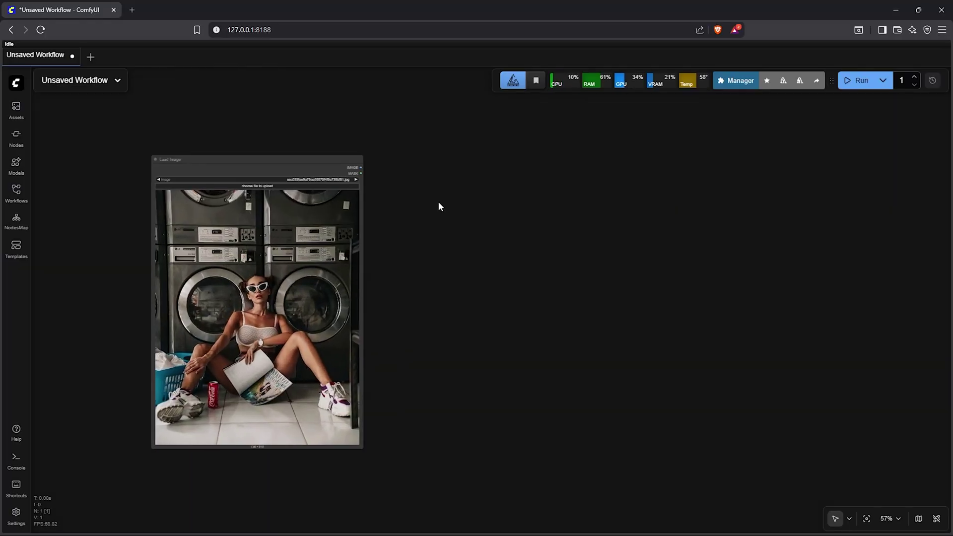
# - Search for and add an ImageScaleToTotalPixels node, wiring the photo's IMAGE output into its image input
pyautogui.doubleClick(439, 206)
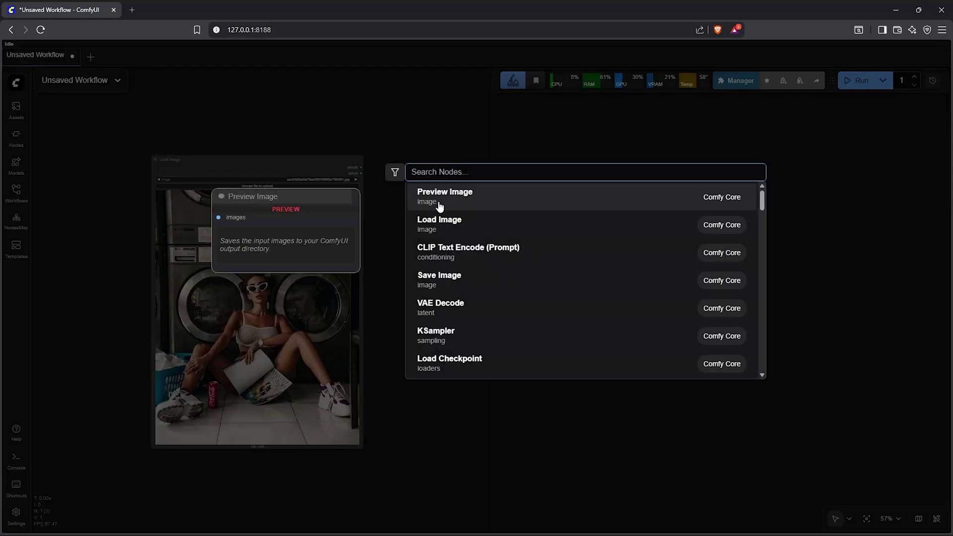
pyautogui.write('imagescaleto')
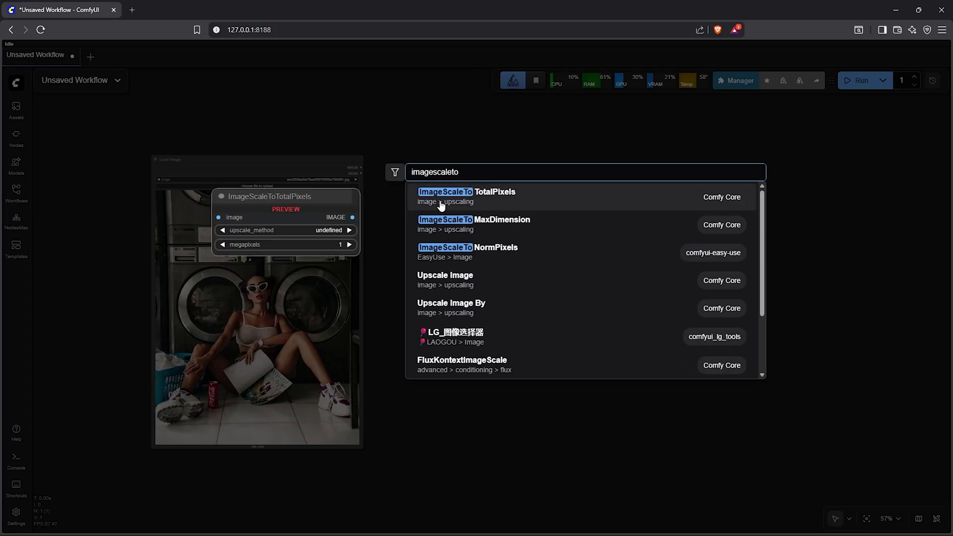
pyautogui.click(519, 205)
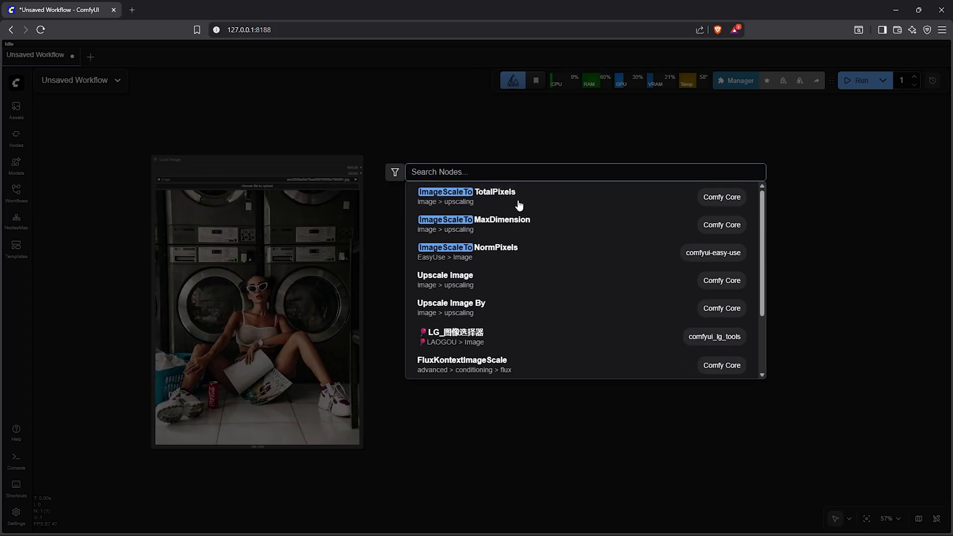
pyautogui.moveTo(547, 197); pyautogui.dragTo(555, 193)
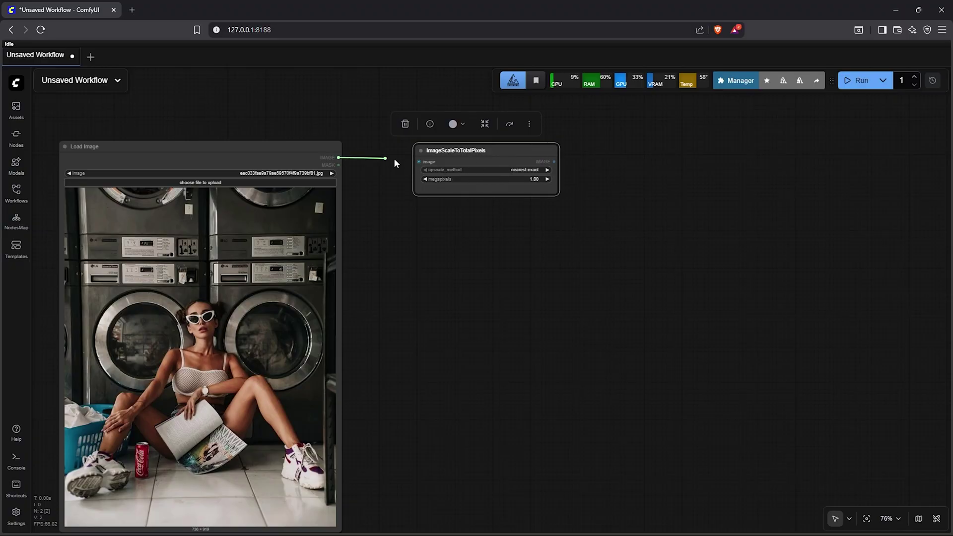
pyautogui.moveTo(397, 164); pyautogui.dragTo(420, 162)
pyautogui.scroll(-1, 271, 242)
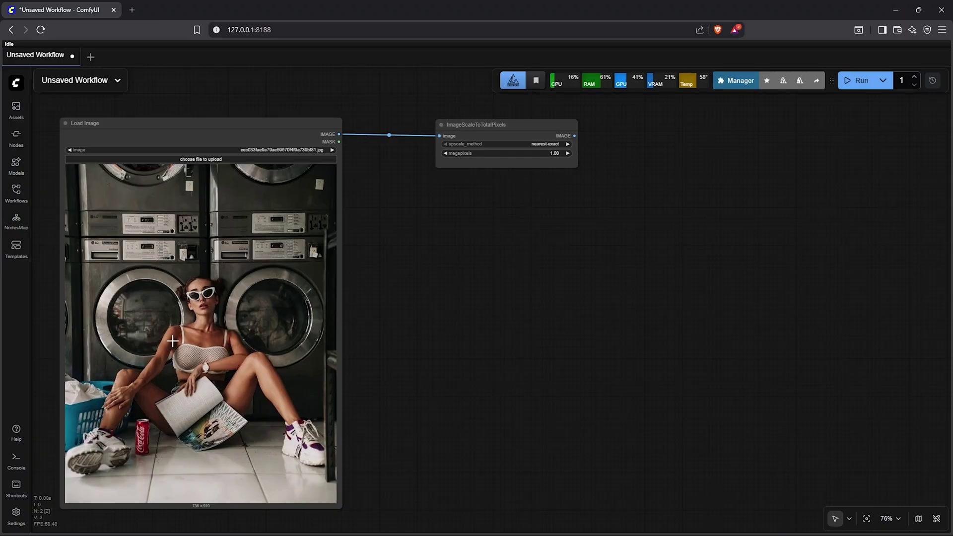
# - Add a DepthAnythingV3 > Depth Anything V3 node and feed the scaled image into its images input
pyautogui.rightClick(421, 222)
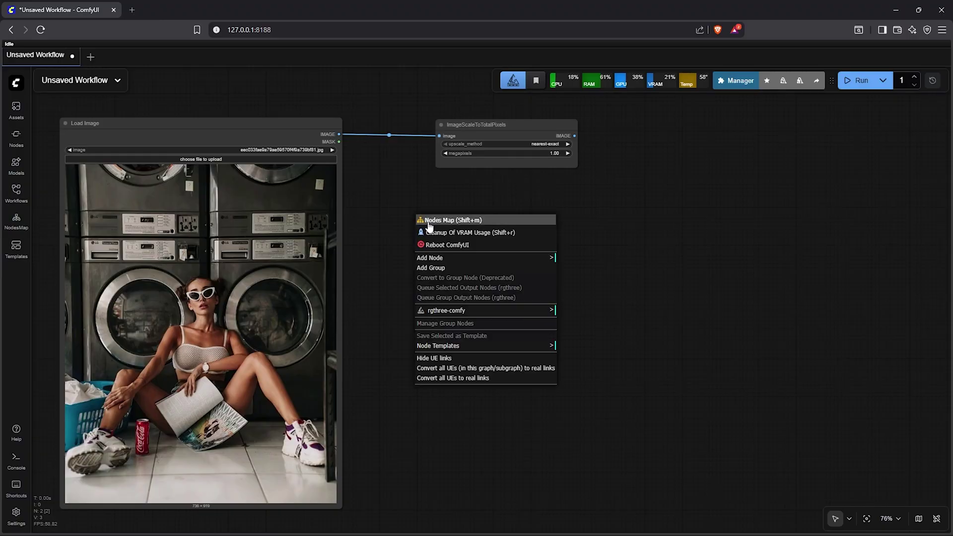
pyautogui.click(468, 259)
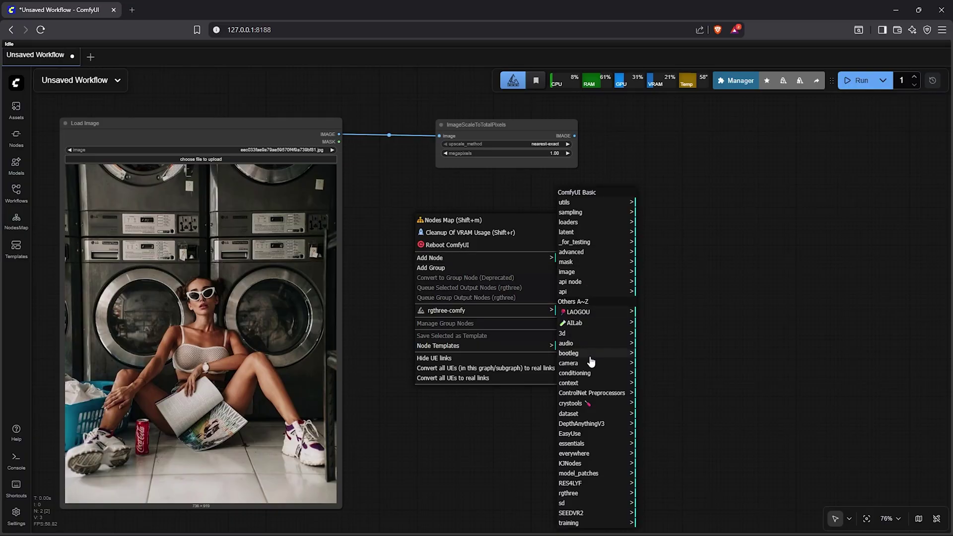
pyautogui.click(579, 426)
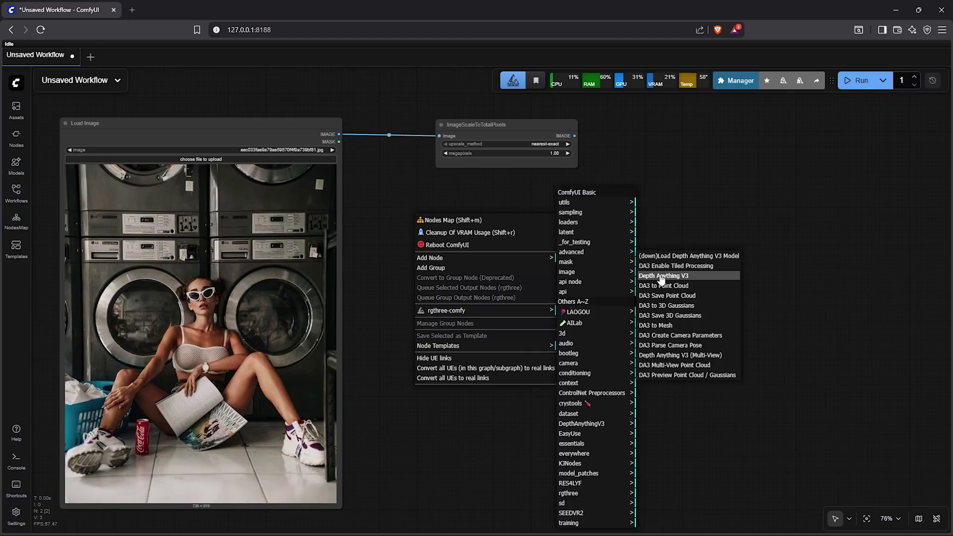
pyautogui.click(680, 277)
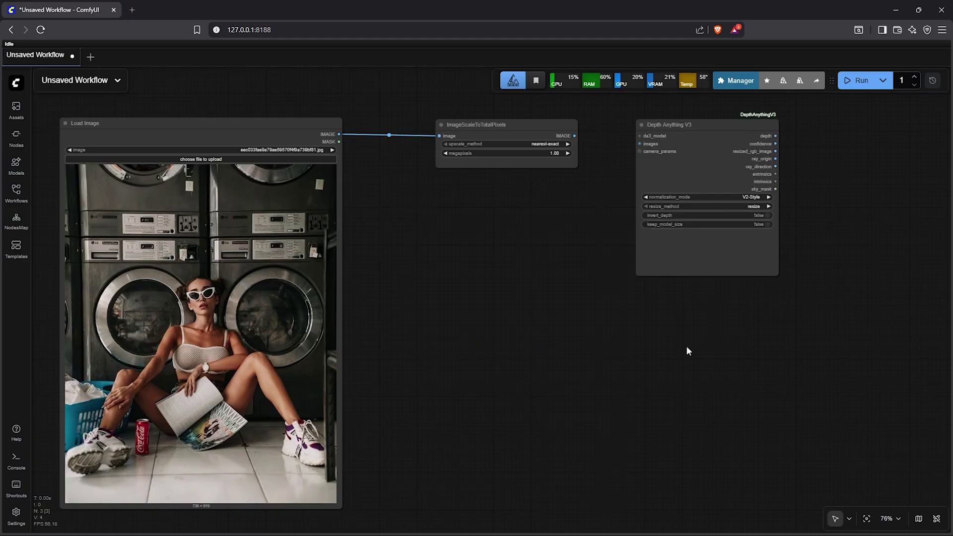
pyautogui.scroll(-2, 683, 344)
pyautogui.moveTo(651, 341); pyautogui.dragTo(579, 335)
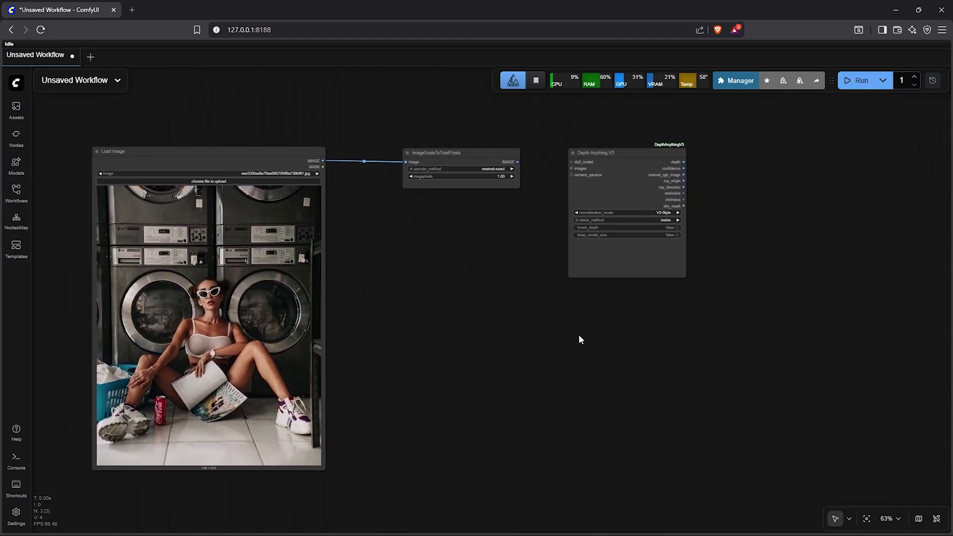
pyautogui.moveTo(518, 162); pyautogui.dragTo(621, 146)
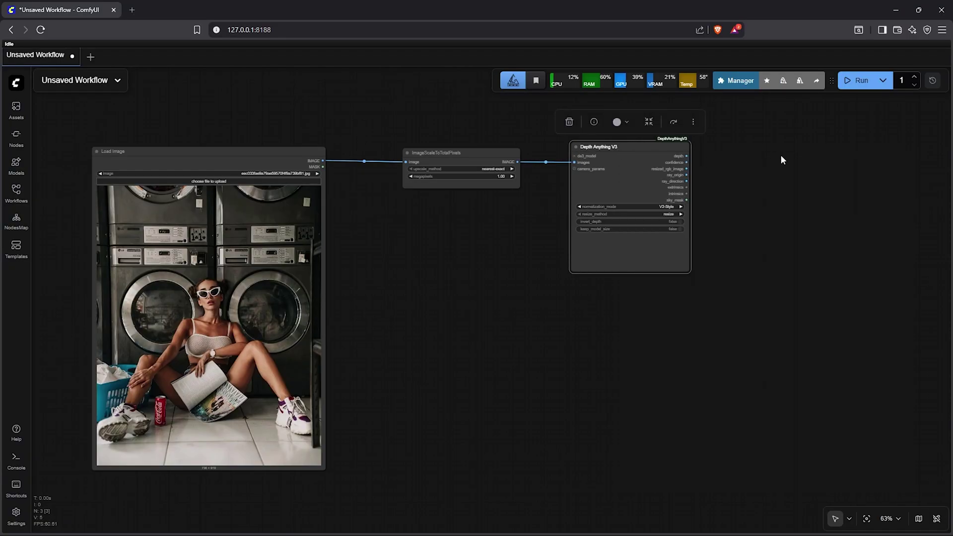
# - Add a Depth Anything V3 model loader from the da3_model input, placed above the scale node and widened
pyautogui.scroll(1, 551, 260)
pyautogui.scroll(2, 657, 226)
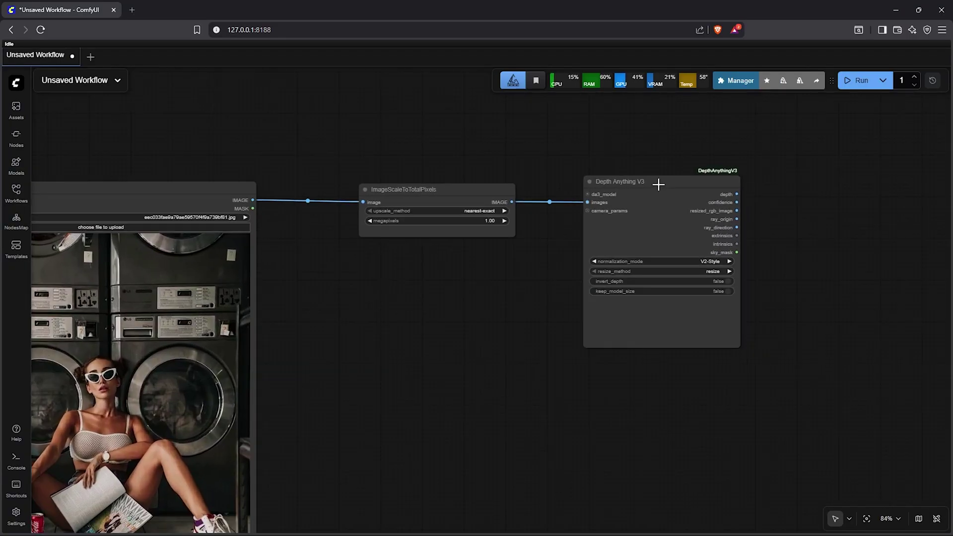
pyautogui.scroll(2, 658, 185)
pyautogui.scroll(1, 623, 204)
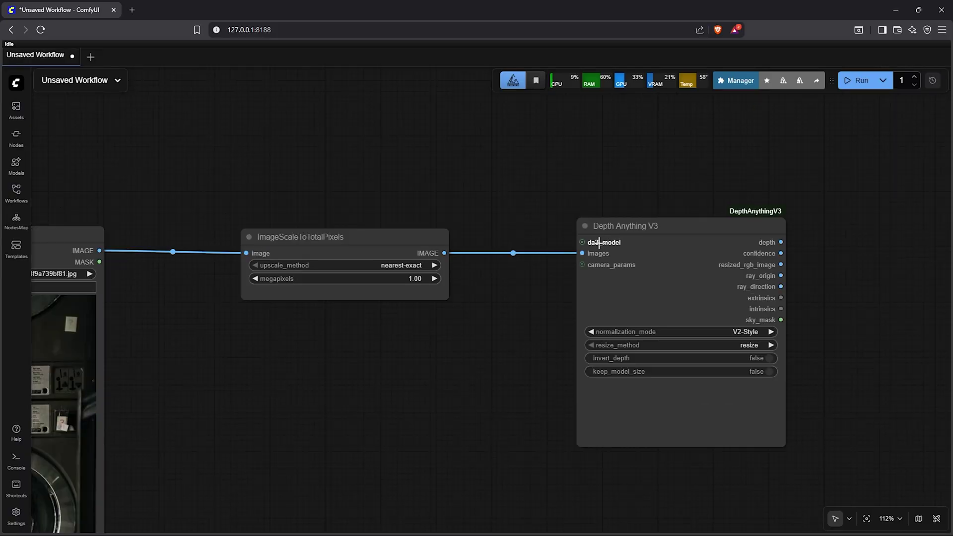
pyautogui.moveTo(599, 242); pyautogui.dragTo(496, 148)
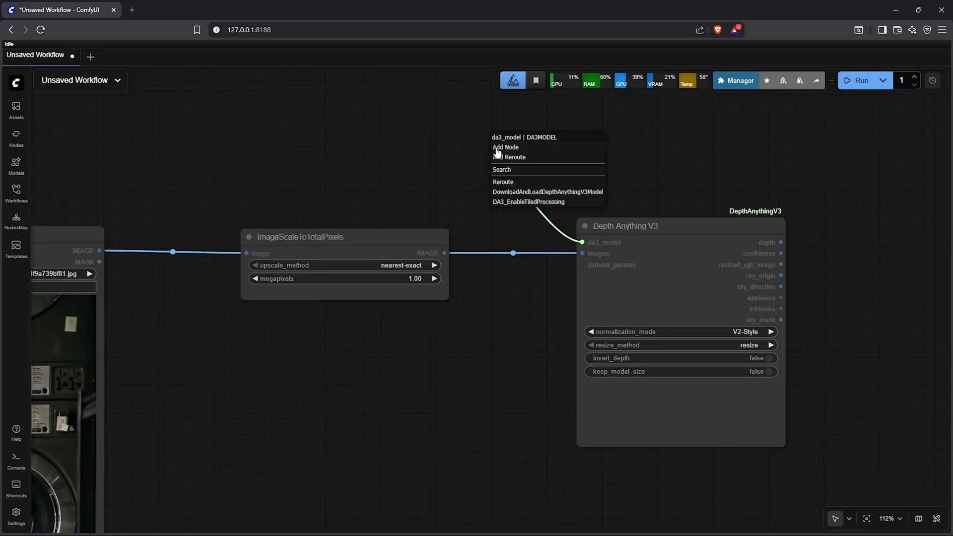
pyautogui.click(545, 192)
pyautogui.moveTo(545, 197); pyautogui.dragTo(324, 200)
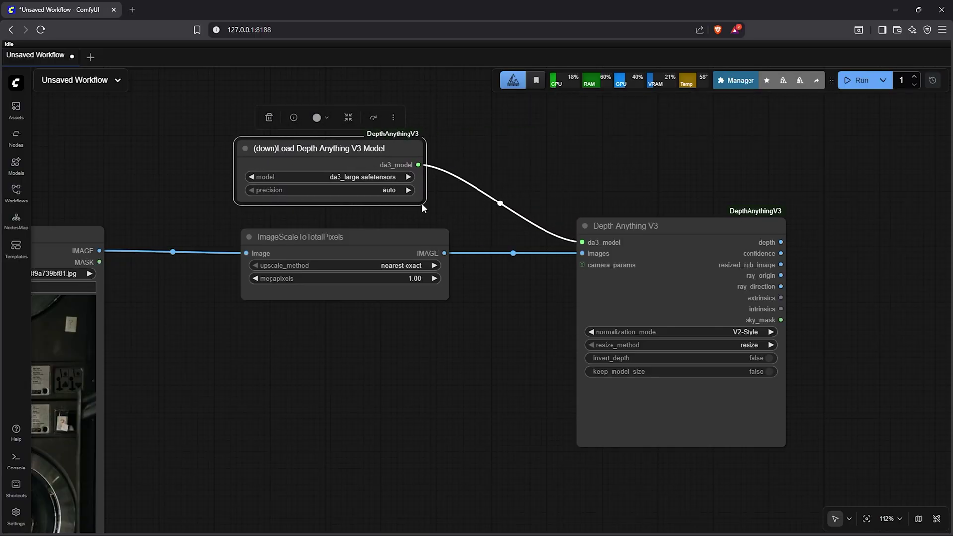
pyautogui.moveTo(423, 207)
pyautogui.mouseDown()
pyautogui.moveTo(437, 199)
pyautogui.moveTo(440, 209)
pyautogui.mouseUp()
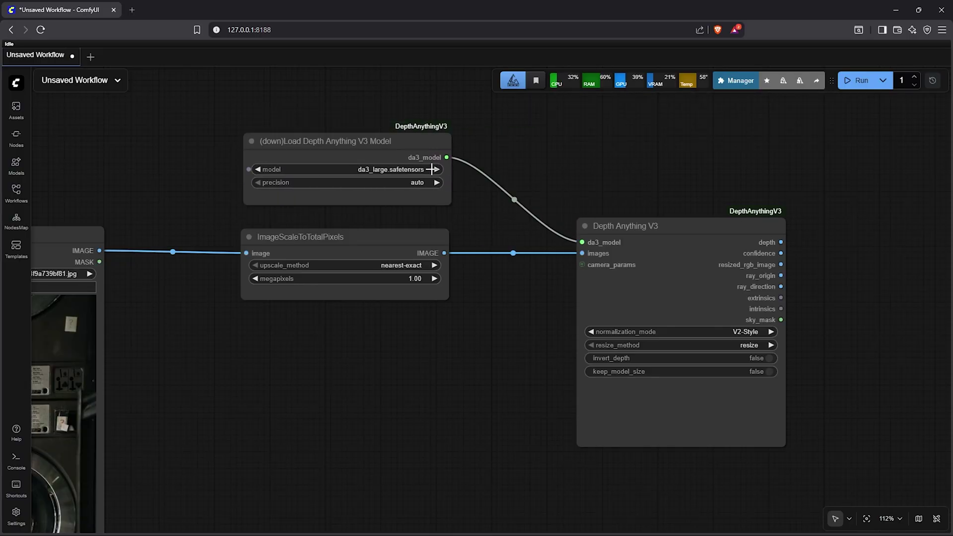
# - Choose the da3 base model and title the comparison previews da3_Large and da3_Base
pyautogui.click(373, 170)
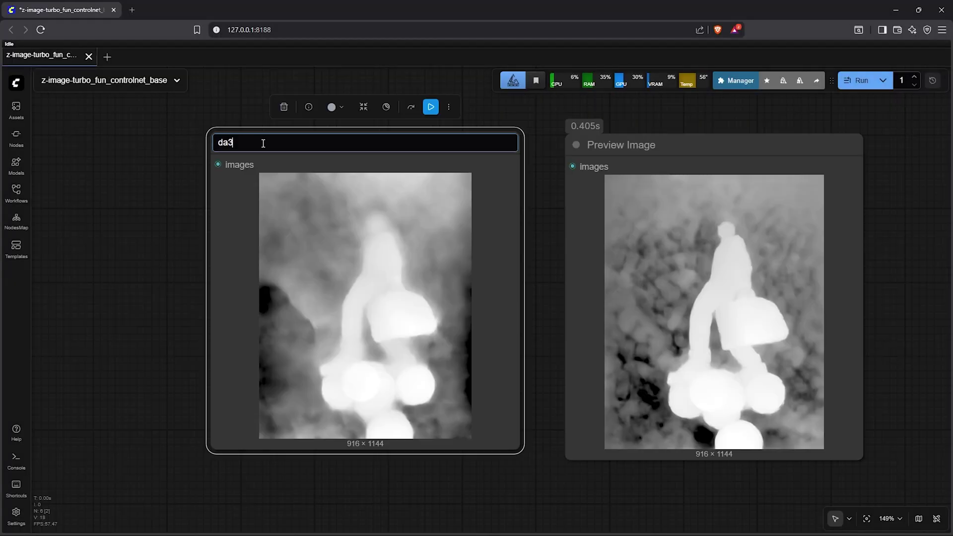
pyautogui.write('Large')
pyautogui.doubleClick(621, 145)
pyautogui.write('da3_Base')
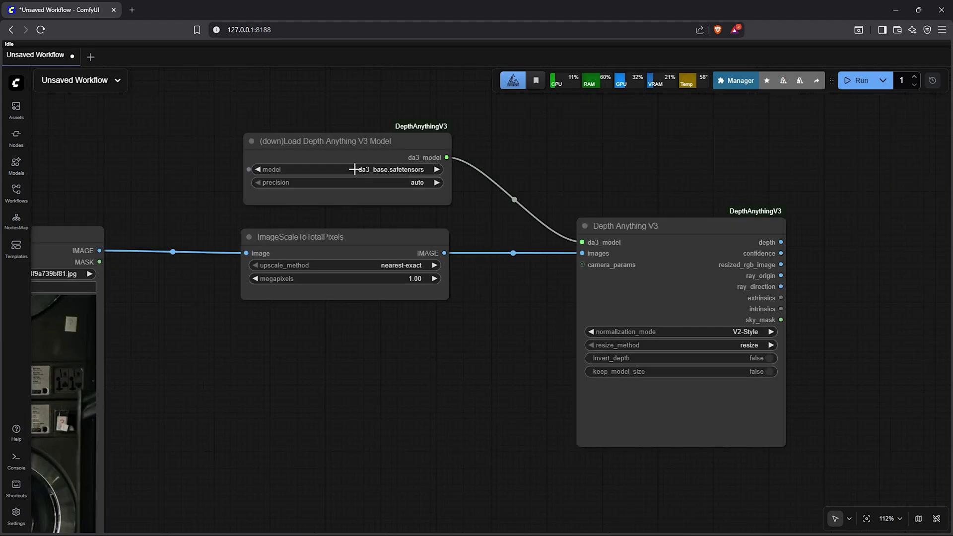
# - Link Depth Anything V3's depth output to a new, enlarged Preview Image node, then box-select all nodes
pyautogui.moveTo(478, 226); pyautogui.dragTo(236, 210)
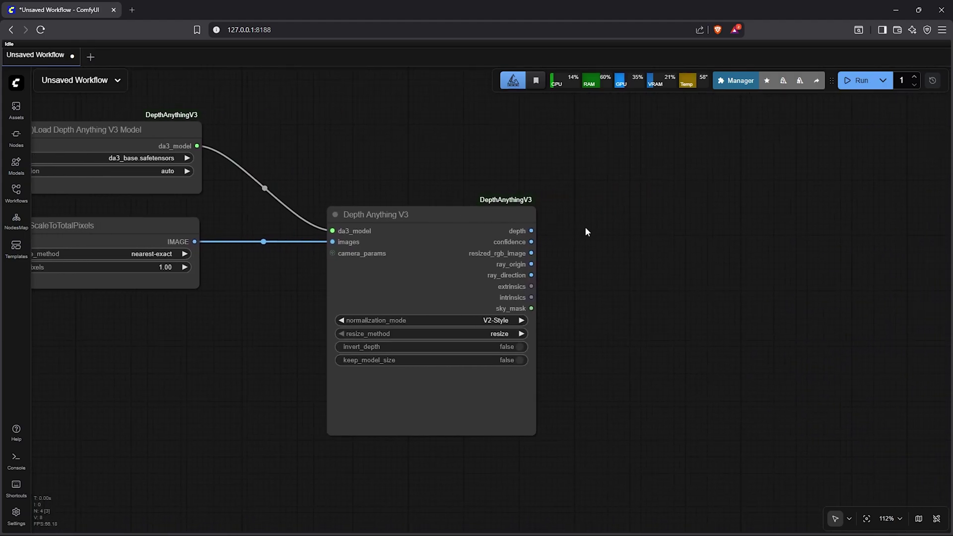
pyautogui.moveTo(531, 230); pyautogui.dragTo(532, 229)
pyautogui.moveTo(632, 233); pyautogui.dragTo(689, 230)
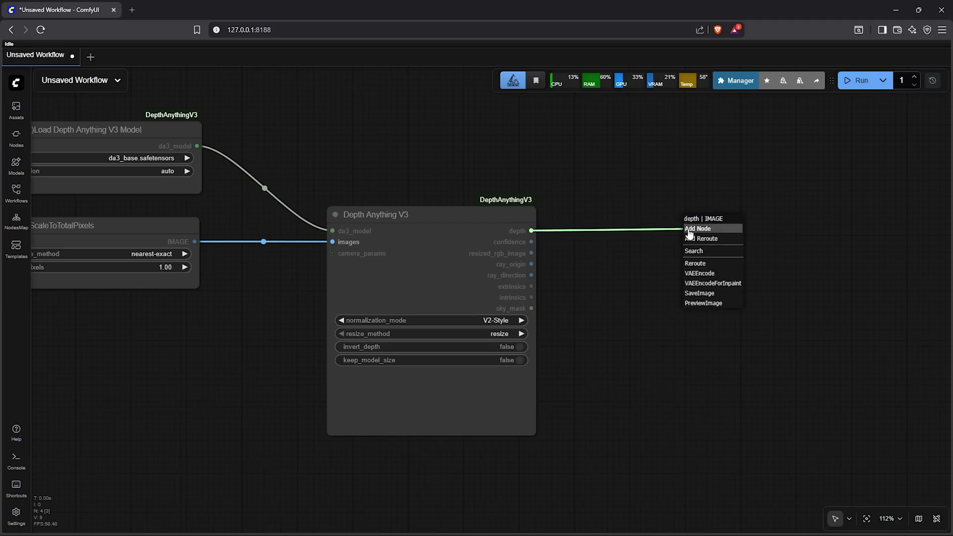
pyautogui.click(707, 304)
pyautogui.scroll(-1, 706, 305)
pyautogui.moveTo(625, 219); pyautogui.dragTo(771, 429)
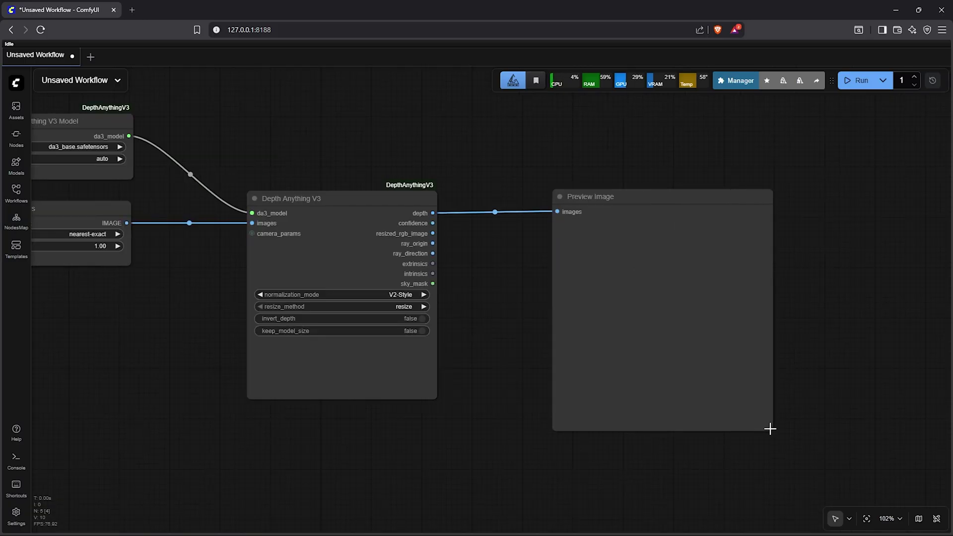
pyautogui.scroll(-5, 836, 323)
pyautogui.moveTo(707, 383); pyautogui.dragTo(709, 324)
pyautogui.scroll(-3, 393, 253)
pyautogui.moveTo(129, 115); pyautogui.dragTo(808, 461)
# - Wrap the selected nodes in a group titled 'Controlnet Group'
pyautogui.rightClick(594, 449)
pyautogui.click(679, 470)
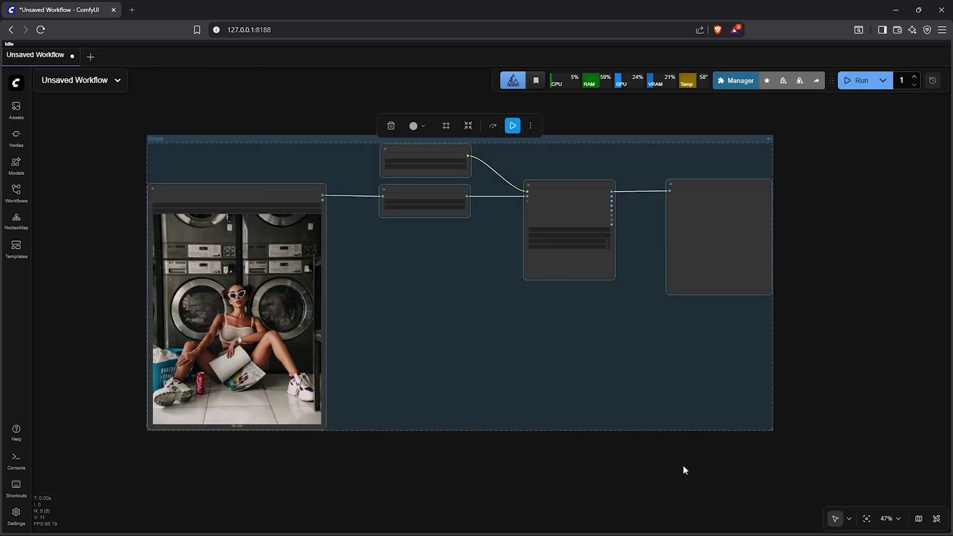
pyautogui.doubleClick(164, 139)
pyautogui.write('Controlnet Gr')
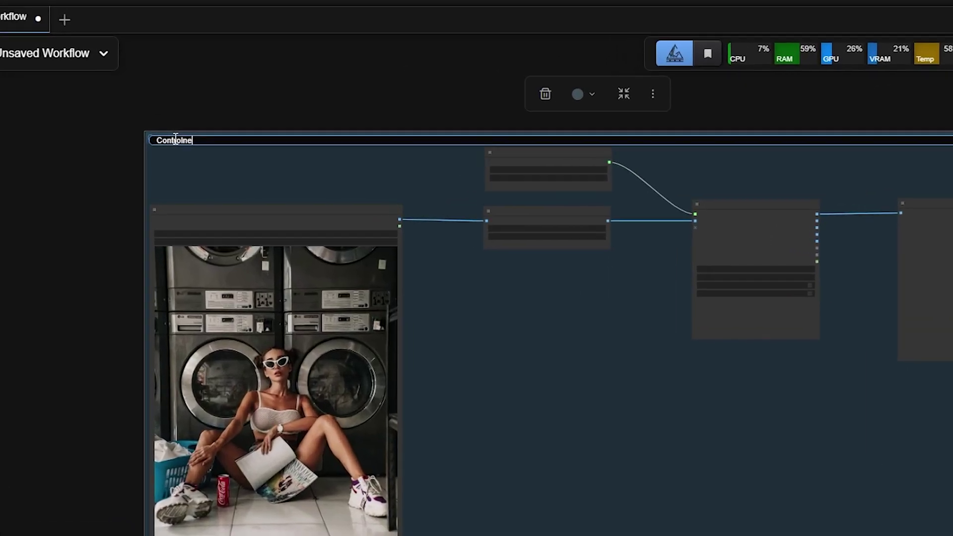
pyautogui.write('oup')
pyautogui.press('Return')
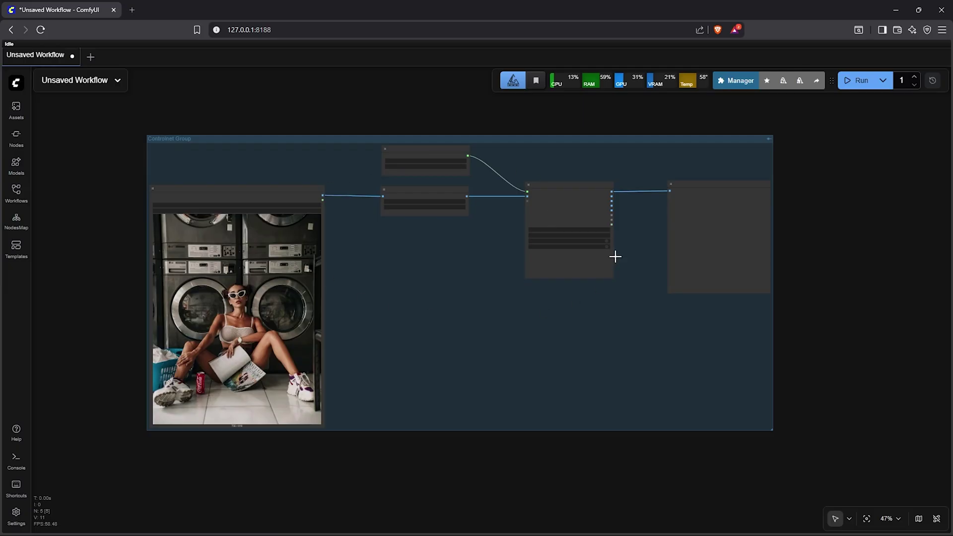
# - Shrink the Load Image node and make the Preview Image node taller, repositioning both inside the group
pyautogui.moveTo(321, 425); pyautogui.dragTo(328, 383)
pyautogui.moveTo(772, 430); pyautogui.dragTo(796, 395)
pyautogui.moveTo(771, 293); pyautogui.dragTo(791, 345)
pyautogui.moveTo(709, 185); pyautogui.dragTo(688, 185)
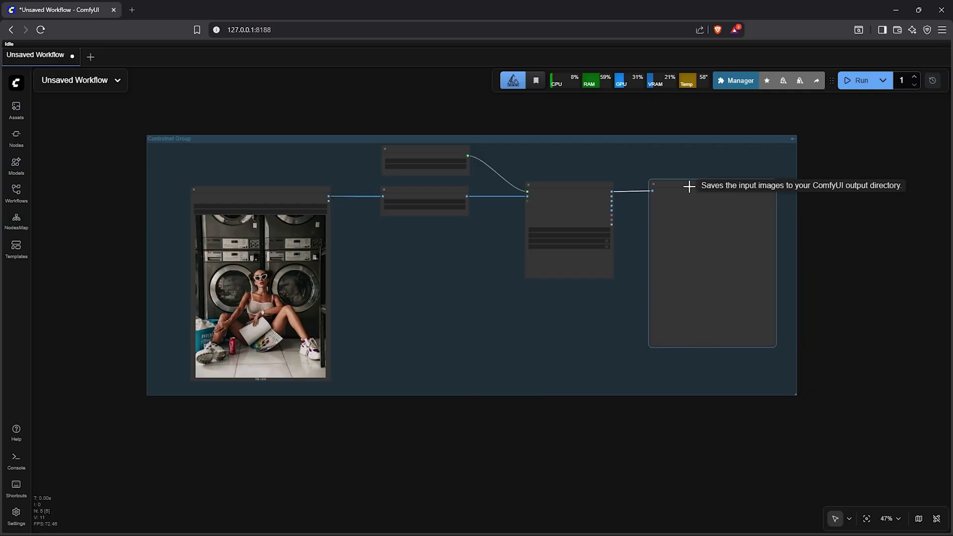
# - Run the workflow, zoom in on the laundromat depth map preview, then fit the whole group into view
pyautogui.click(849, 85)
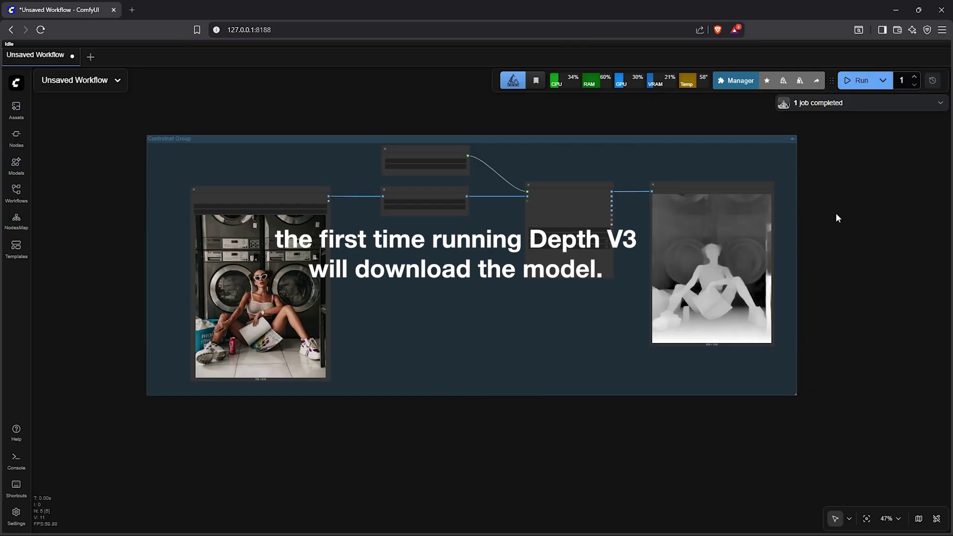
pyautogui.click(707, 185)
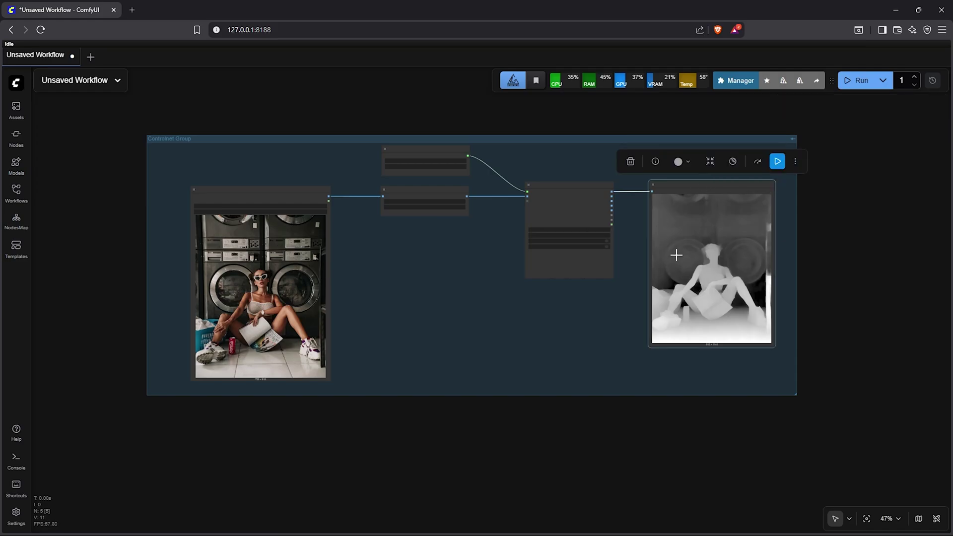
pyautogui.scroll(7, 687, 254)
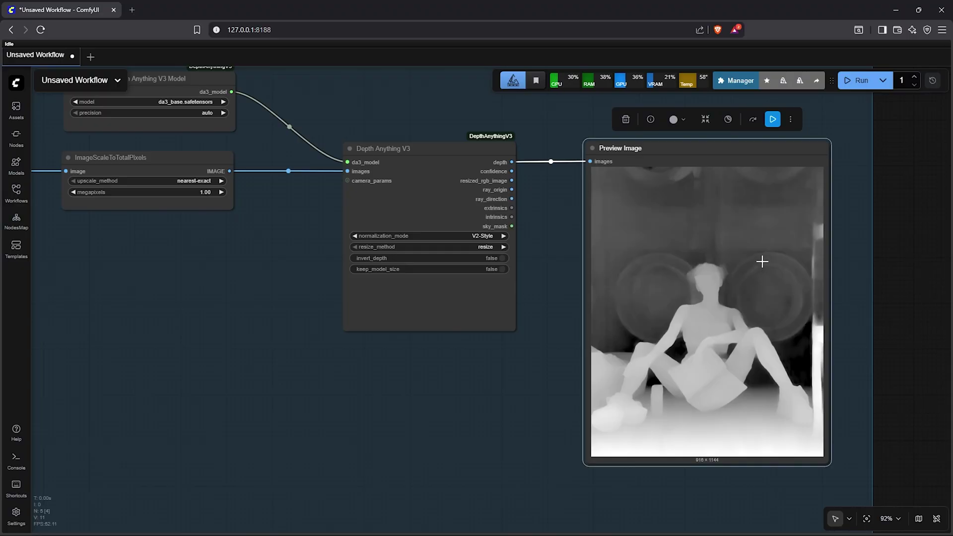
pyautogui.click(867, 519)
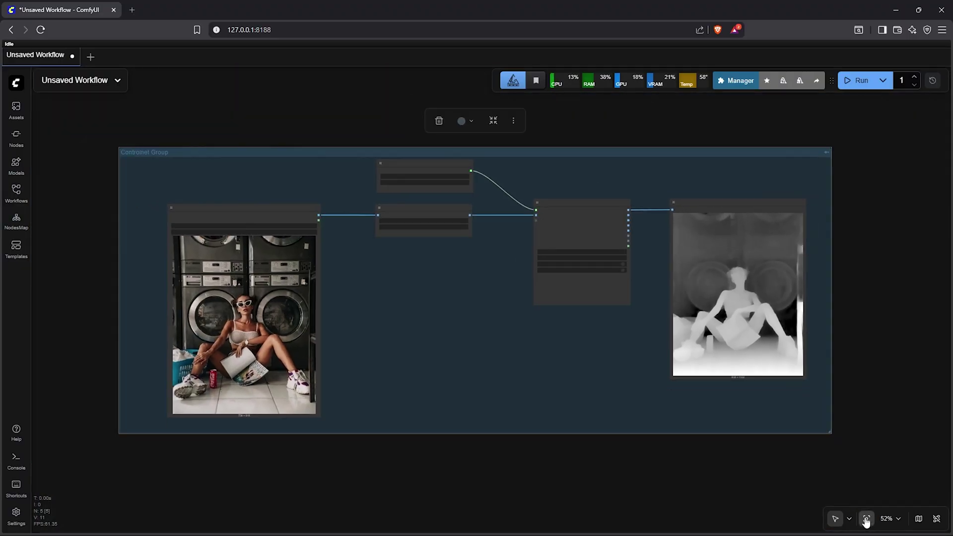
pyautogui.moveTo(496, 310); pyautogui.dragTo(491, 382)
pyautogui.moveTo(477, 204); pyautogui.dragTo(464, 429)
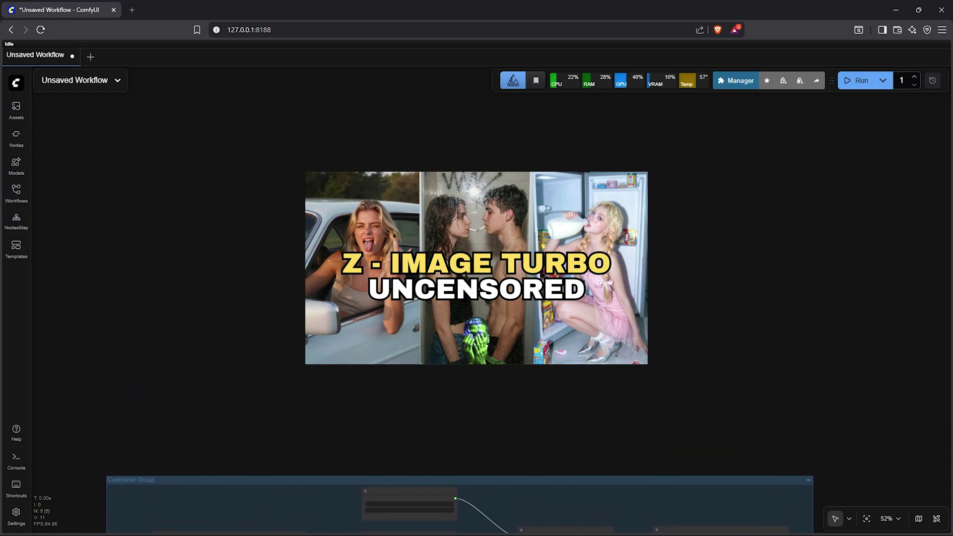
# - Add a Load Diffusion Model node from advanced > loaders with unet_name z_image_turbo_bf16.safetensors
pyautogui.scroll(4, 477, 268)
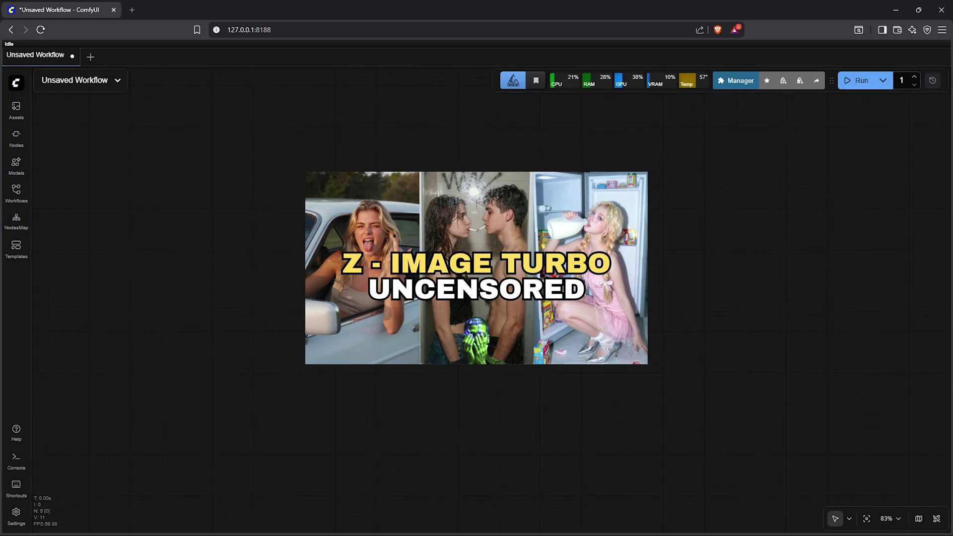
pyautogui.rightClick(258, 171)
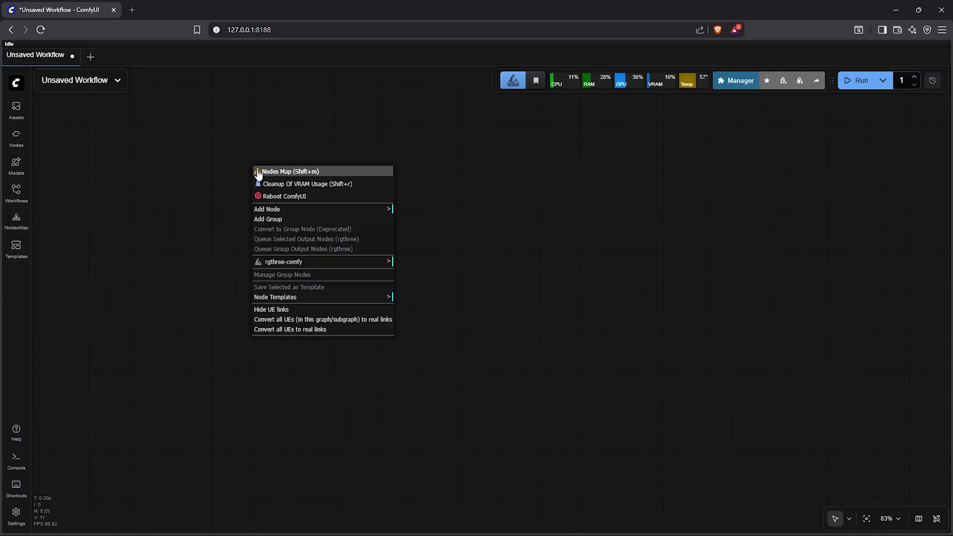
pyautogui.click(332, 210)
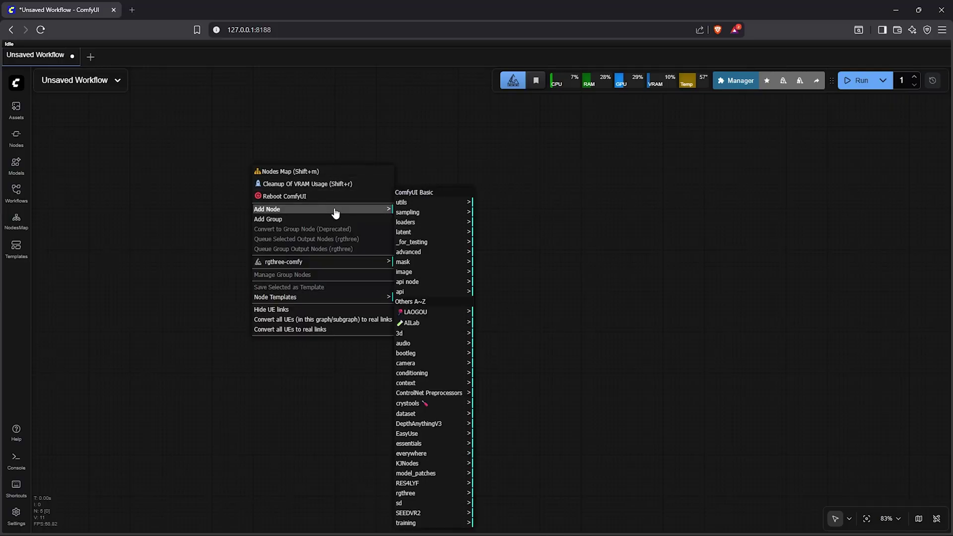
pyautogui.click(420, 253)
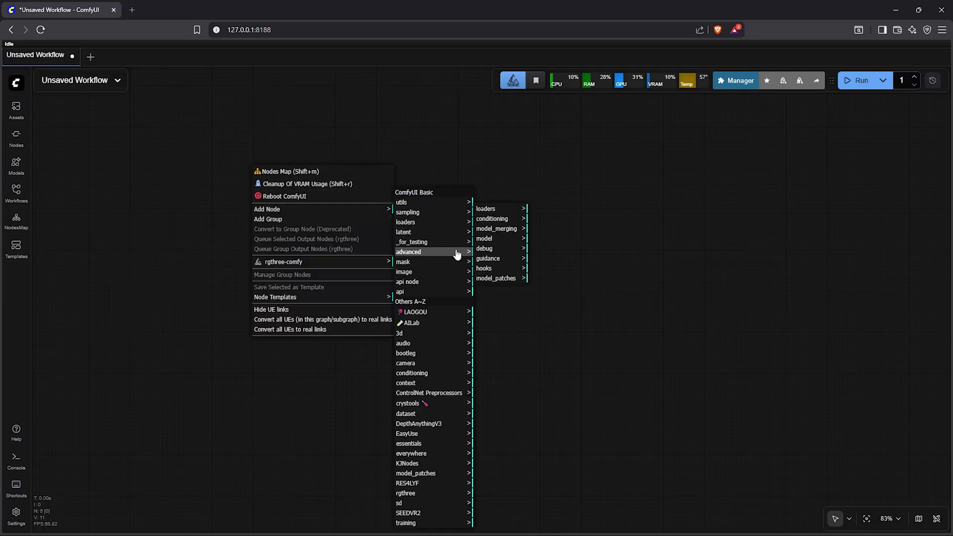
pyautogui.click(492, 209)
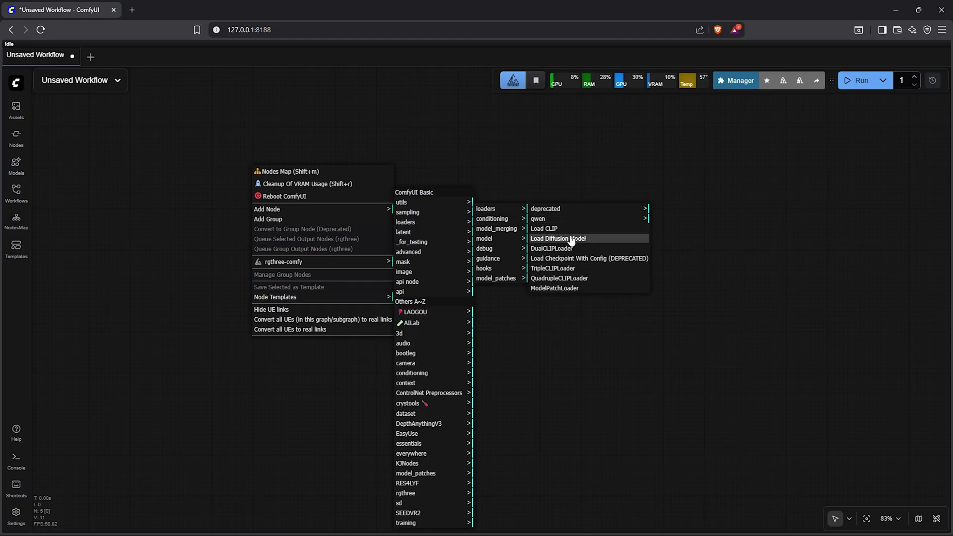
pyautogui.click(557, 239)
pyautogui.scroll(2, 319, 164)
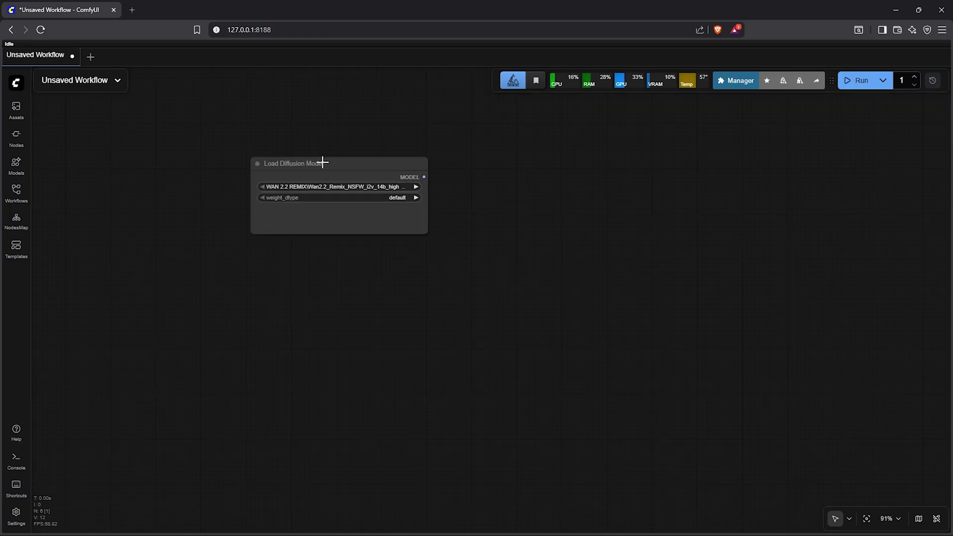
pyautogui.click(349, 183)
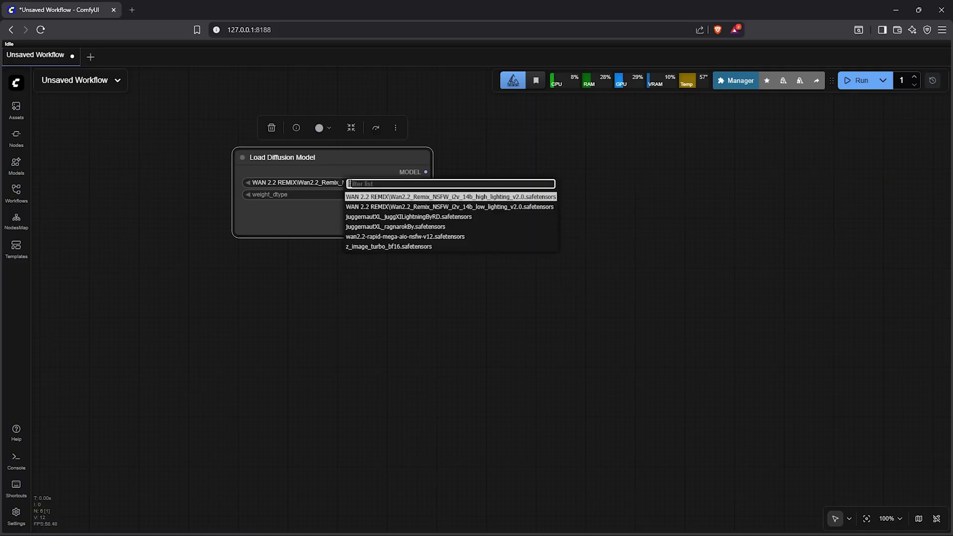
pyautogui.click(384, 247)
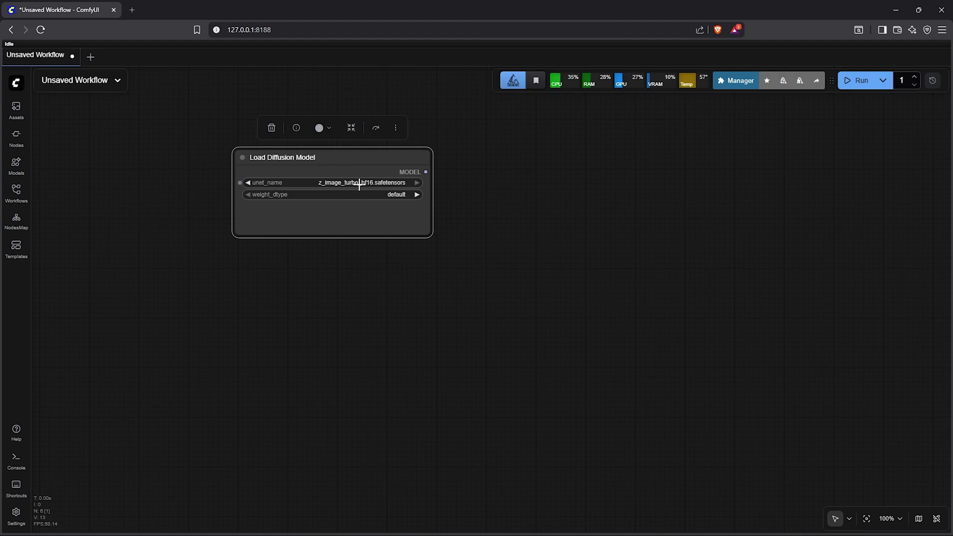
pyautogui.click(380, 277)
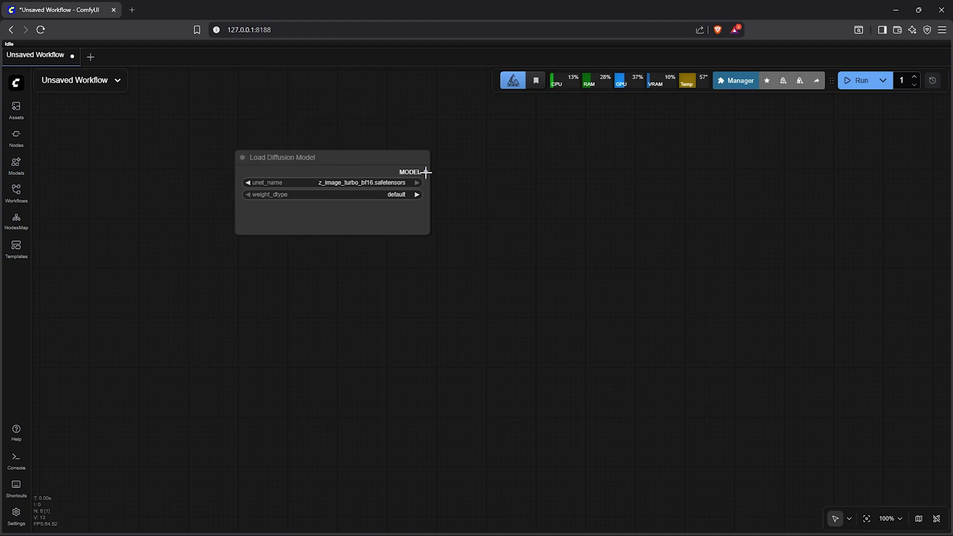
# - Wire a ModelSamplingAuraFlow node to the MODEL output, size it, and set shift to 3.00
pyautogui.moveTo(426, 172); pyautogui.dragTo(575, 173)
pyautogui.click(581, 193)
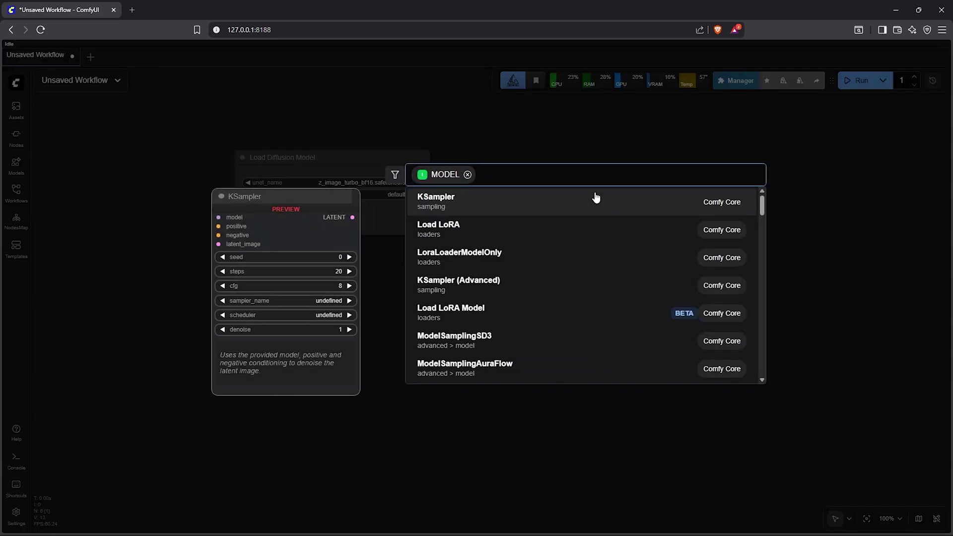
pyautogui.write('model sampling')
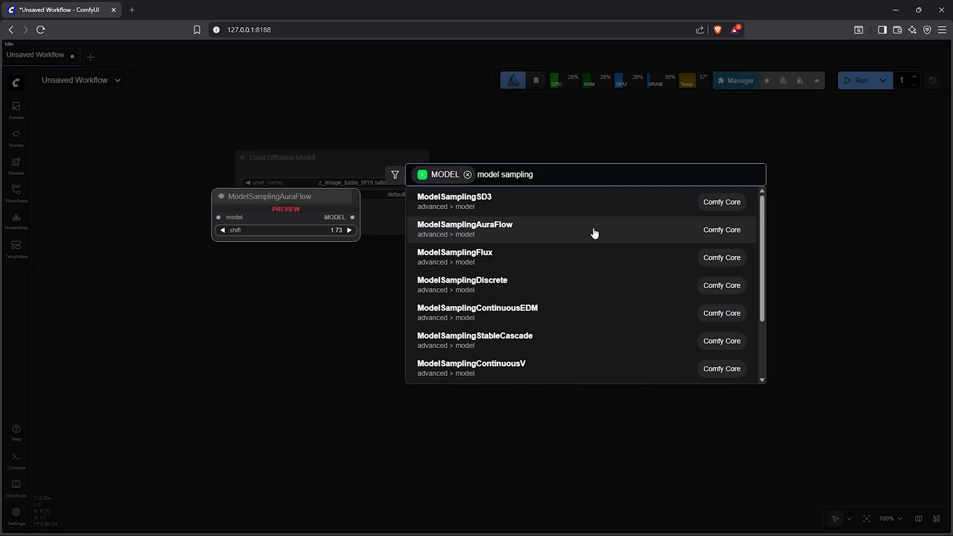
pyautogui.click(511, 228)
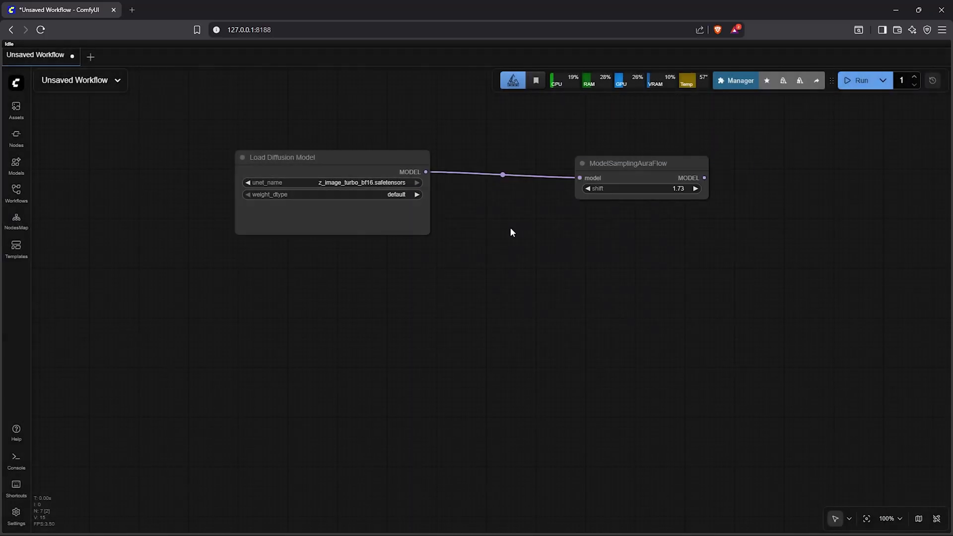
pyautogui.moveTo(638, 165); pyautogui.dragTo(635, 157)
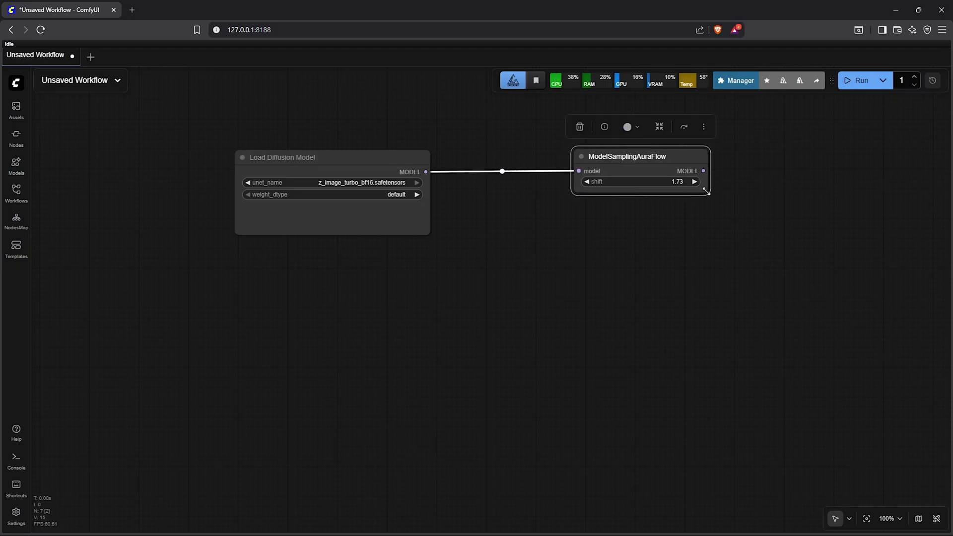
pyautogui.moveTo(708, 192); pyautogui.dragTo(718, 204)
pyautogui.moveTo(634, 165); pyautogui.dragTo(624, 166)
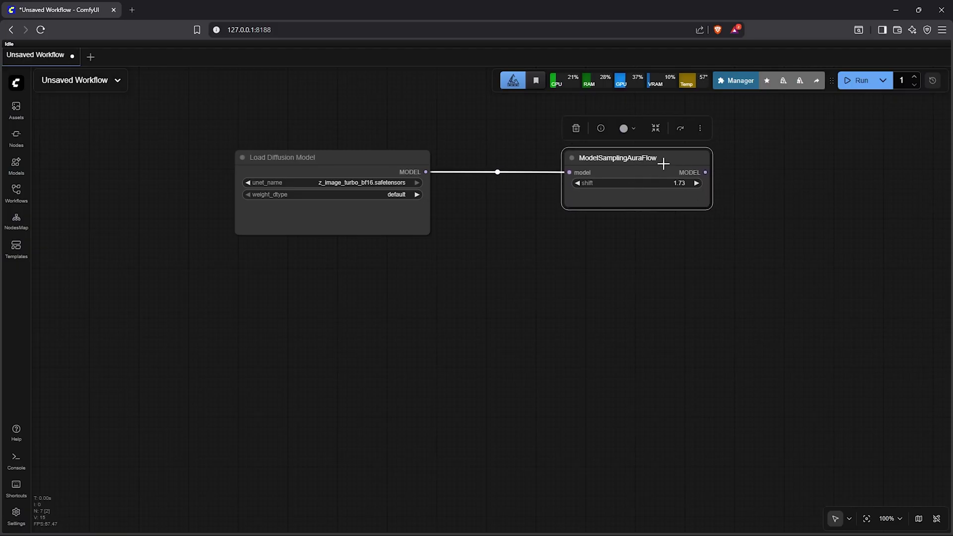
pyautogui.click(681, 183)
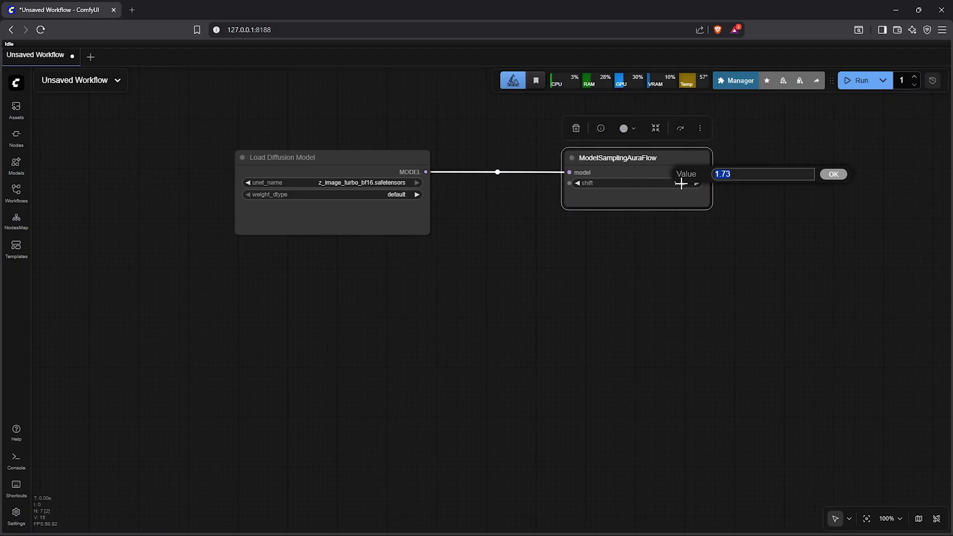
pyautogui.click(833, 175)
pyautogui.click(653, 240)
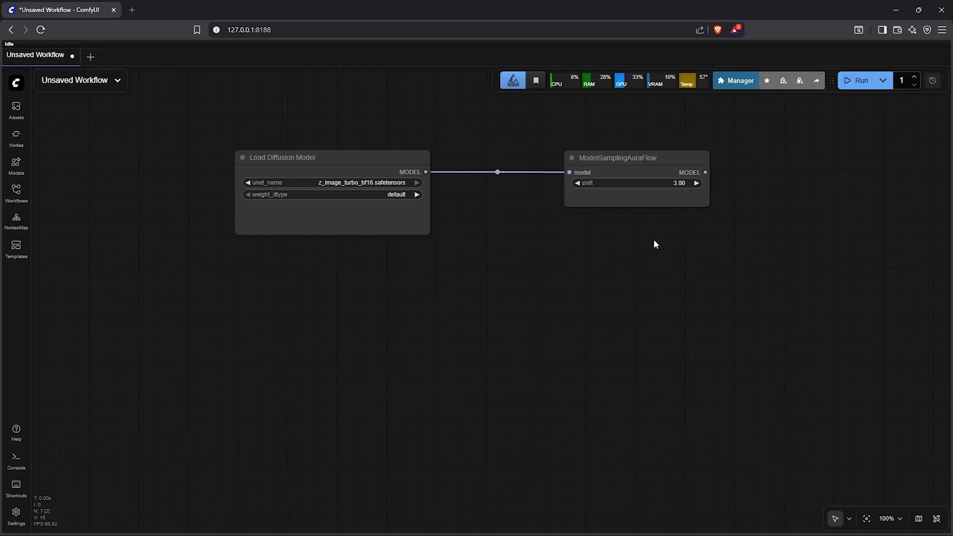
# - Add a Load CLIP node below the model loader with qwen_3_4b.safetensors and type lumina2
pyautogui.doubleClick(466, 296)
pyautogui.write('load c')
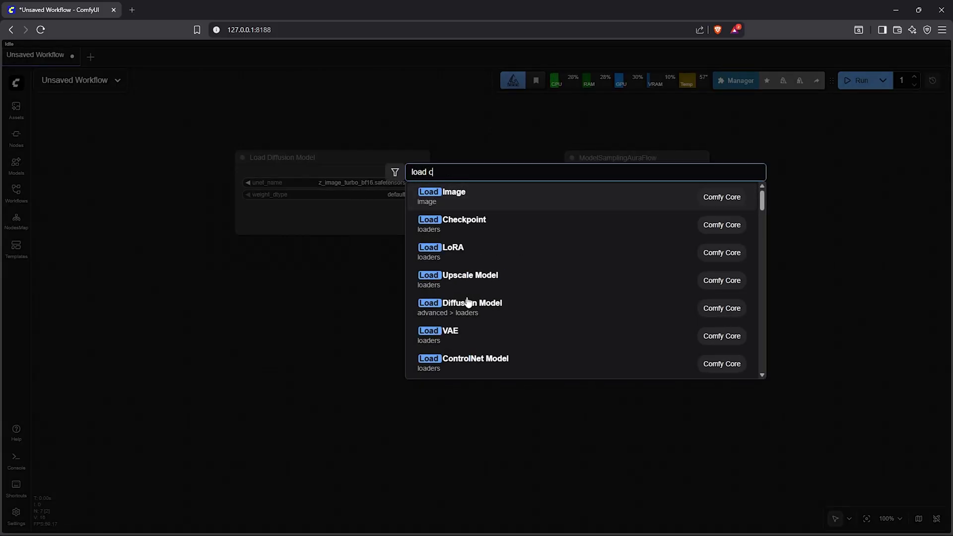
pyautogui.write('lip')
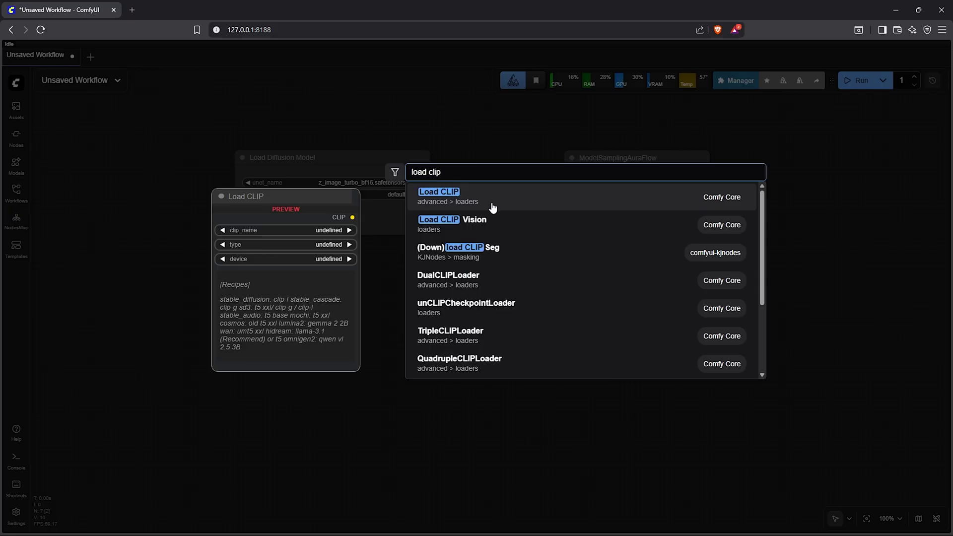
pyautogui.click(516, 207)
pyautogui.moveTo(472, 284); pyautogui.dragTo(298, 273)
pyautogui.moveTo(376, 333); pyautogui.dragTo(435, 365)
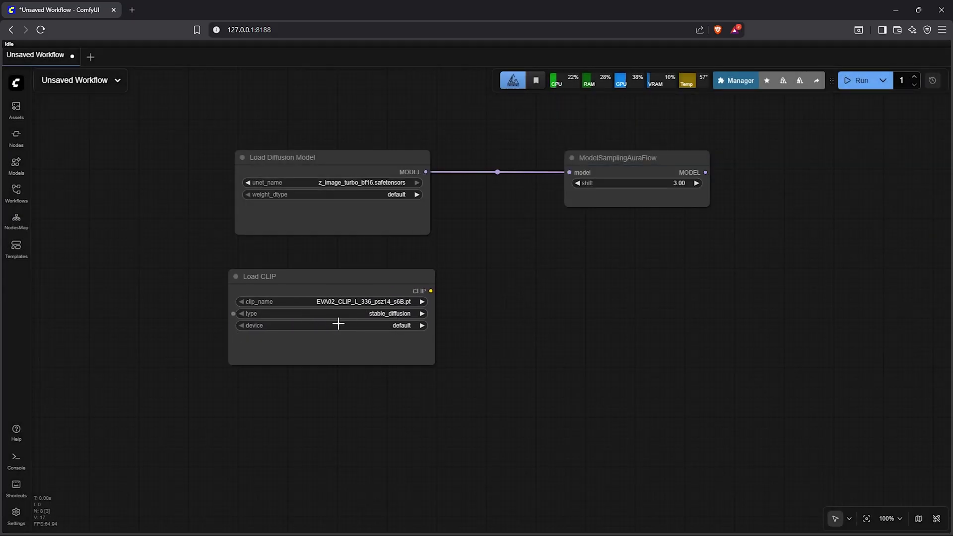
pyautogui.click(341, 303)
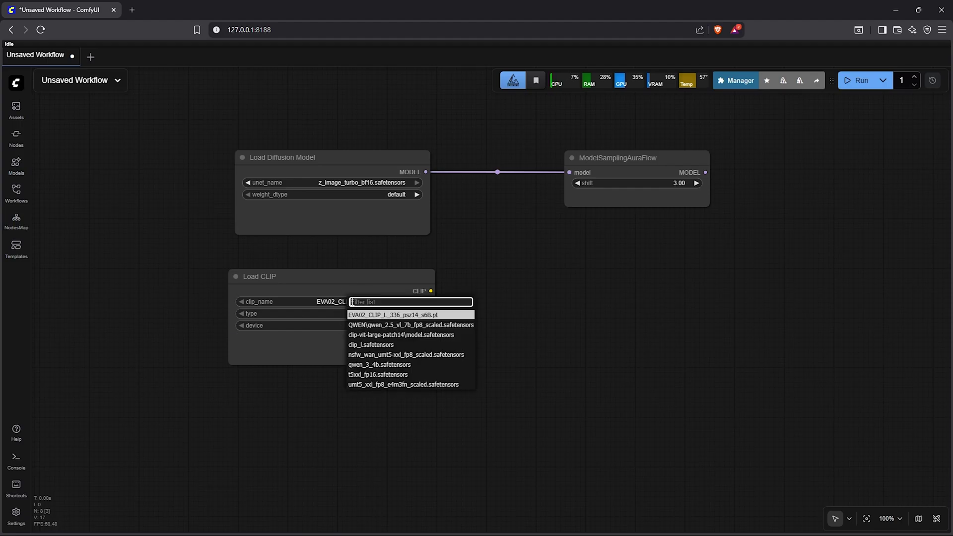
pyautogui.click(373, 367)
pyautogui.click(381, 314)
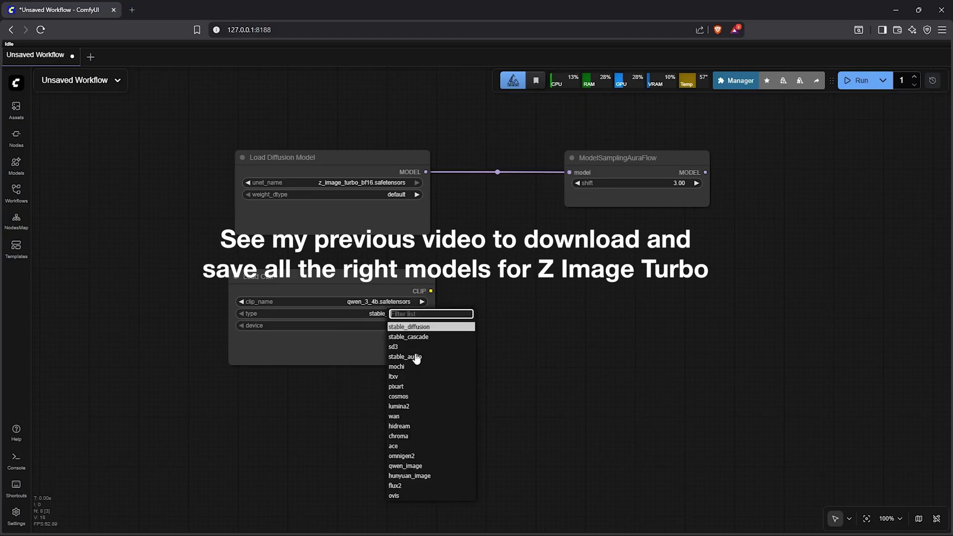
pyautogui.click(417, 408)
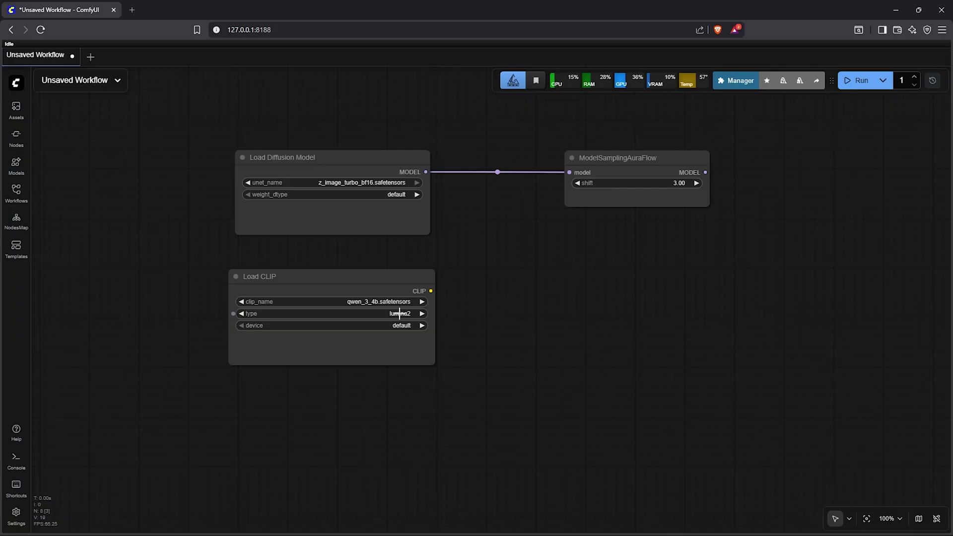
# - Add two CLIP Text Encode nodes off the CLIP output, stacked one above the other
pyautogui.moveTo(431, 291); pyautogui.dragTo(520, 291)
pyautogui.click(543, 338)
pyautogui.moveTo(604, 301); pyautogui.dragTo(607, 398)
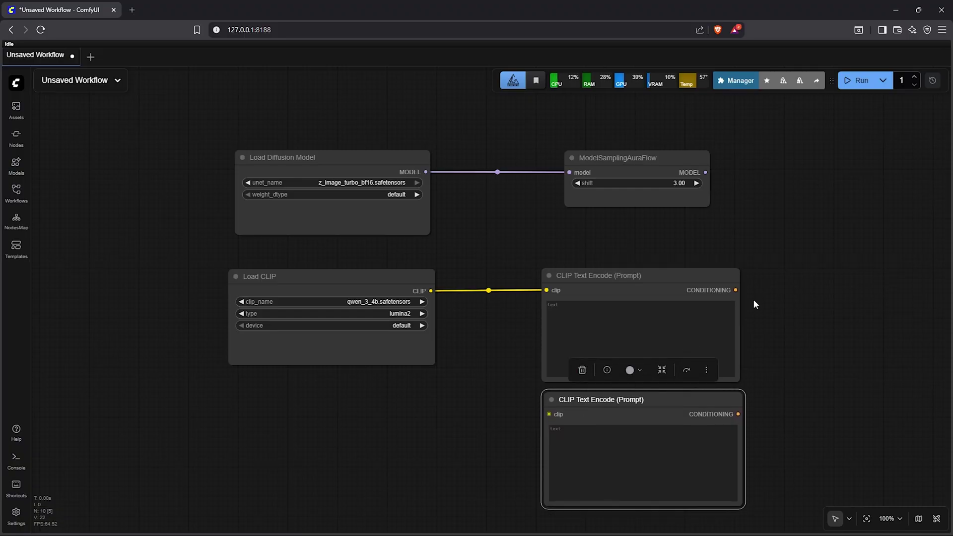
pyautogui.scroll(-2, 760, 298)
# - Colour the upper text encoder green and the lower red, wiring CLIP into the red one
pyautogui.click(670, 276)
pyautogui.click(610, 213)
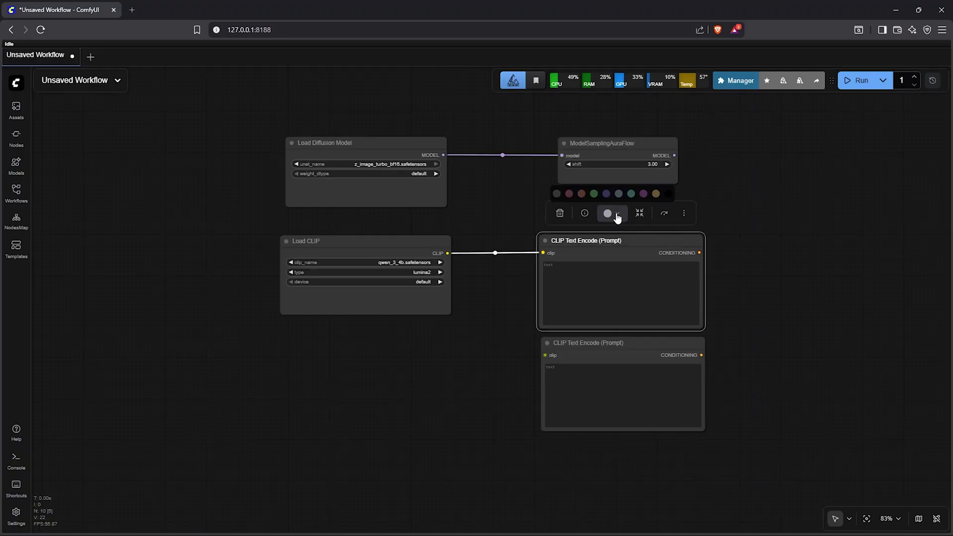
pyautogui.click(594, 193)
pyautogui.click(636, 345)
pyautogui.click(624, 320)
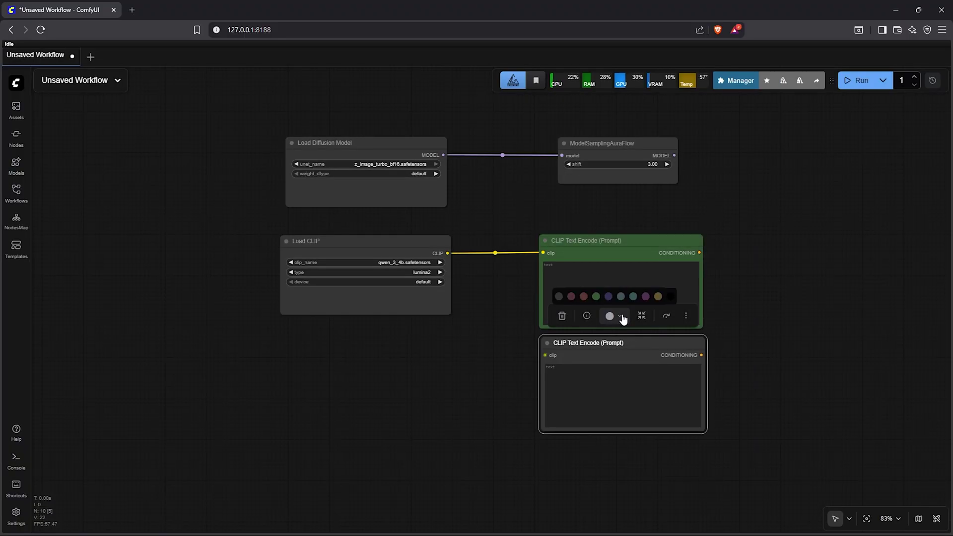
pyautogui.click(572, 316)
pyautogui.moveTo(448, 254); pyautogui.dragTo(546, 355)
pyautogui.scroll(-1, 529, 372)
pyautogui.moveTo(521, 393); pyautogui.dragTo(510, 343)
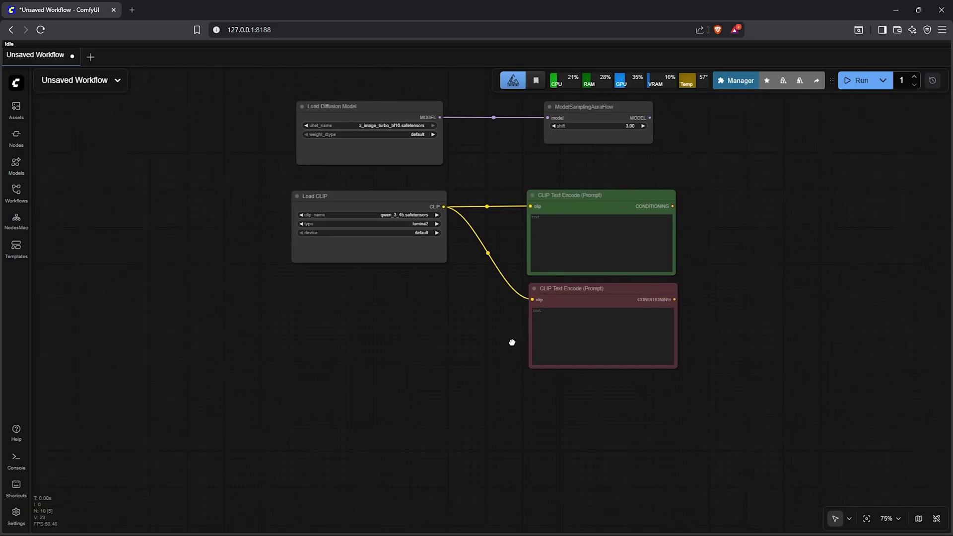
# - Add a Load VAE node from loaders set to ae.safetensors
pyautogui.rightClick(311, 337)
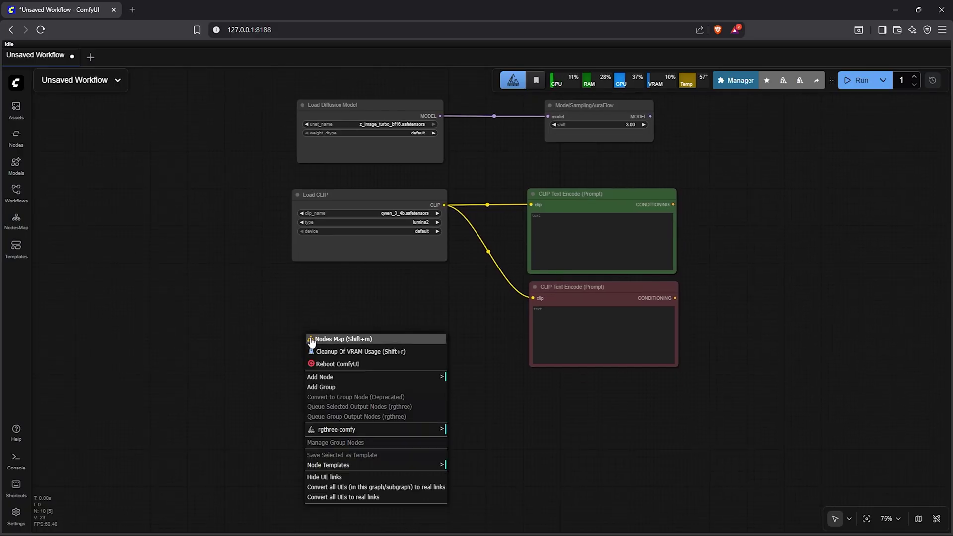
pyautogui.click(355, 380)
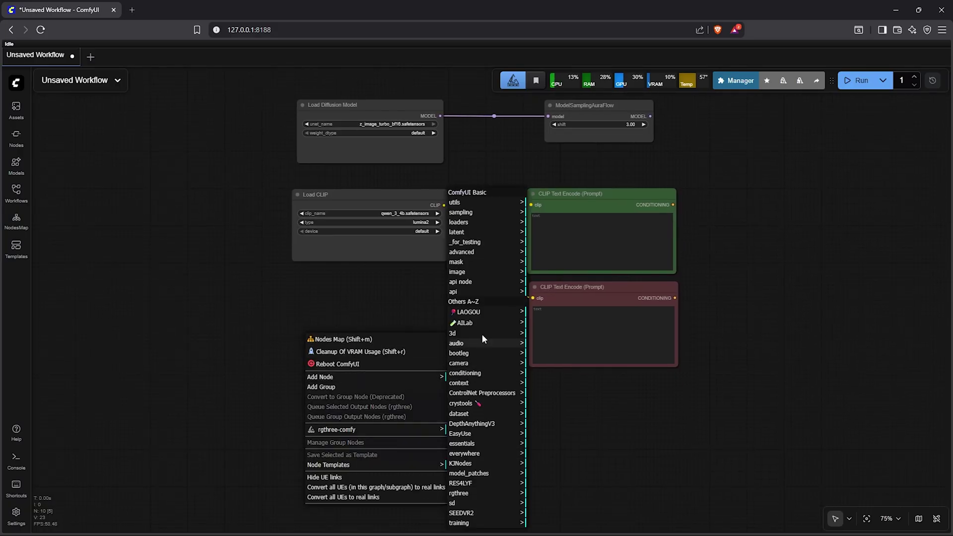
pyautogui.click(479, 222)
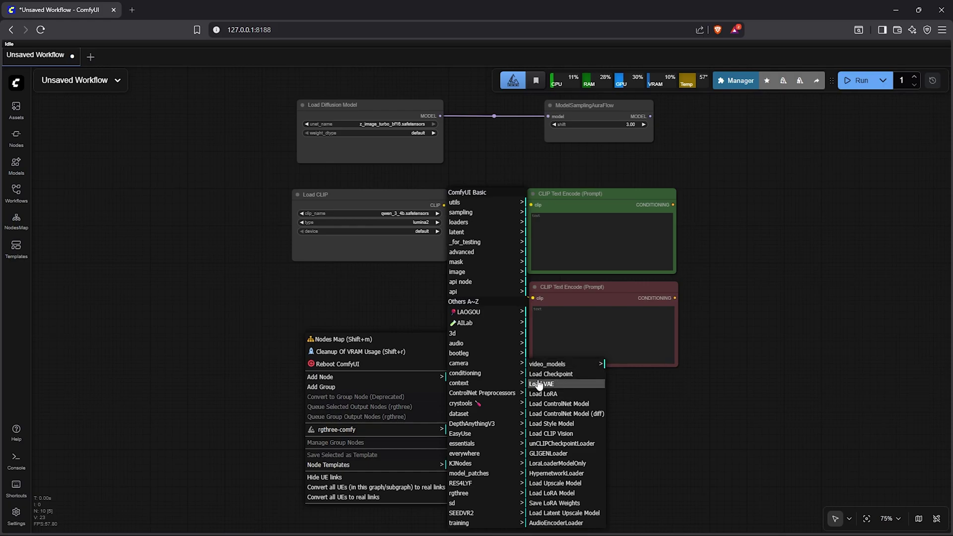
pyautogui.click(542, 384)
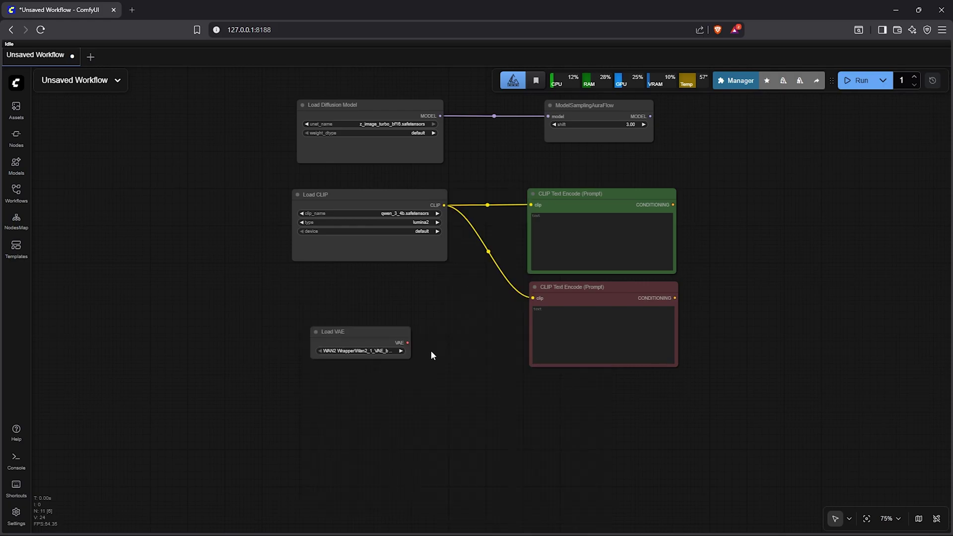
pyautogui.moveTo(410, 358); pyautogui.dragTo(424, 376)
pyautogui.scroll(2, 378, 357)
pyautogui.click(363, 352)
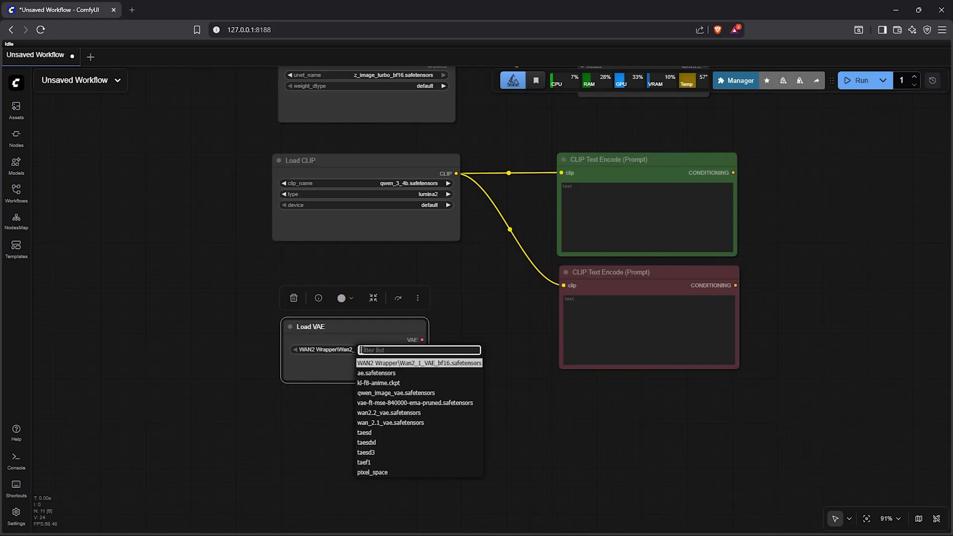
pyautogui.click(394, 373)
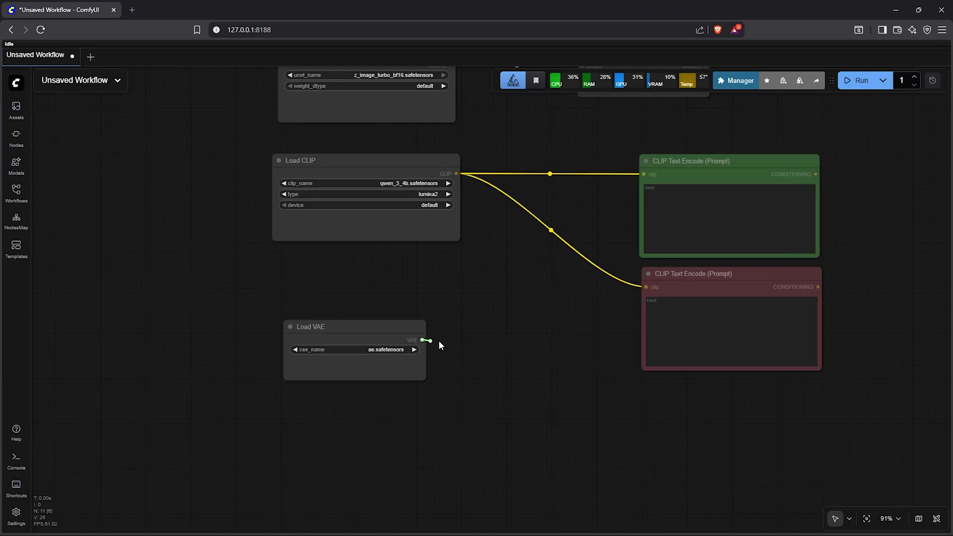
# - Connect the VAE output to a new Anything Everywhere node and widen it
pyautogui.moveTo(467, 342); pyautogui.dragTo(475, 339)
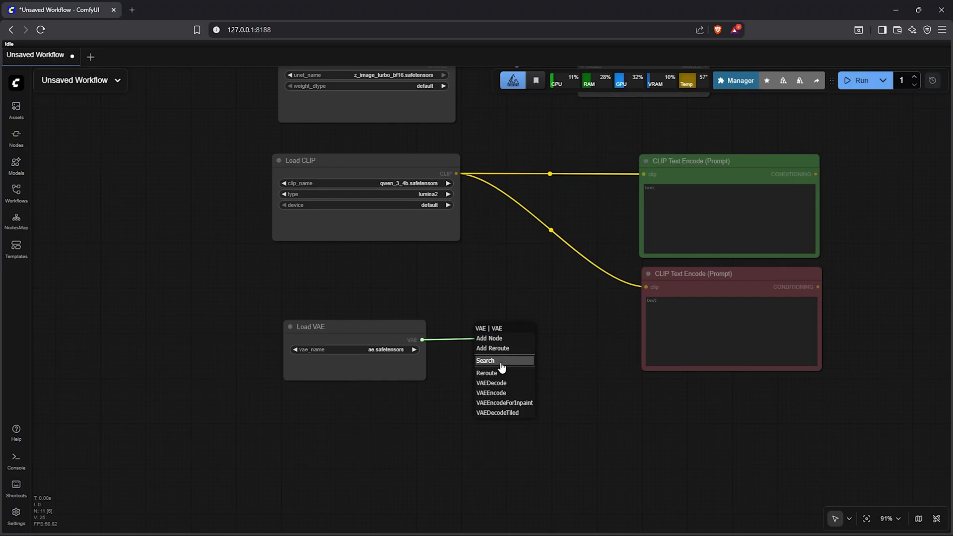
pyautogui.click(506, 361)
pyautogui.write('anything everywhere')
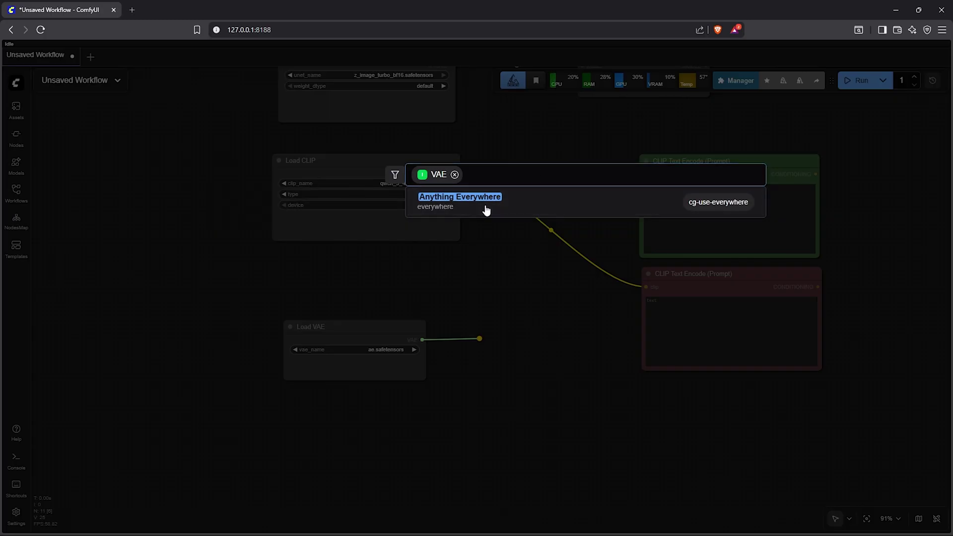
pyautogui.click(509, 208)
pyautogui.moveTo(537, 352); pyautogui.dragTo(566, 352)
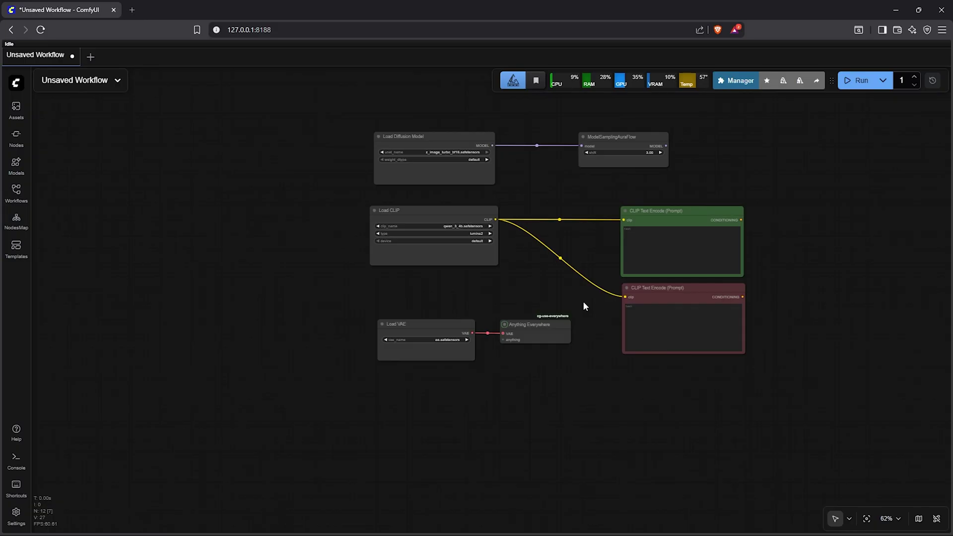
# - Group the seven model-loading nodes, title the group 'Load Models Group', and widen it
pyautogui.moveTo(582, 301); pyautogui.dragTo(560, 315)
pyautogui.press('.')
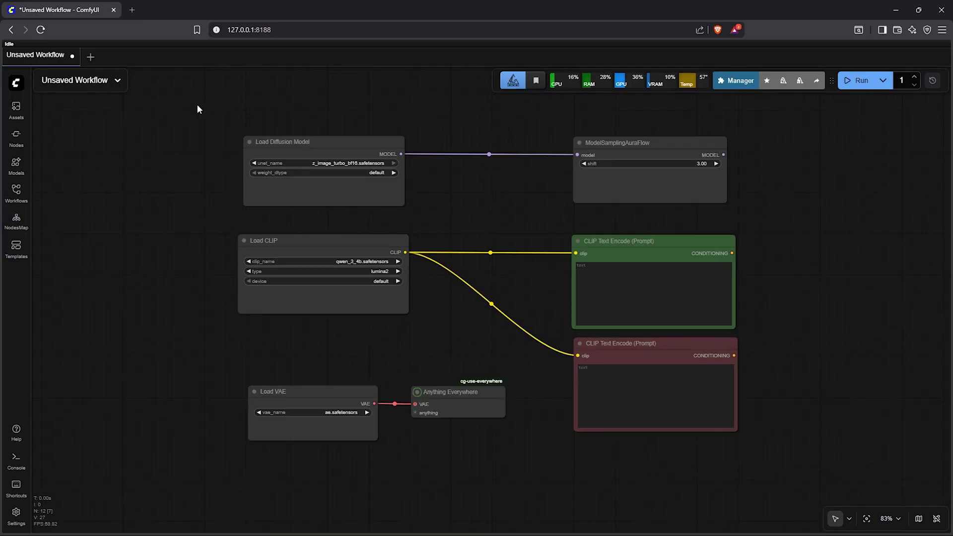
pyautogui.moveTo(198, 105); pyautogui.dragTo(804, 469)
pyautogui.rightClick(501, 277)
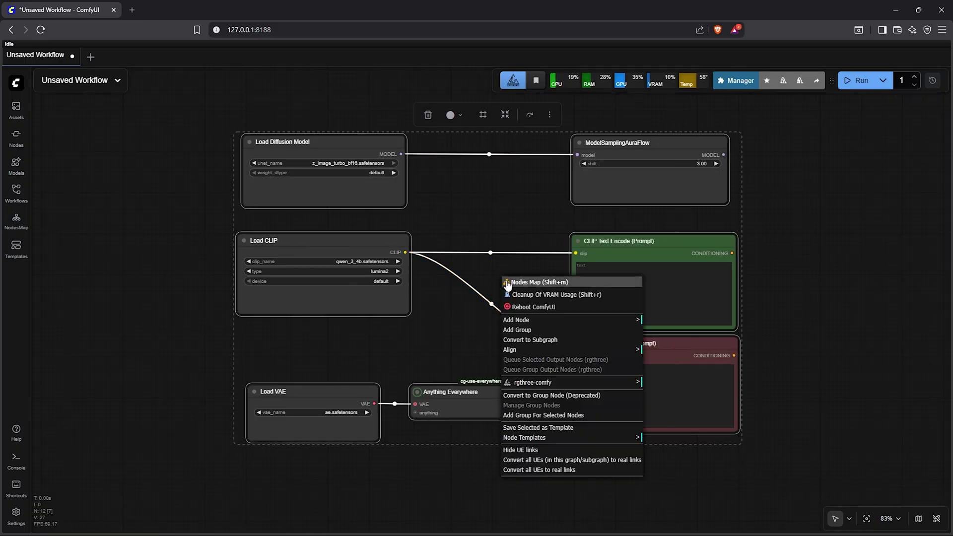
pyautogui.click(527, 416)
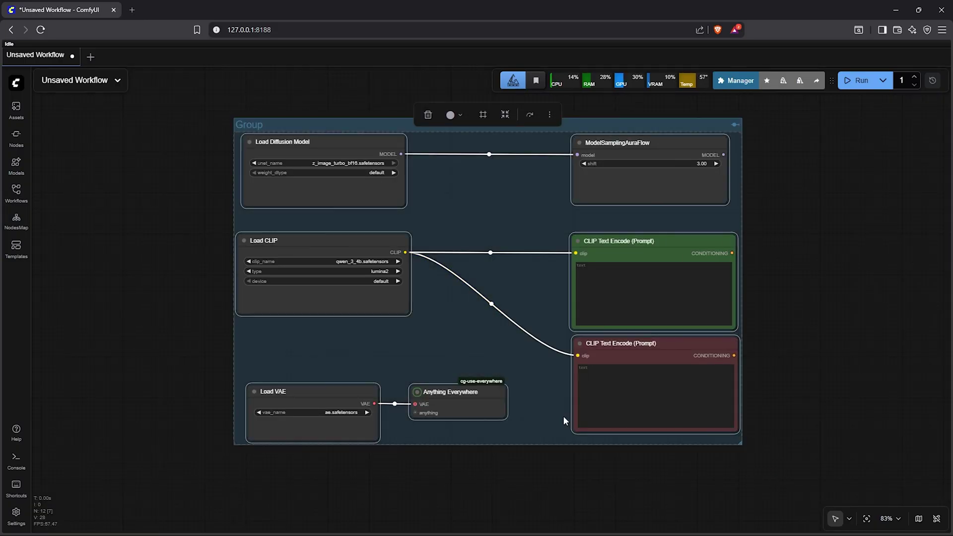
pyautogui.doubleClick(254, 128)
pyautogui.write('Load Models')
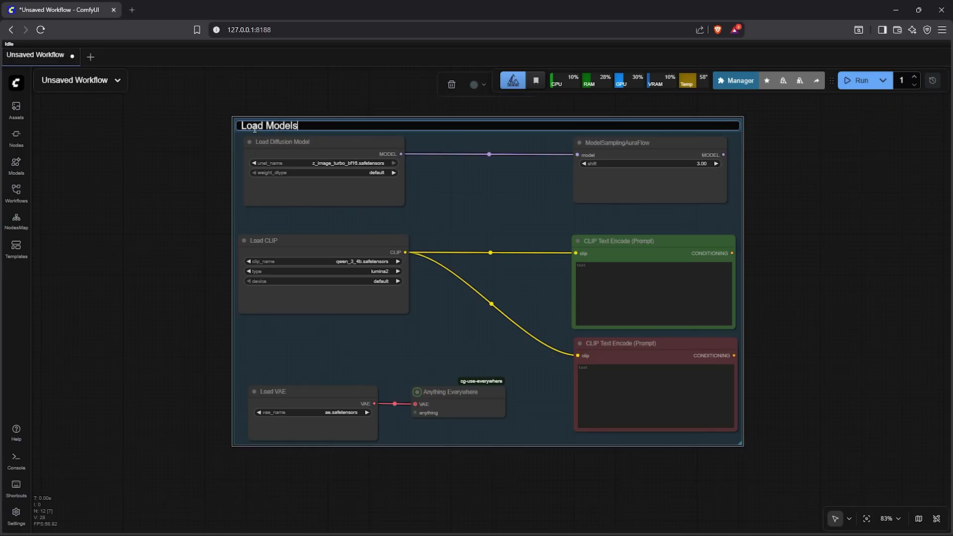
pyautogui.write(' Group')
pyautogui.moveTo(740, 443); pyautogui.dragTo(778, 446)
pyautogui.hscroll(10, 647, 261)
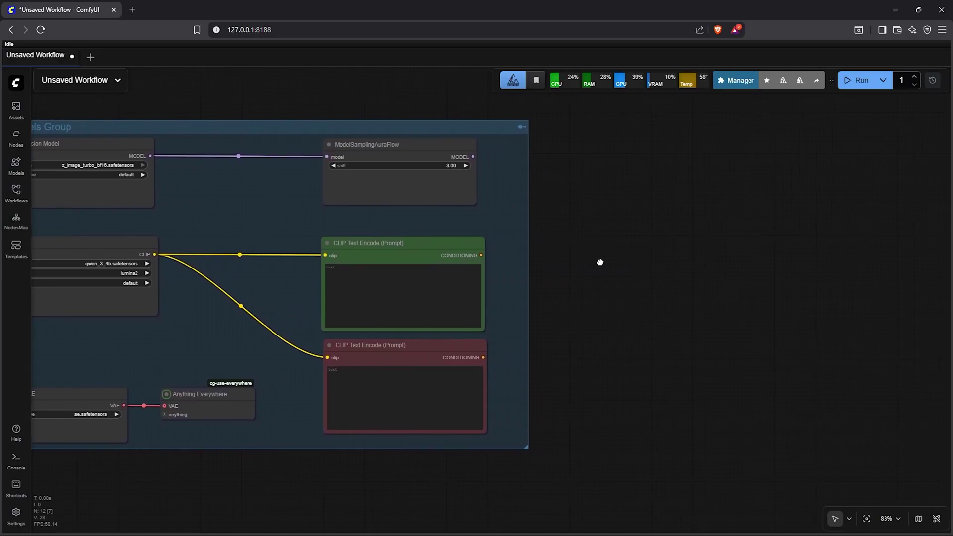
pyautogui.moveTo(582, 251); pyautogui.dragTo(551, 247)
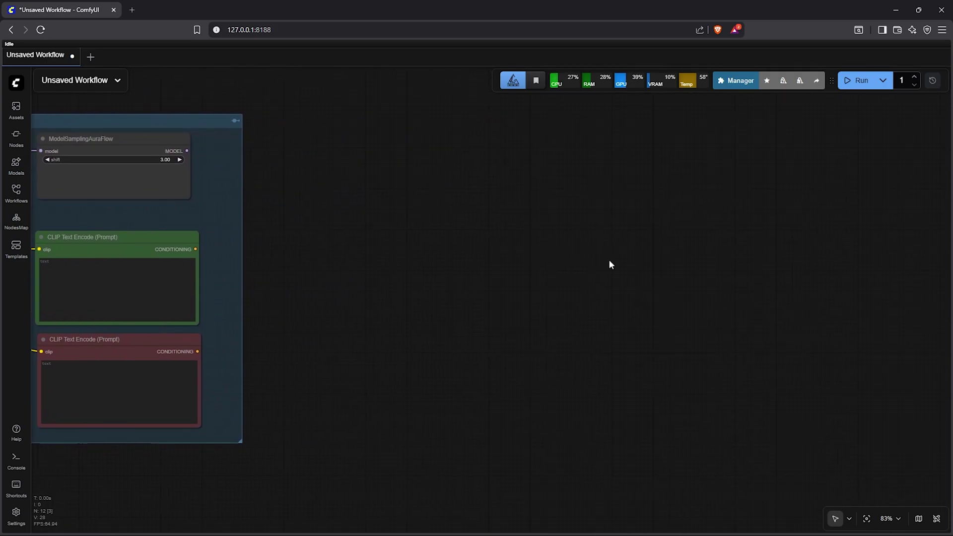
# - Add a KSampler (Advanced) node from sampling plus a copy, arranged side by side
pyautogui.rightClick(515, 171)
pyautogui.click(621, 212)
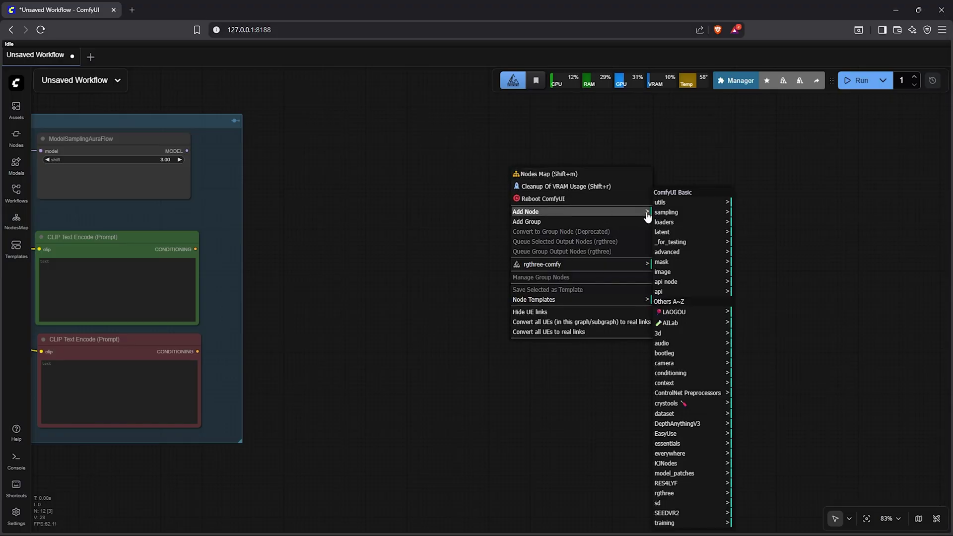
pyautogui.click(683, 213)
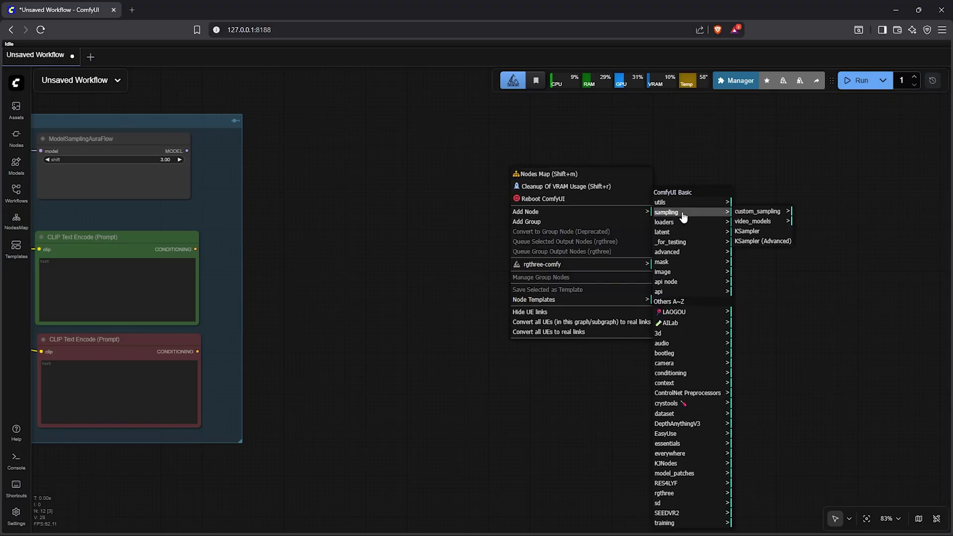
pyautogui.click(770, 243)
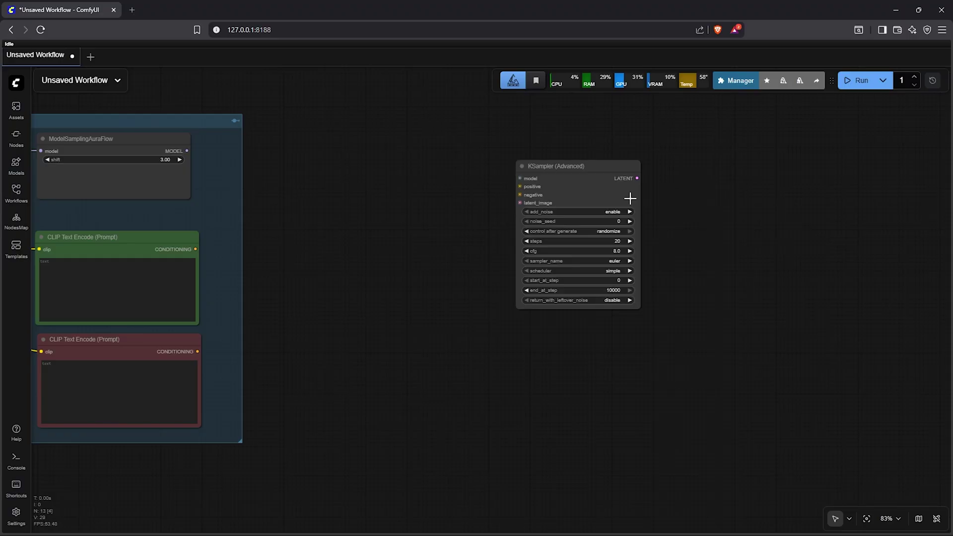
pyautogui.moveTo(603, 165); pyautogui.dragTo(760, 165)
pyautogui.click(589, 165)
pyautogui.moveTo(589, 165); pyautogui.dragTo(564, 165)
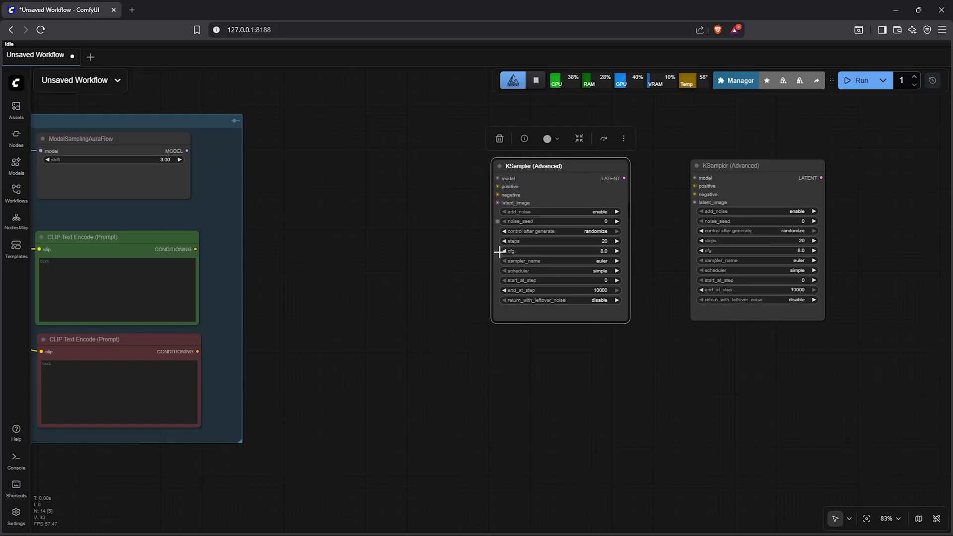
pyautogui.click(740, 167)
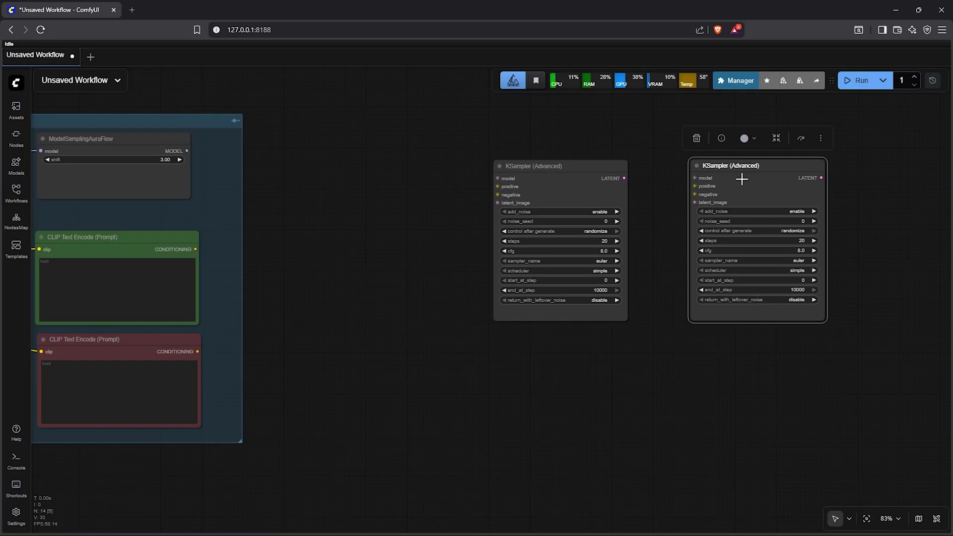
pyautogui.click(638, 110)
# - Lower the left sampler and route ModelSamplingAuraFlow's MODEL through a reroute to both samplers
pyautogui.click(553, 182)
pyautogui.moveTo(557, 170); pyautogui.dragTo(564, 278)
pyautogui.moveTo(187, 151); pyautogui.dragTo(427, 151)
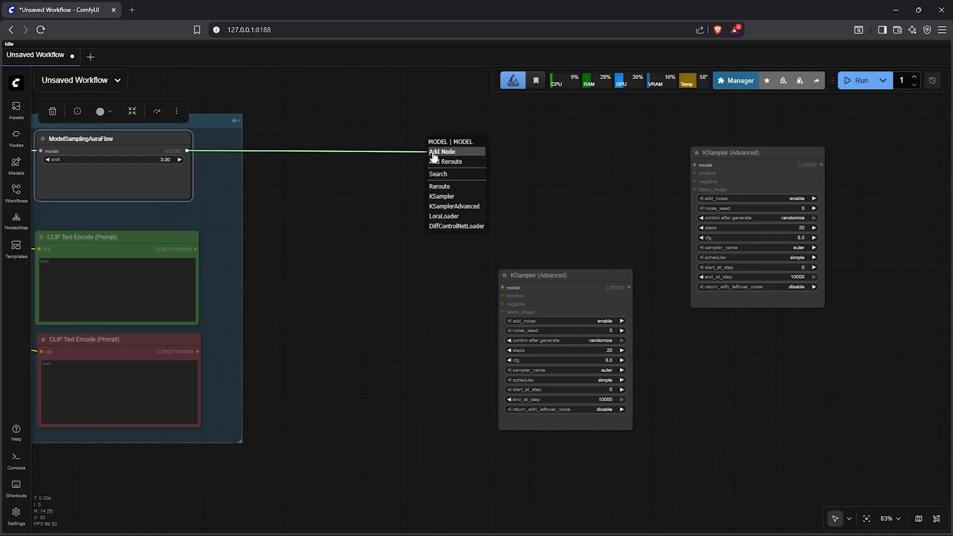
pyautogui.click(449, 187)
pyautogui.moveTo(459, 158); pyautogui.dragTo(772, 140)
# - Route the green positive and red negative conditioning through reroutes into both samplers
pyautogui.moveTo(195, 249); pyautogui.dragTo(444, 249)
pyautogui.click(450, 284)
pyautogui.moveTo(461, 249); pyautogui.dragTo(550, 297)
pyautogui.moveTo(461, 248); pyautogui.dragTo(746, 163)
pyautogui.moveTo(219, 350); pyautogui.dragTo(551, 306)
pyautogui.click(450, 299)
pyautogui.moveTo(464, 270); pyautogui.dragTo(749, 172)
# - Feed the lower sampler a 1024×1024 EmptySD3LatentImage and chain its LATENT into the upper sampler
pyautogui.moveTo(554, 315); pyautogui.dragTo(495, 320)
pyautogui.click(504, 342)
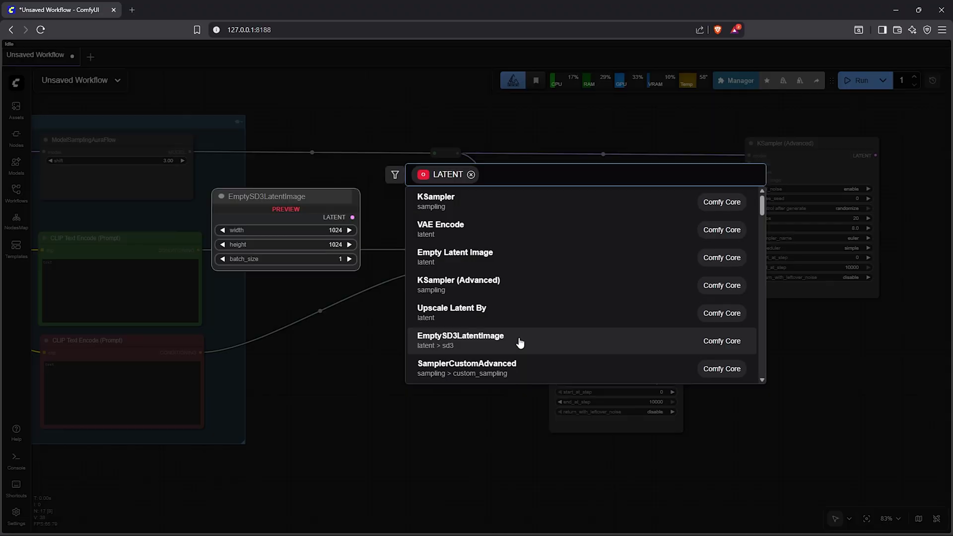
pyautogui.write('SD3LATENT')
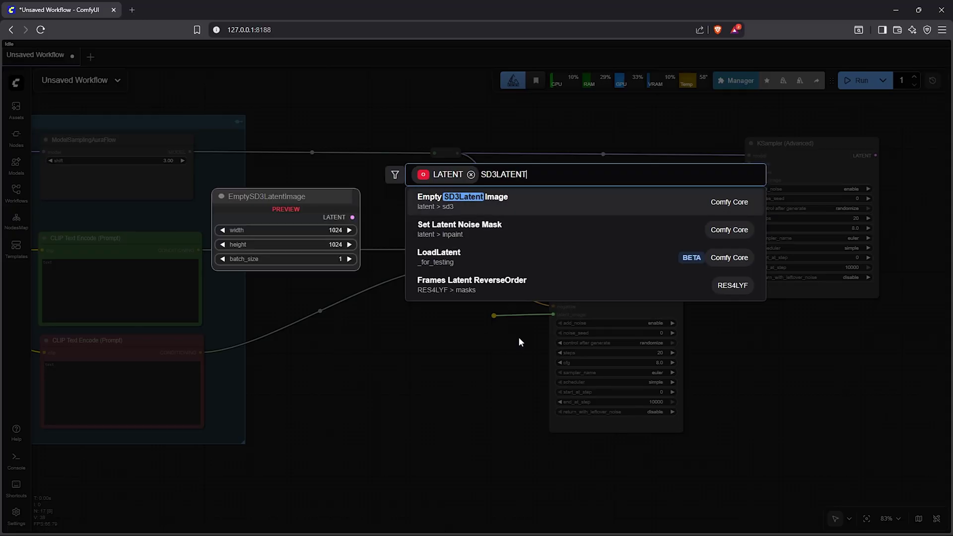
pyautogui.click(562, 204)
pyautogui.moveTo(527, 310); pyautogui.dragTo(438, 372)
pyautogui.click(621, 294)
pyautogui.moveTo(679, 290); pyautogui.dragTo(747, 180)
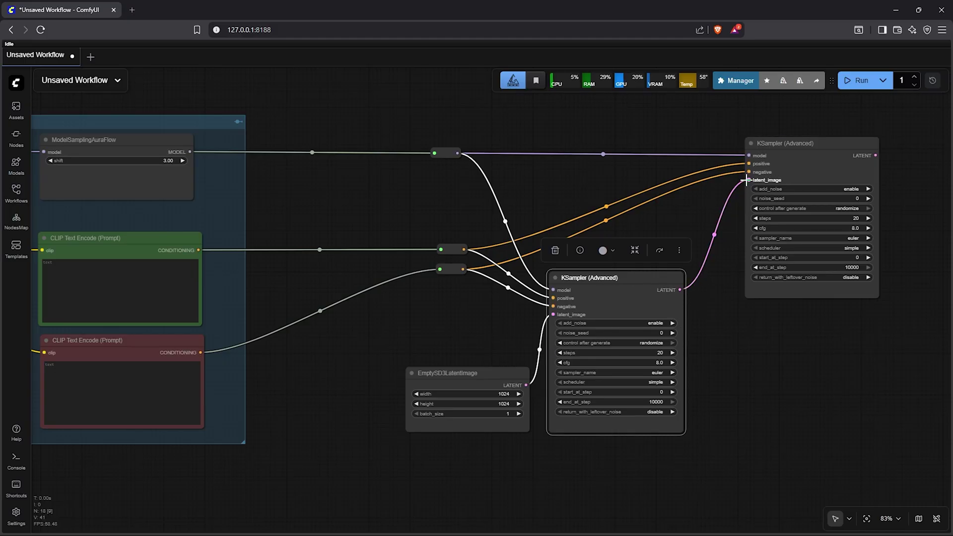
pyautogui.click(723, 314)
pyautogui.moveTo(778, 324); pyautogui.dragTo(408, 334)
# - Decode the upper sampler's LATENT with VAE Decode and send IMAGE to a Save Image node (prefix ComfyUI)
pyautogui.moveTo(510, 164); pyautogui.dragTo(611, 164)
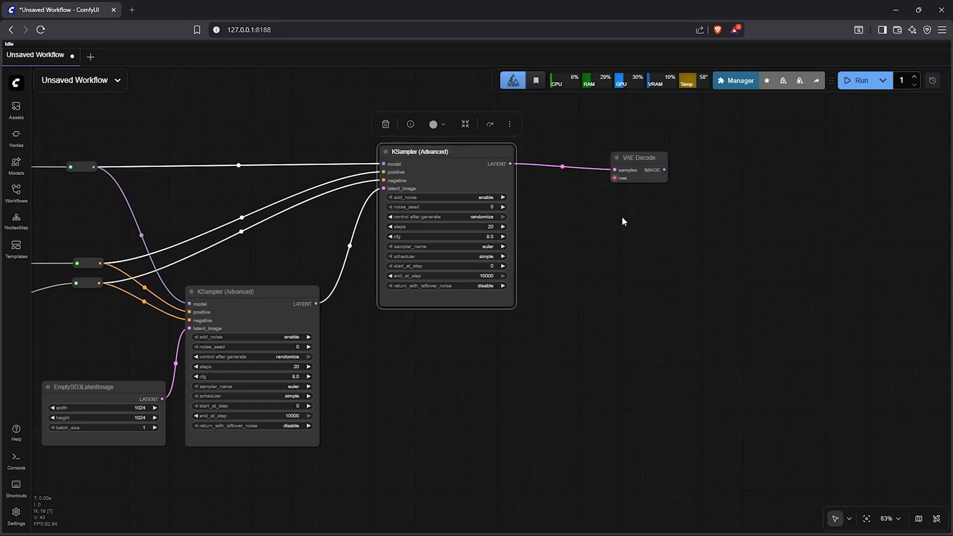
pyautogui.moveTo(668, 182); pyautogui.dragTo(695, 192)
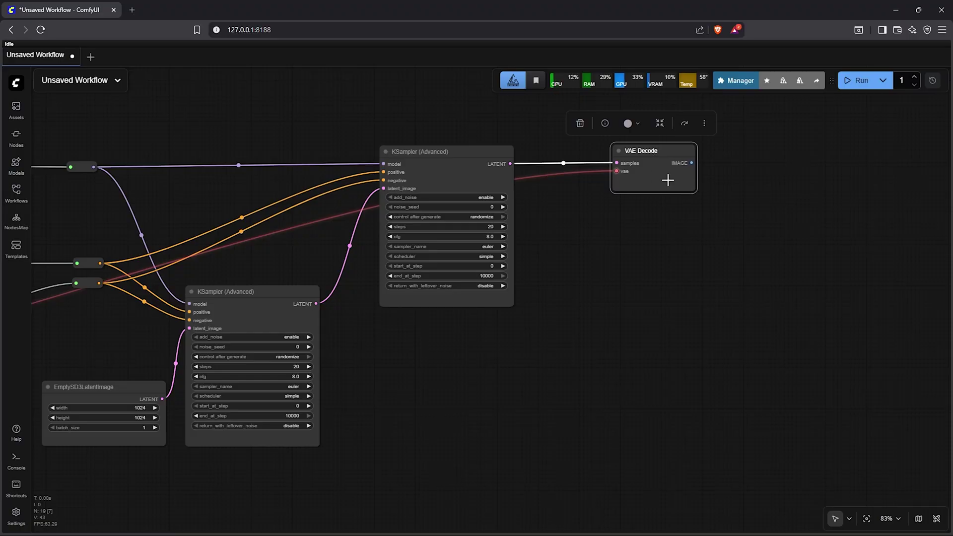
pyautogui.press('Escape')
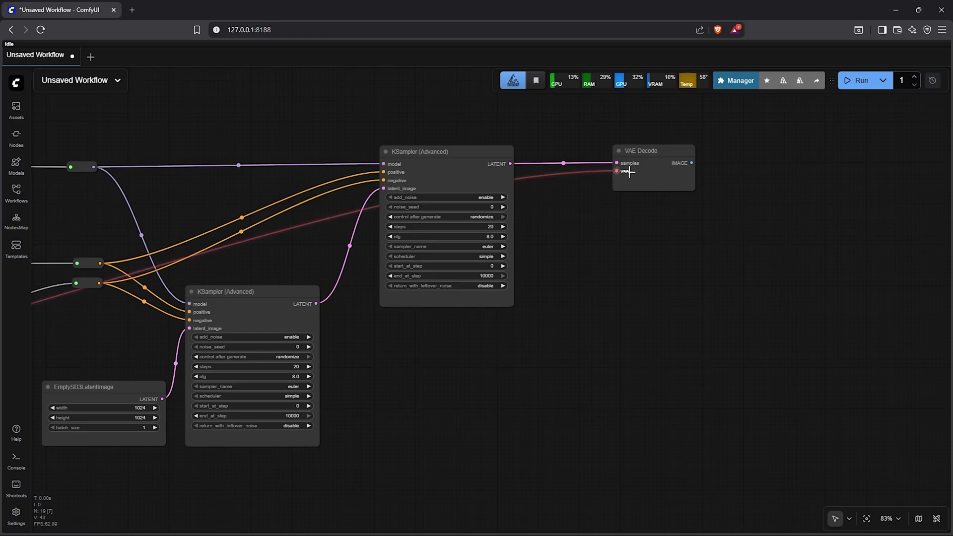
pyautogui.moveTo(692, 162); pyautogui.dragTo(739, 162)
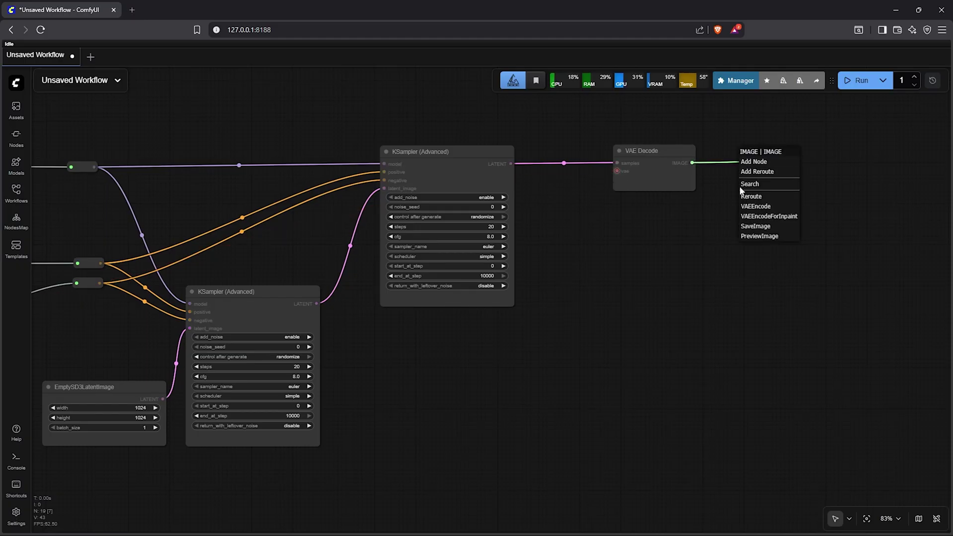
pyautogui.click(773, 233)
pyautogui.moveTo(834, 185); pyautogui.dragTo(945, 459)
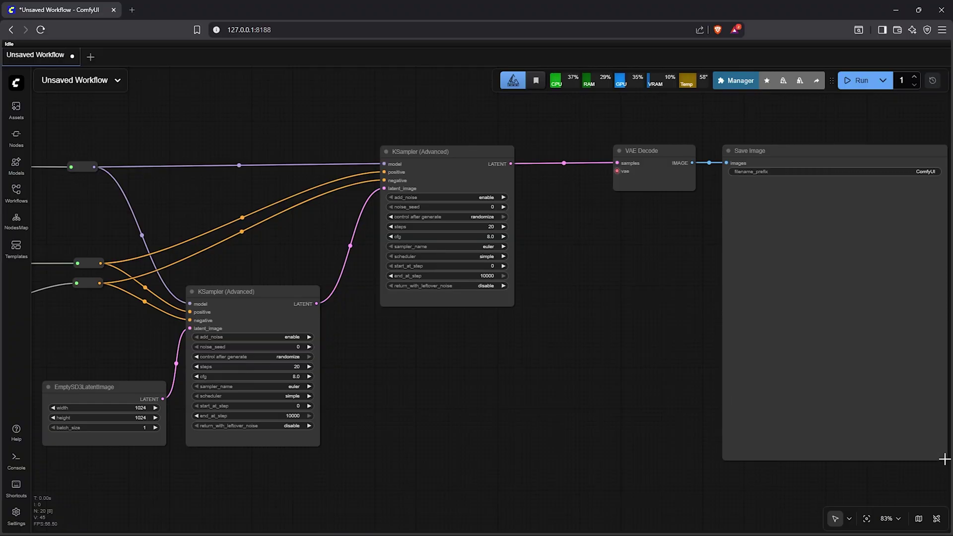
# - Group the samplers, latent, decode and save nodes and title the group 'Sampling Group'
pyautogui.scroll(-5, 561, 337)
pyautogui.scroll(-1, 695, 355)
pyautogui.moveTo(812, 355); pyautogui.dragTo(857, 365)
pyautogui.moveTo(884, 139); pyautogui.dragTo(229, 407)
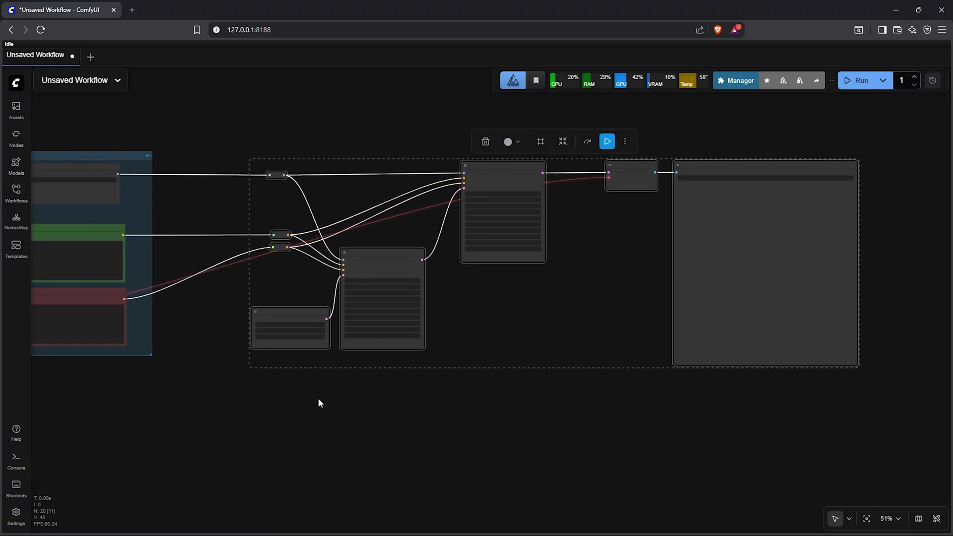
pyautogui.rightClick(538, 300)
pyautogui.click(619, 440)
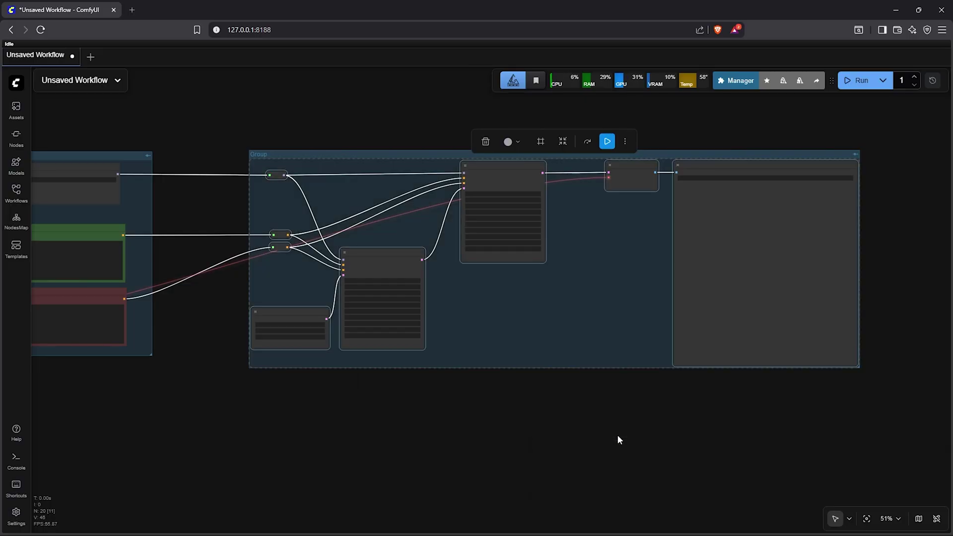
pyautogui.doubleClick(263, 154)
pyautogui.write('Sampling Group')
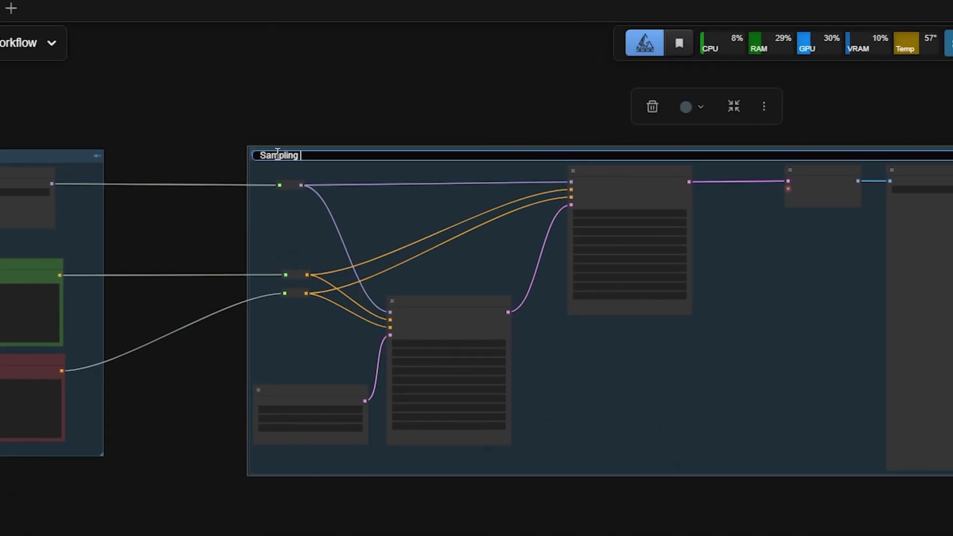
pyautogui.press('Return')
# - Shift the Sampling Group slightly left and fit both groups into view
pyautogui.scroll(-2, 175, 507)
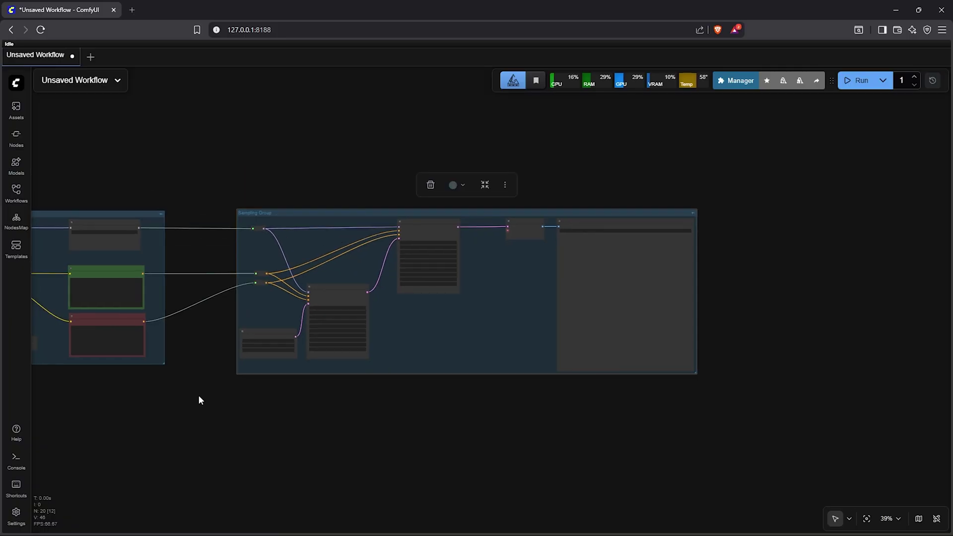
pyautogui.moveTo(193, 402); pyautogui.dragTo(330, 394)
pyautogui.scroll(1, 330, 394)
pyautogui.moveTo(517, 195); pyautogui.dragTo(485, 197)
pyautogui.hotkey('ctrl', 'a')
pyautogui.click(867, 518)
pyautogui.click(699, 454)
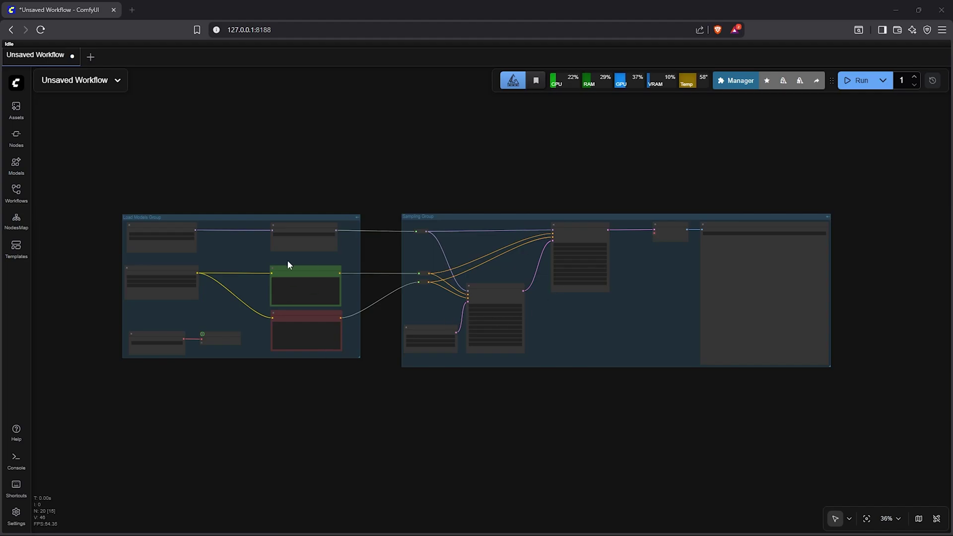
# - Paste the LEGO warrior description into the green positive prompt
pyautogui.click(281, 283)
pyautogui.scroll(6, 280, 286)
pyautogui.scroll(10, 280, 286)
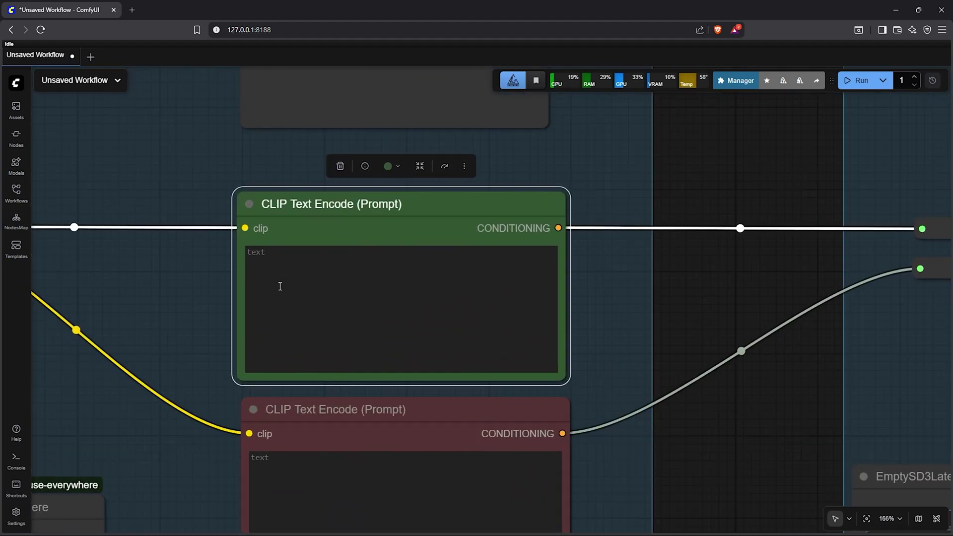
pyautogui.rightClick(265, 256)
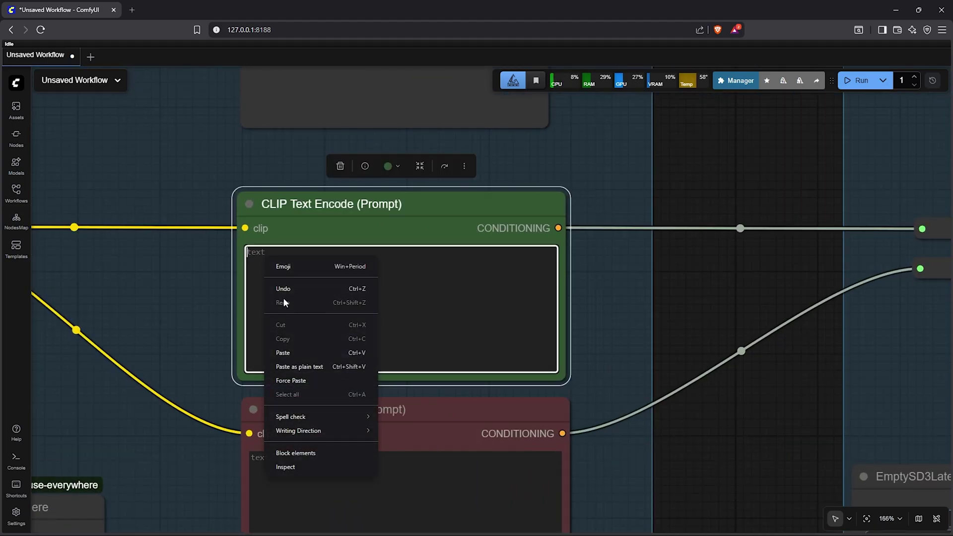
pyautogui.click(315, 352)
pyautogui.scroll(-5, 598, 326)
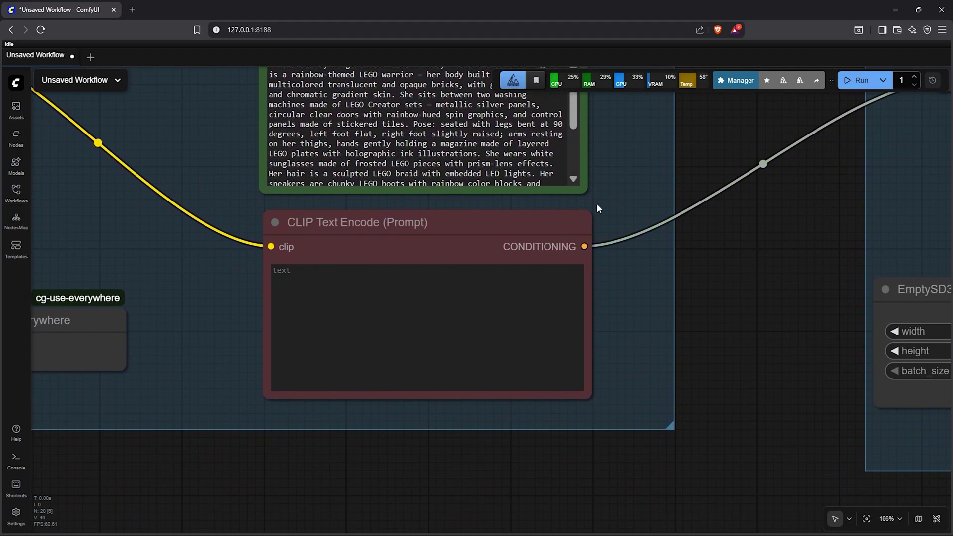
# - Collapse the red negative prompt node and move it slightly lower
pyautogui.click(562, 215)
pyautogui.rightClick(326, 214)
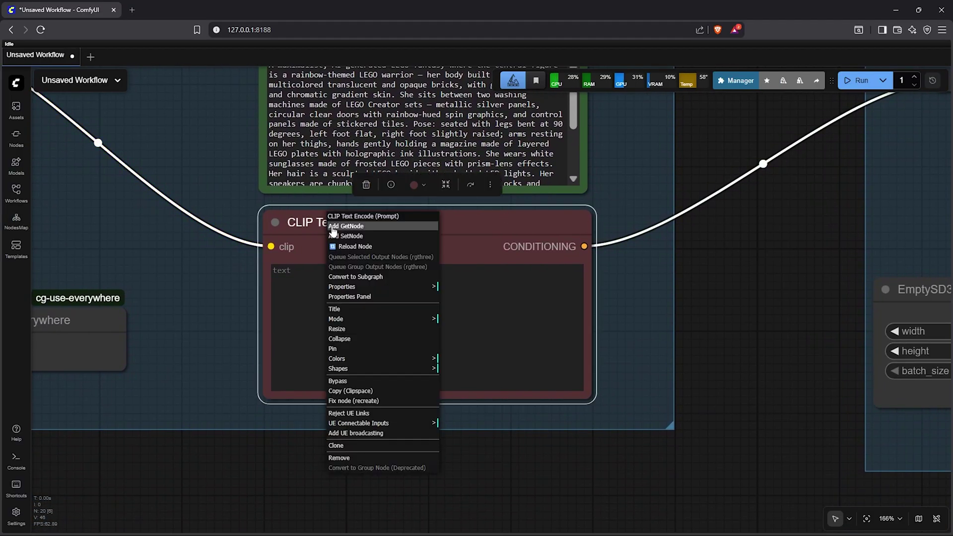
pyautogui.click(363, 339)
pyautogui.moveTo(372, 232); pyautogui.dragTo(372, 258)
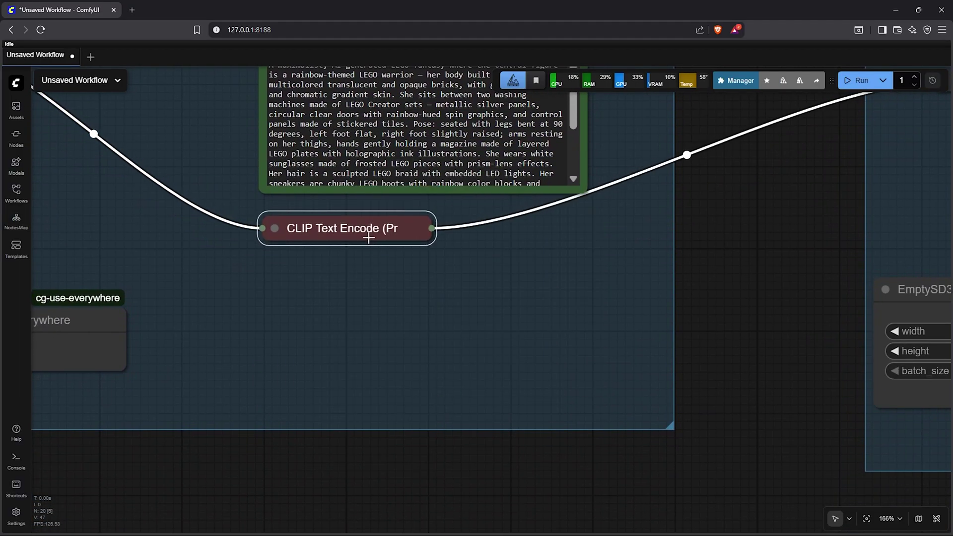
pyautogui.click(716, 305)
pyautogui.scroll(-3, 716, 306)
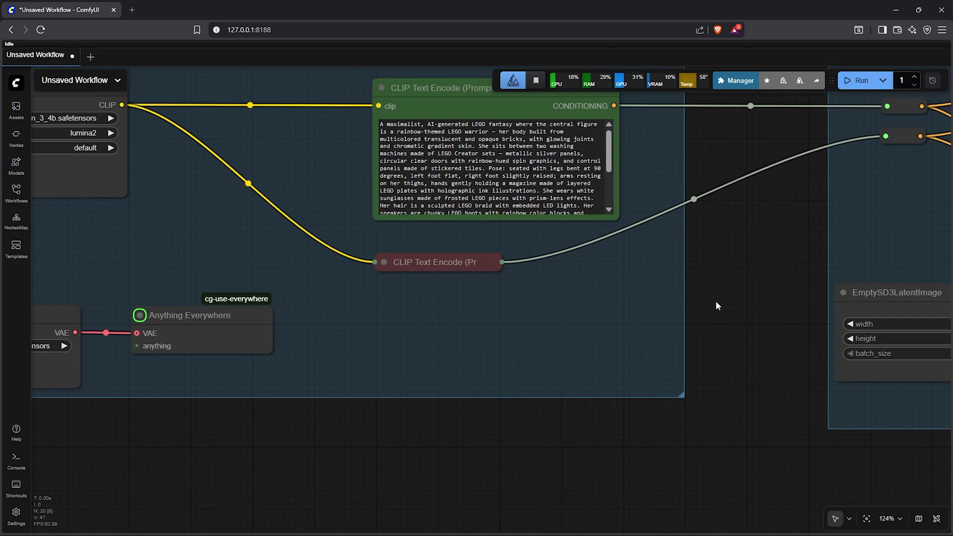
pyautogui.moveTo(716, 306); pyautogui.dragTo(411, 304)
# - Set the EmptySD3LatentImage width and height to 1600 each
pyautogui.click(588, 315)
pyautogui.scroll(3, 588, 315)
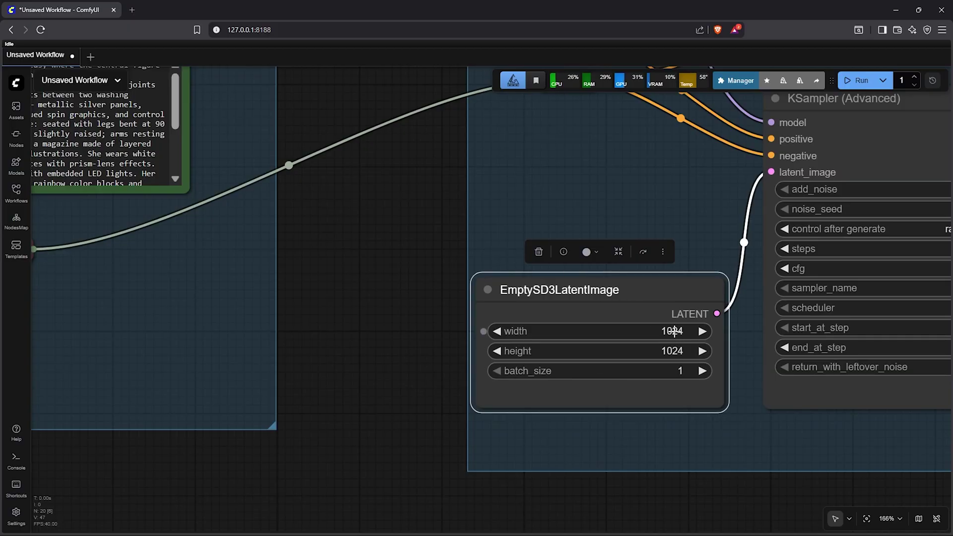
pyautogui.click(680, 331)
pyautogui.write('1600')
pyautogui.press('Return')
pyautogui.click(681, 350)
pyautogui.write('1600')
pyautogui.press('Return')
pyautogui.scroll(-7, 704, 263)
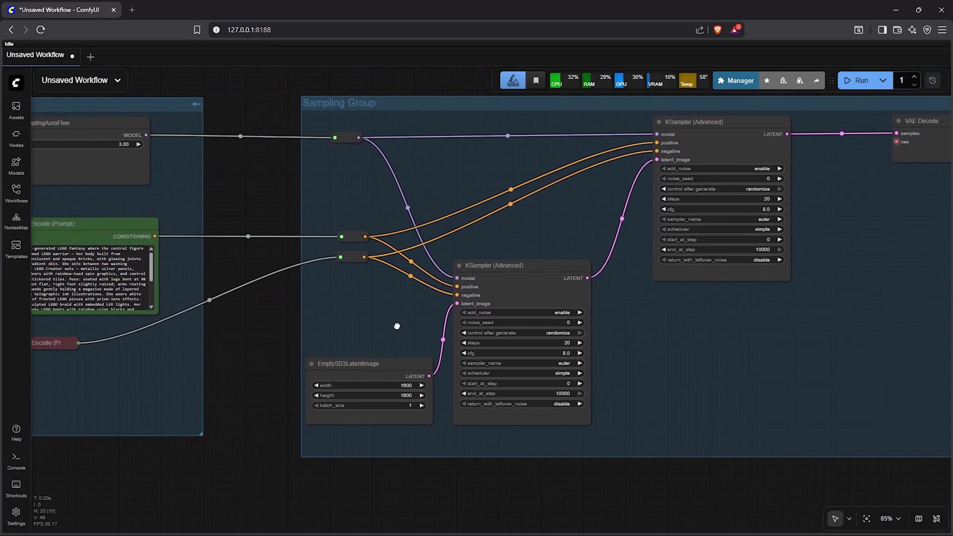
# - Disable add_noise on the upper sampler, set lower seed to 45, and fix both seeds
pyautogui.moveTo(393, 327); pyautogui.dragTo(343, 323)
pyautogui.scroll(2, 473, 397)
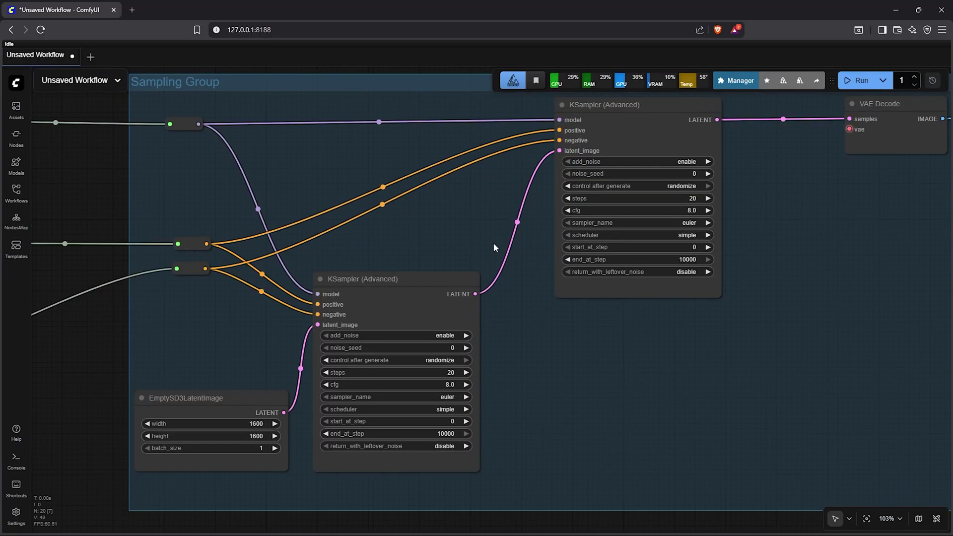
pyautogui.click(441, 336)
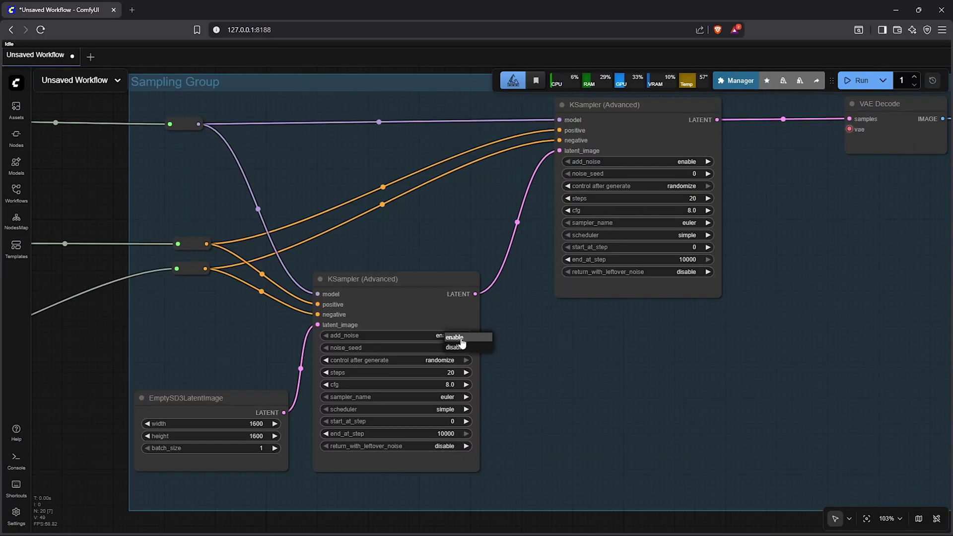
pyautogui.click(684, 163)
pyautogui.click(690, 174)
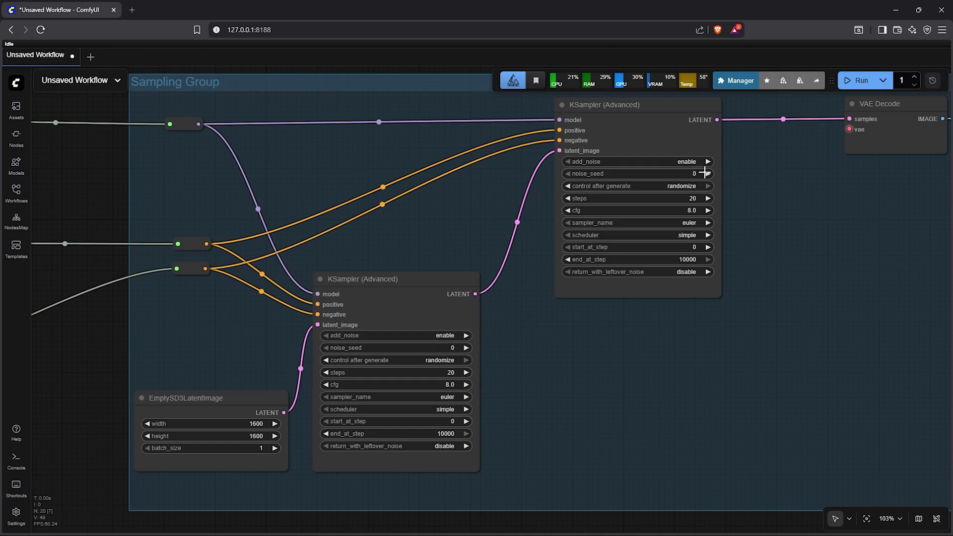
pyautogui.click(452, 348)
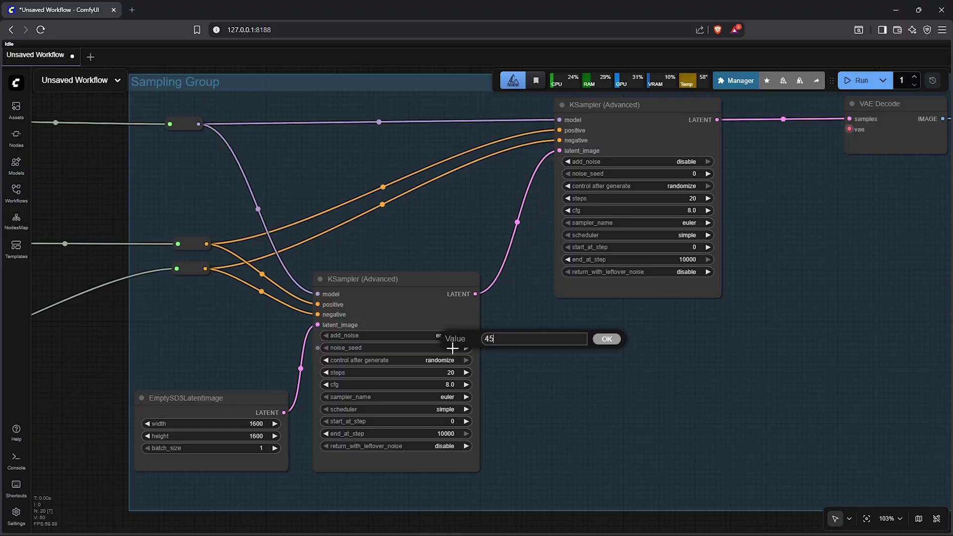
pyautogui.press('Return')
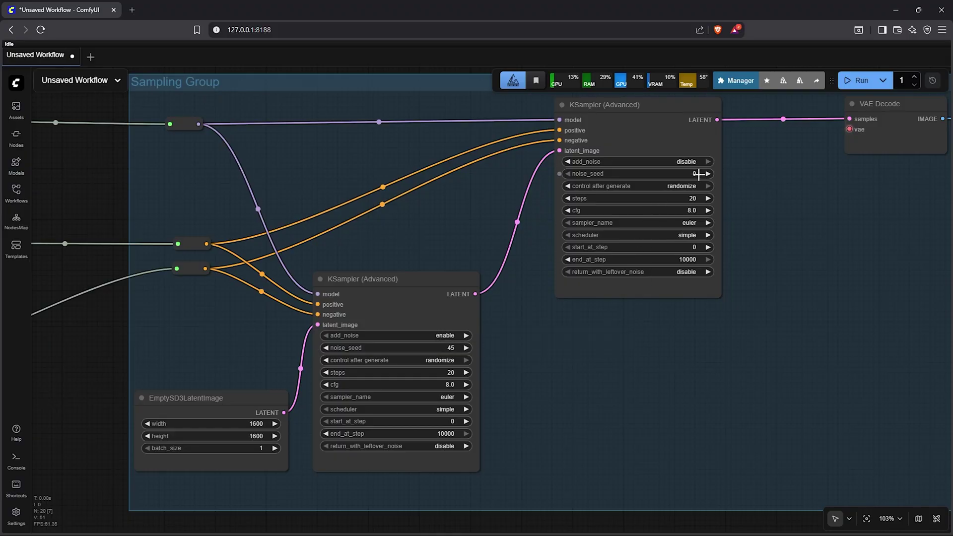
pyautogui.click(431, 361)
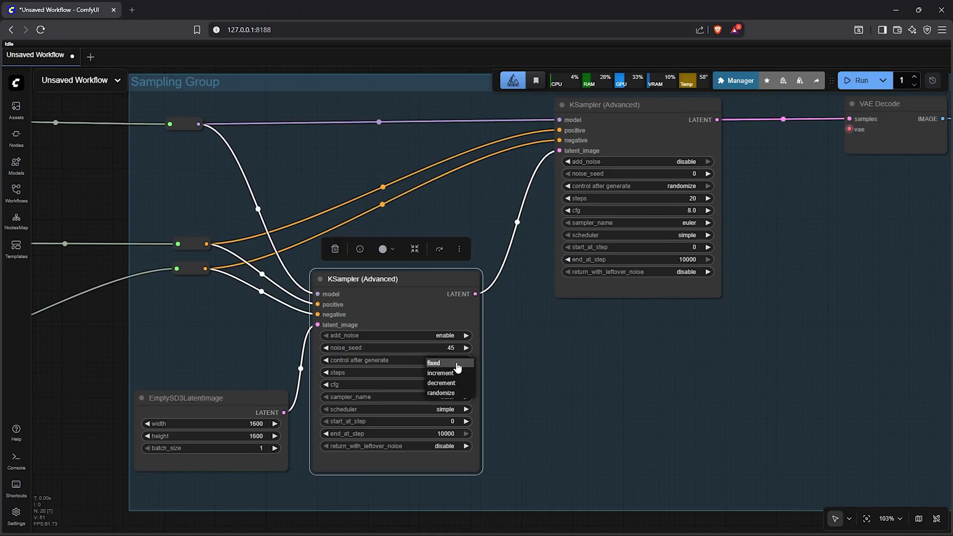
pyautogui.click(457, 363)
pyautogui.click(673, 186)
pyautogui.click(681, 189)
# - Set both KSamplers to 10 steps and cfg 1.0
pyautogui.click(451, 373)
pyautogui.write('10')
pyautogui.press('Return')
pyautogui.click(692, 198)
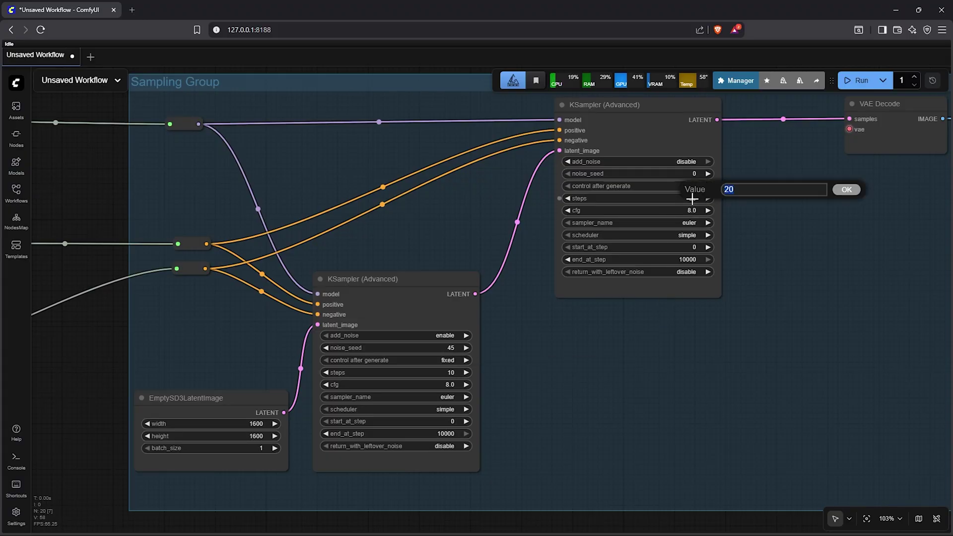
pyautogui.write('10')
pyautogui.press('Return')
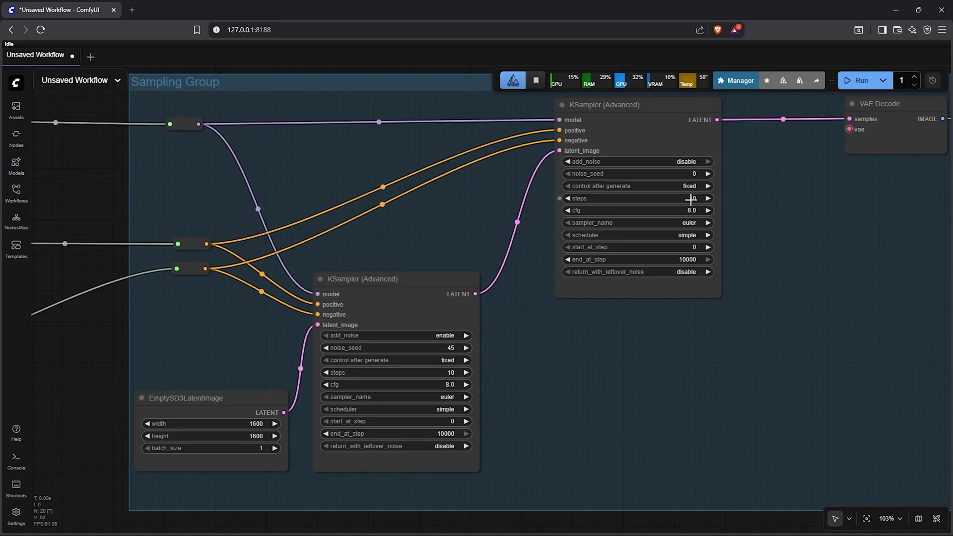
pyautogui.click(444, 385)
pyautogui.press('Return')
pyautogui.click(692, 211)
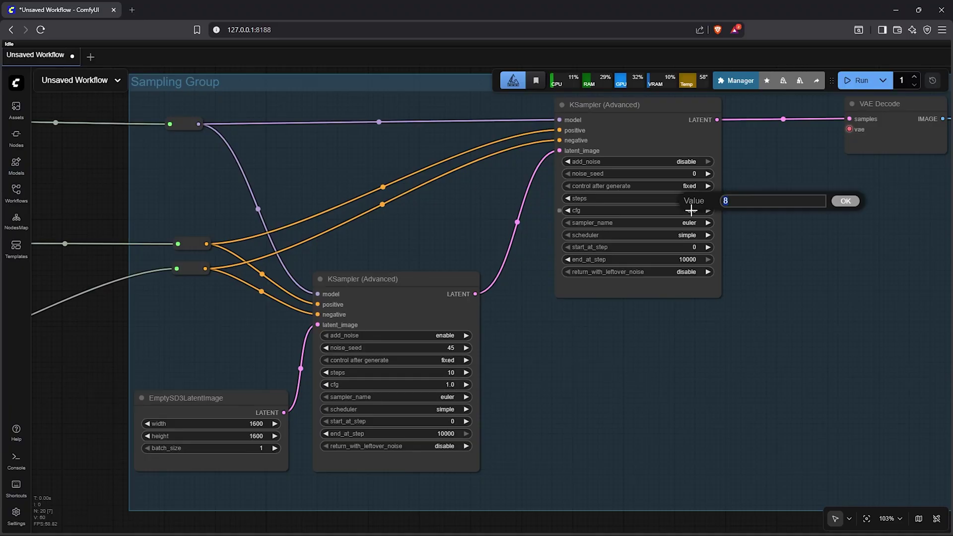
pyautogui.write('1')
pyautogui.press('Return')
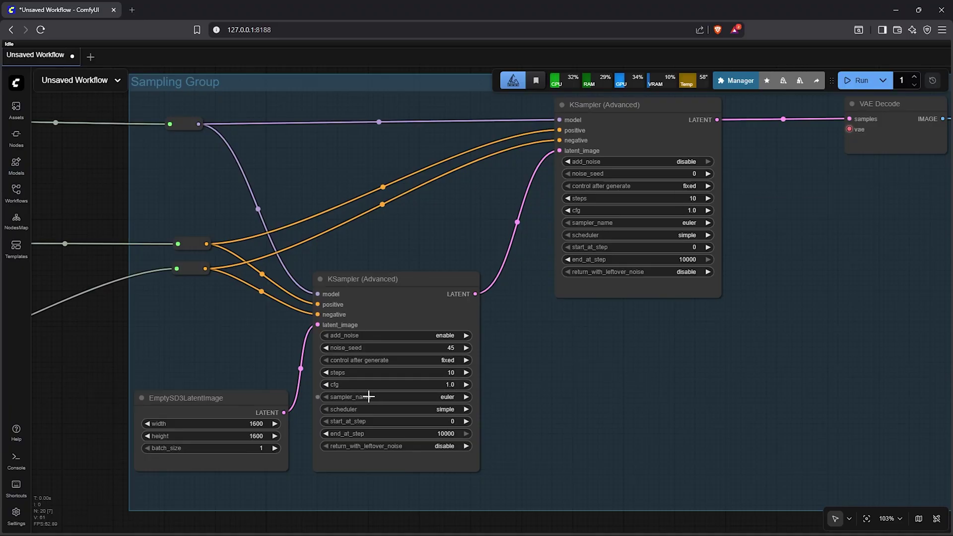
# - Set both KSamplers to the dpmpp_sde sampler with the beta scheduler
pyautogui.click(447, 397)
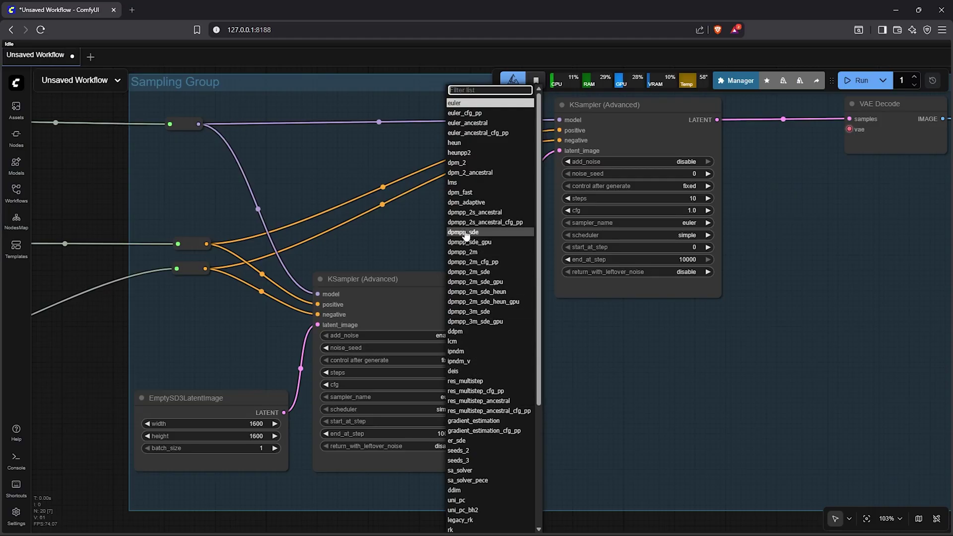
pyautogui.click(487, 232)
pyautogui.click(445, 410)
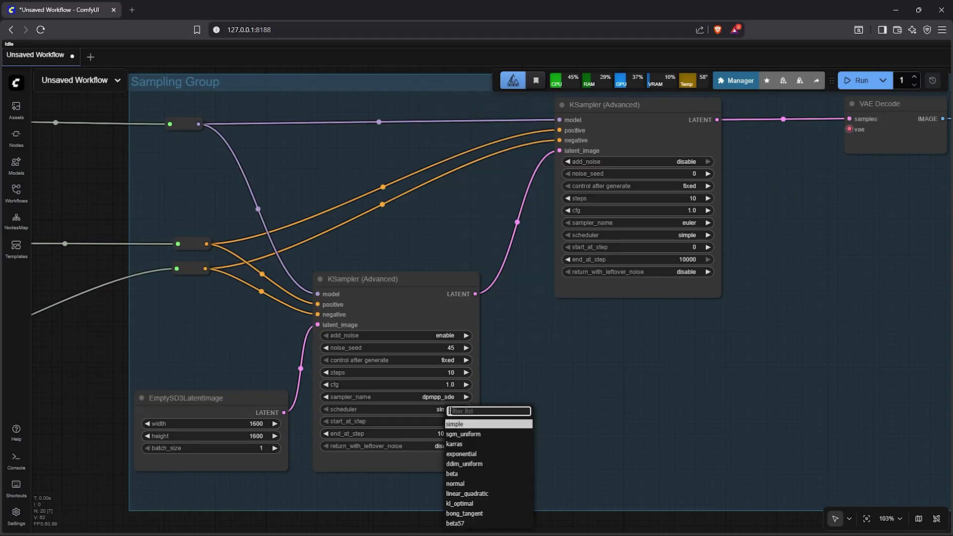
pyautogui.click(463, 473)
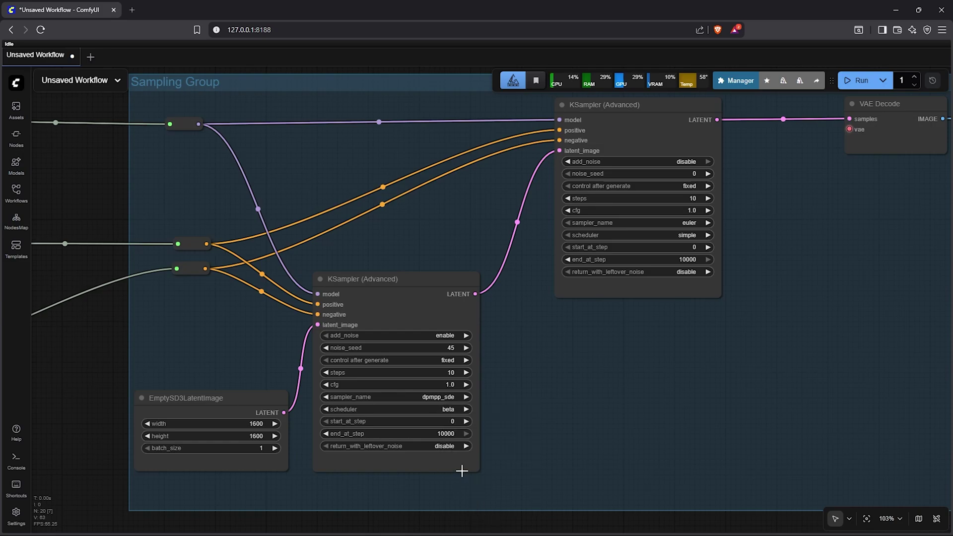
pyautogui.click(625, 288)
pyautogui.click(686, 223)
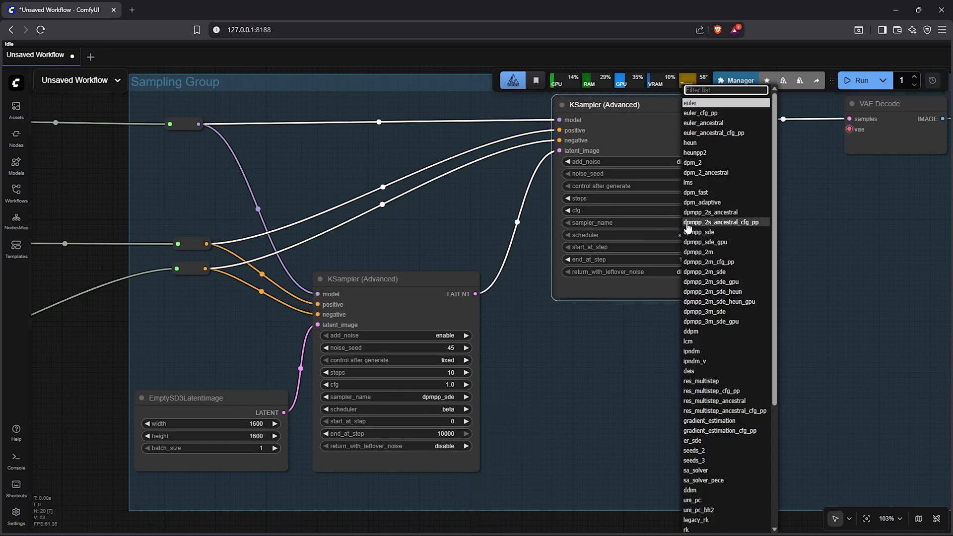
pyautogui.click(704, 233)
pyautogui.click(687, 235)
pyautogui.click(692, 298)
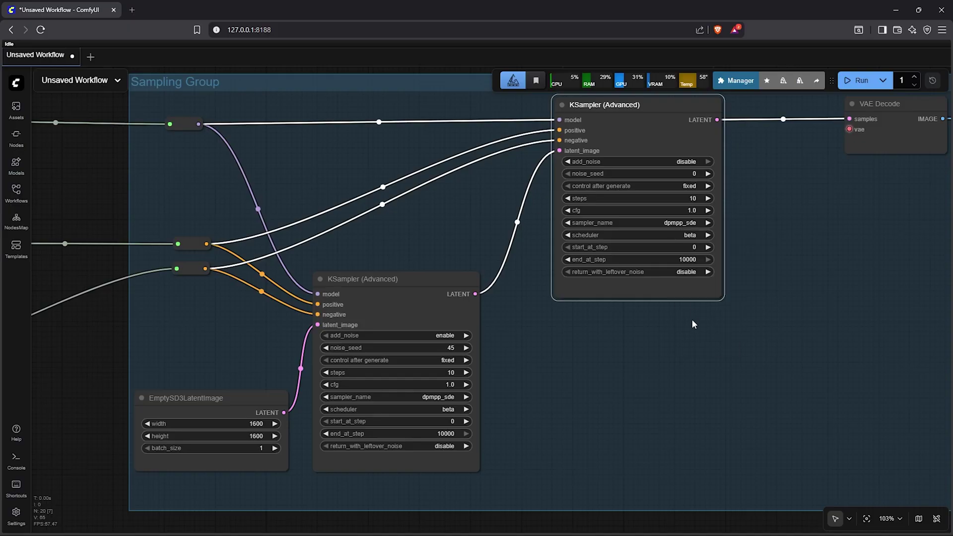
# - End the lower sampler at step 5 with leftover noise, and start the upper at step 5
pyautogui.click(450, 433)
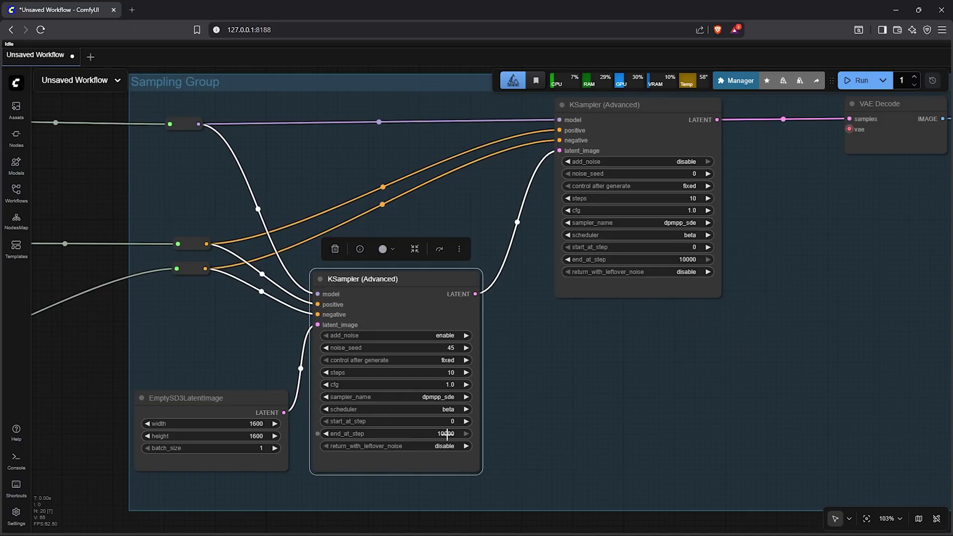
pyautogui.click(447, 433)
pyautogui.write('5')
pyautogui.press('Return')
pyautogui.click(693, 247)
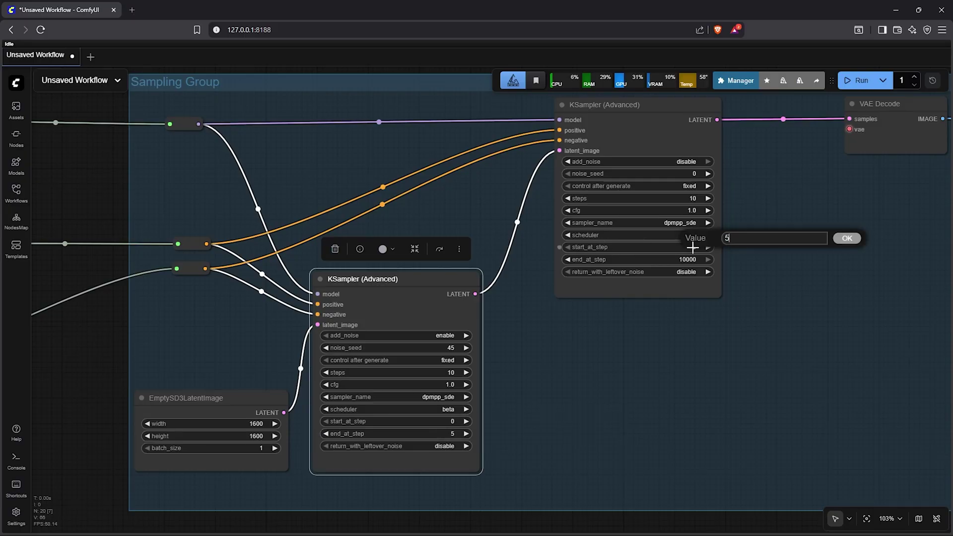
pyautogui.press('Return')
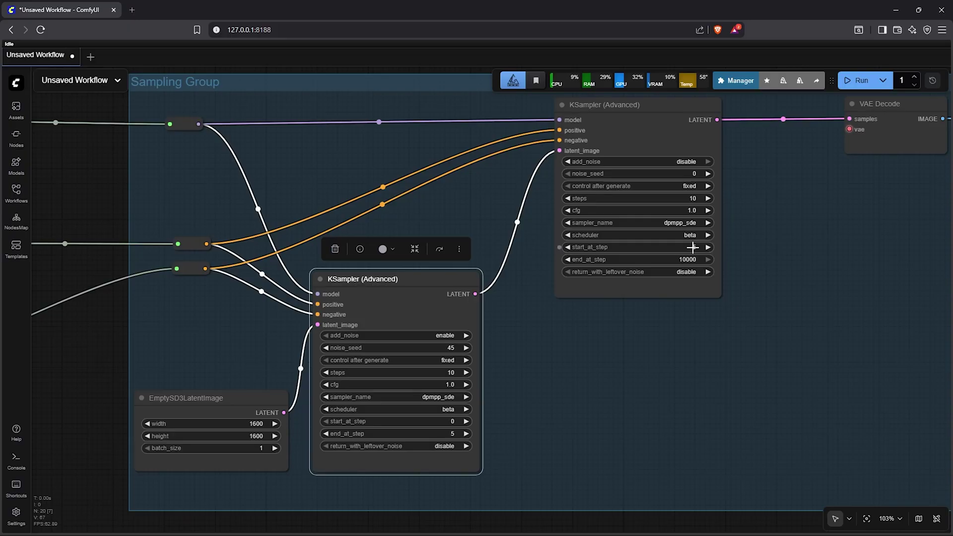
pyautogui.click(446, 446)
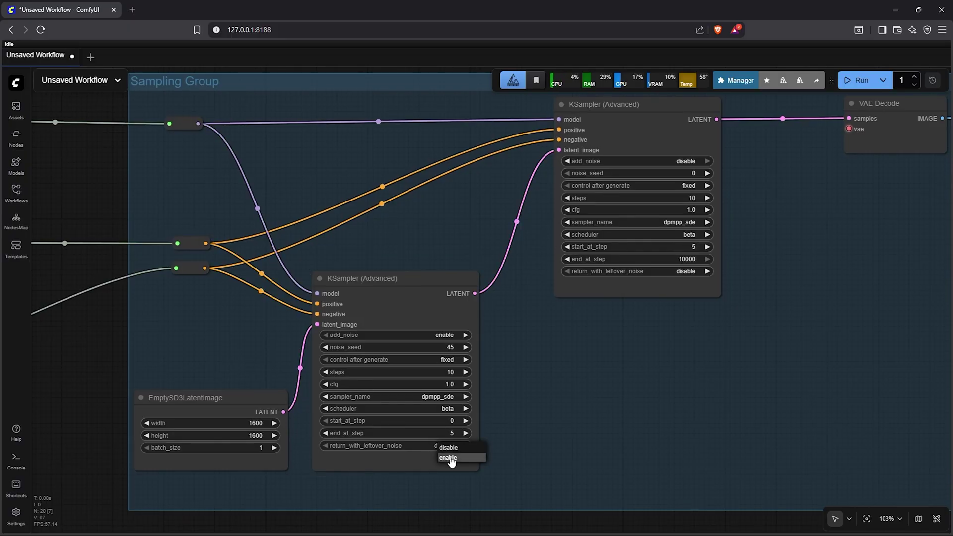
pyautogui.click(449, 457)
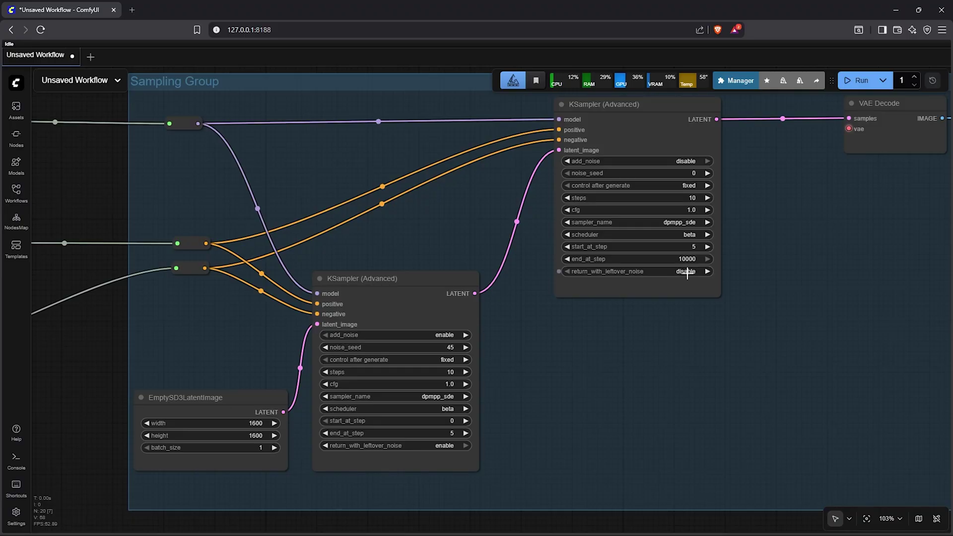
# - Run the workflow and view the 1600×1600 LEGO figure reading a magazine by washing machines
pyautogui.scroll(-9, 681, 322)
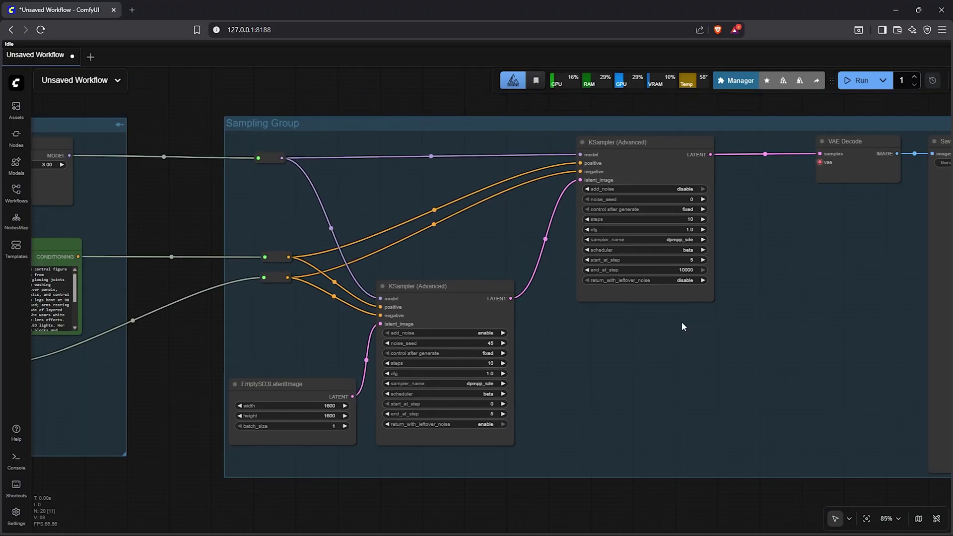
pyautogui.scroll(-1, 685, 342)
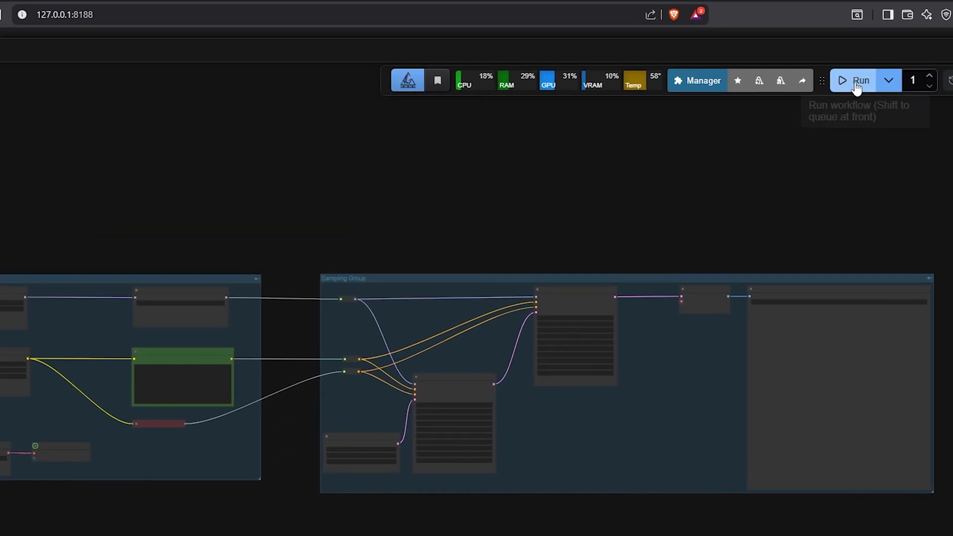
pyautogui.click(856, 85)
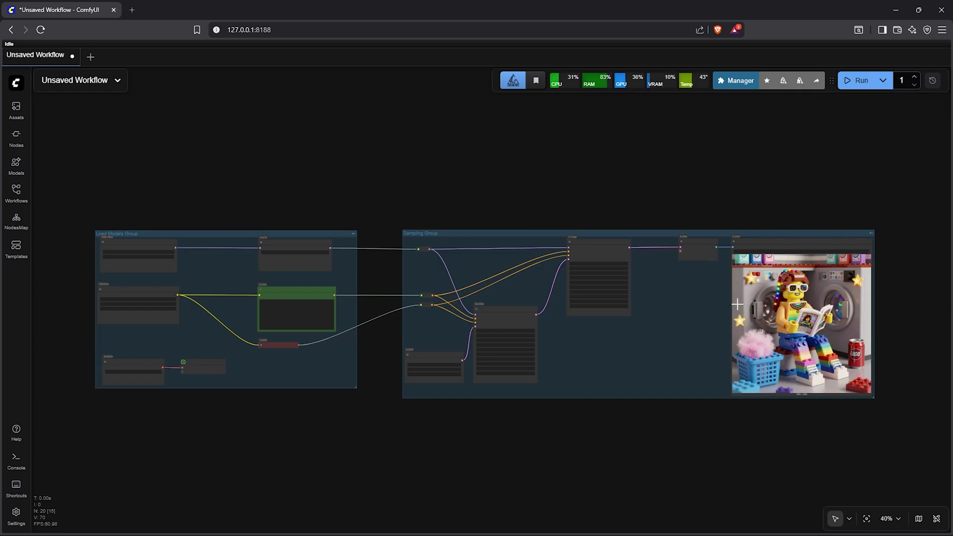
pyautogui.click(799, 244)
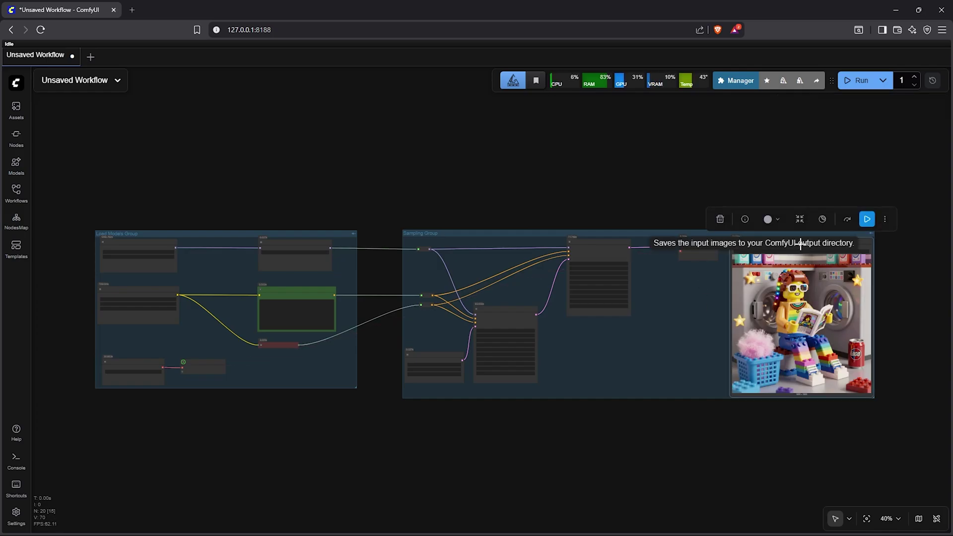
pyautogui.click(866, 518)
pyautogui.hscroll(-8, 844, 357)
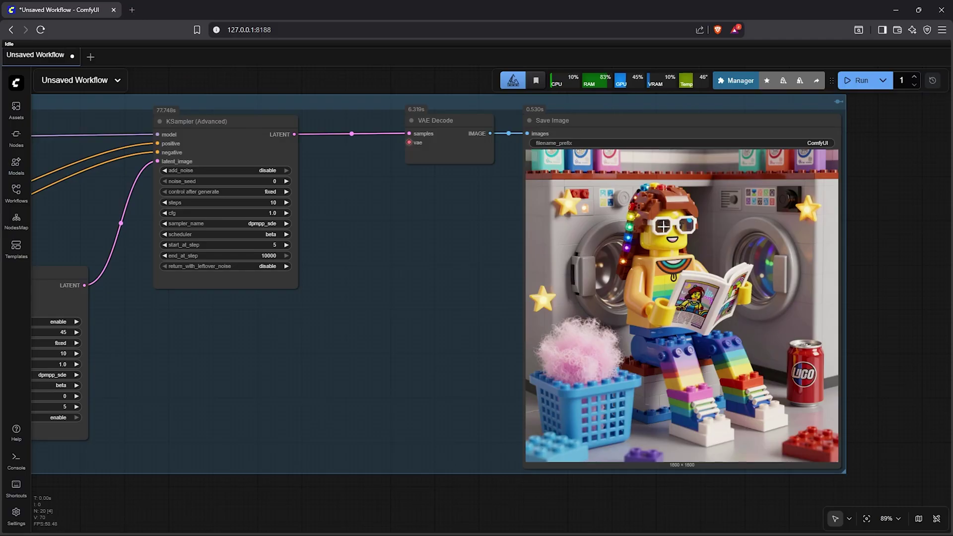
# - Move the Controlnet group beneath the aligned Sampling and Load Models groups
pyautogui.hotkey('ctrl', 'a')
pyautogui.press('.')
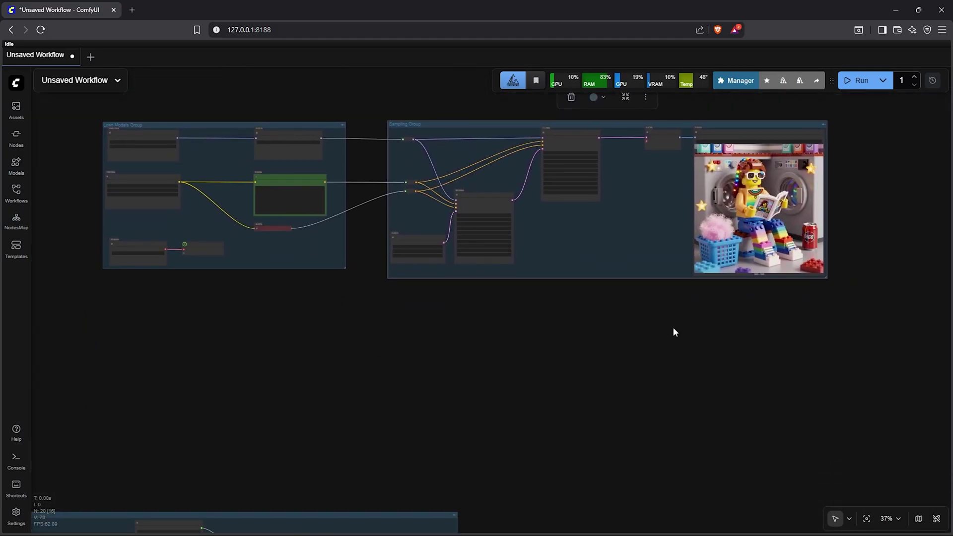
pyautogui.scroll(-2, 599, 391)
pyautogui.moveTo(524, 489); pyautogui.dragTo(533, 309)
pyautogui.moveTo(419, 310); pyautogui.dragTo(421, 318)
pyautogui.moveTo(635, 176)
pyautogui.mouseDown()
pyautogui.moveTo(634, 166)
pyautogui.moveTo(634, 178)
pyautogui.mouseUp()
pyautogui.moveTo(277, 174); pyautogui.dragTo(281, 174)
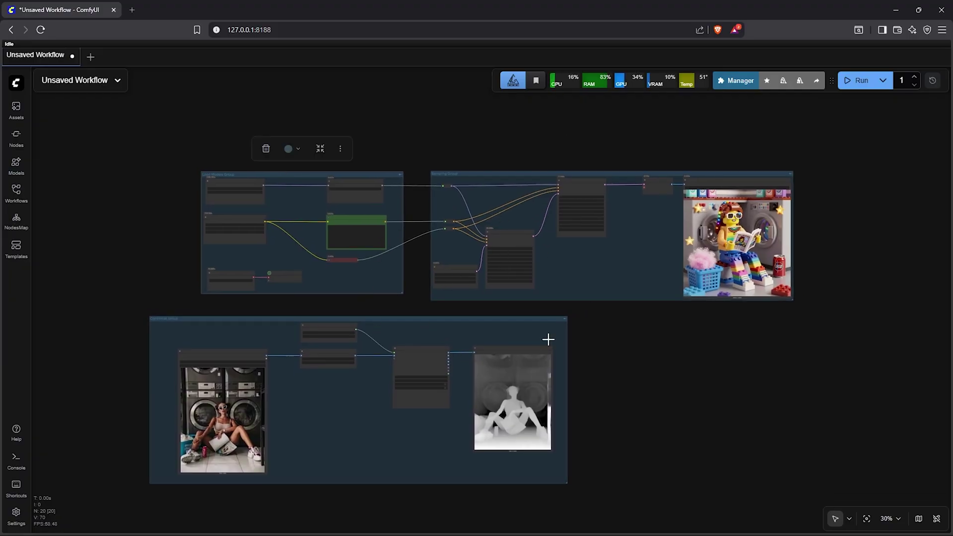
# - Search the node library for 'qwenimage' to find QwenImageDiffsynthControlnet
pyautogui.scroll(8, 548, 290)
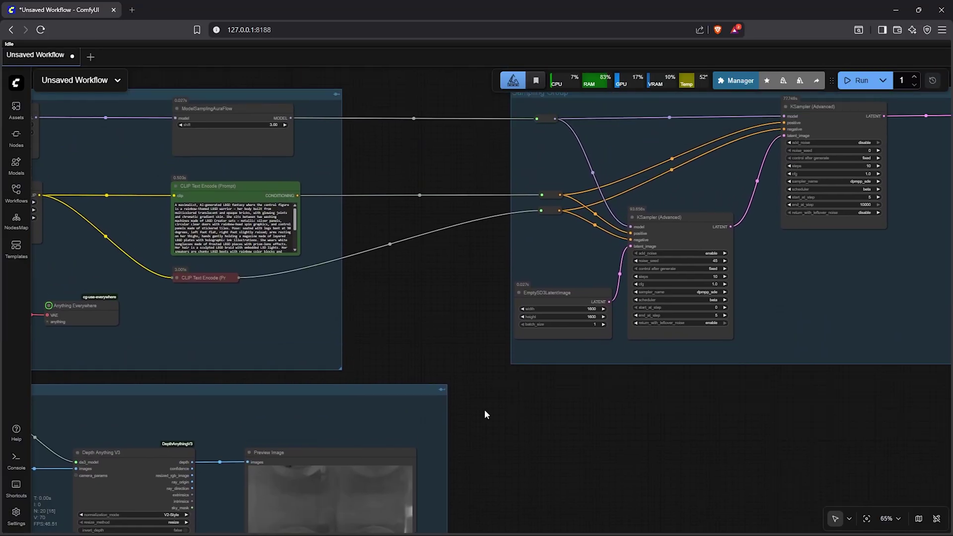
pyautogui.doubleClick(533, 409)
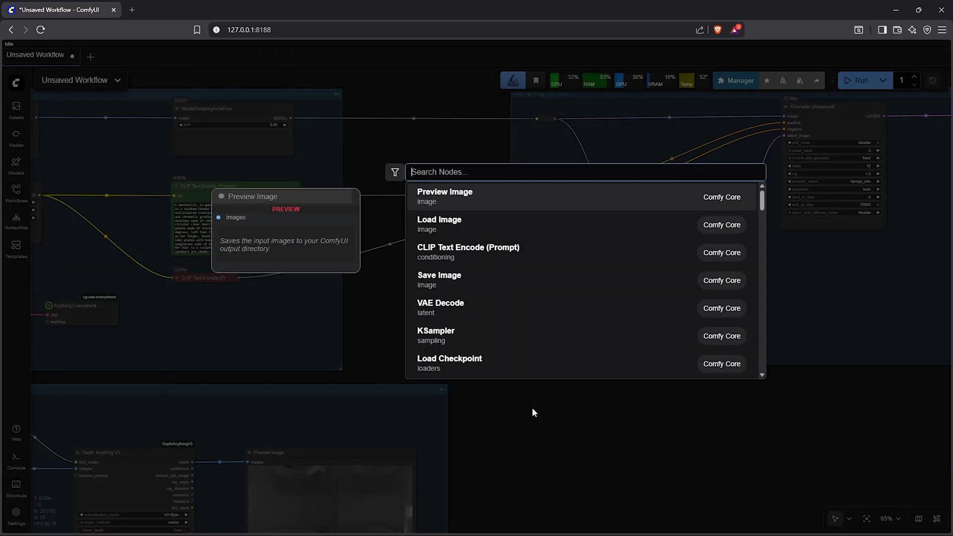
pyautogui.write('qwenimage')
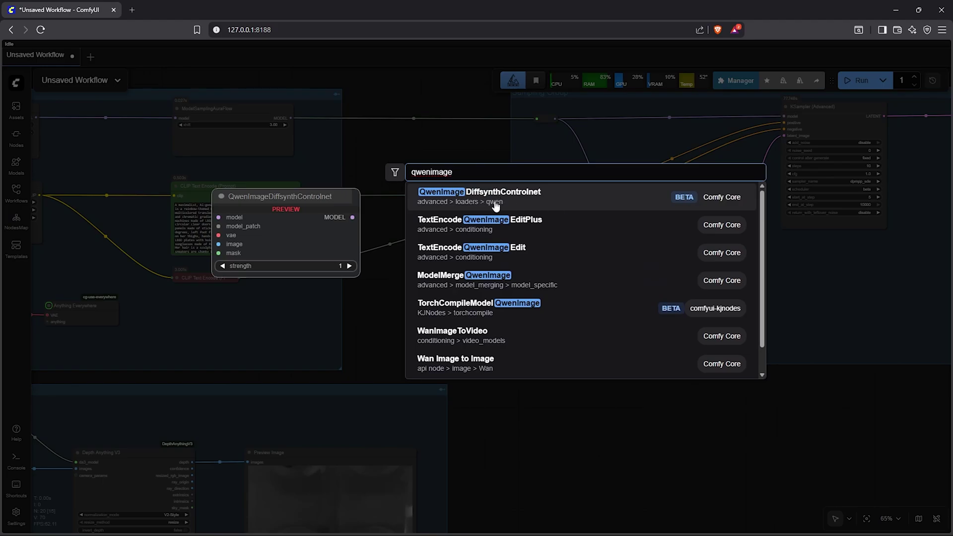
# - Add QwenImageDiffsynthControlnet with a ModelPatchLoader for the Union patch, and connect the VAE
pyautogui.click(543, 205)
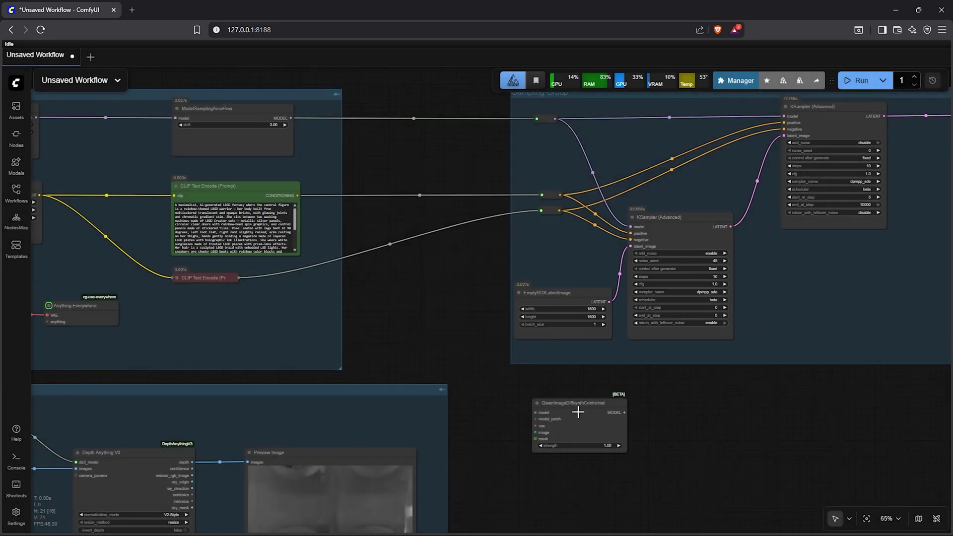
pyautogui.scroll(8, 530, 454)
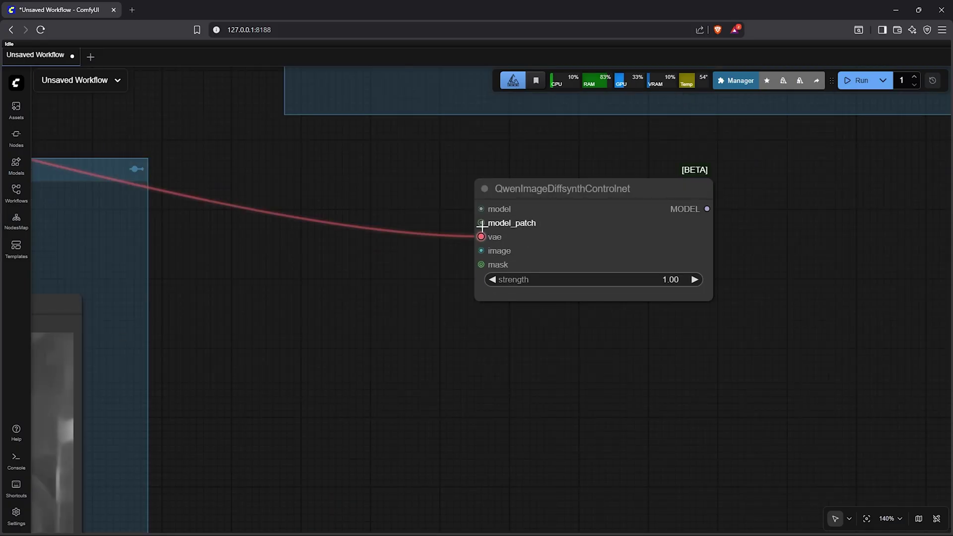
pyautogui.moveTo(479, 224); pyautogui.dragTo(236, 227)
pyautogui.click(440, 264)
pyautogui.click(406, 267)
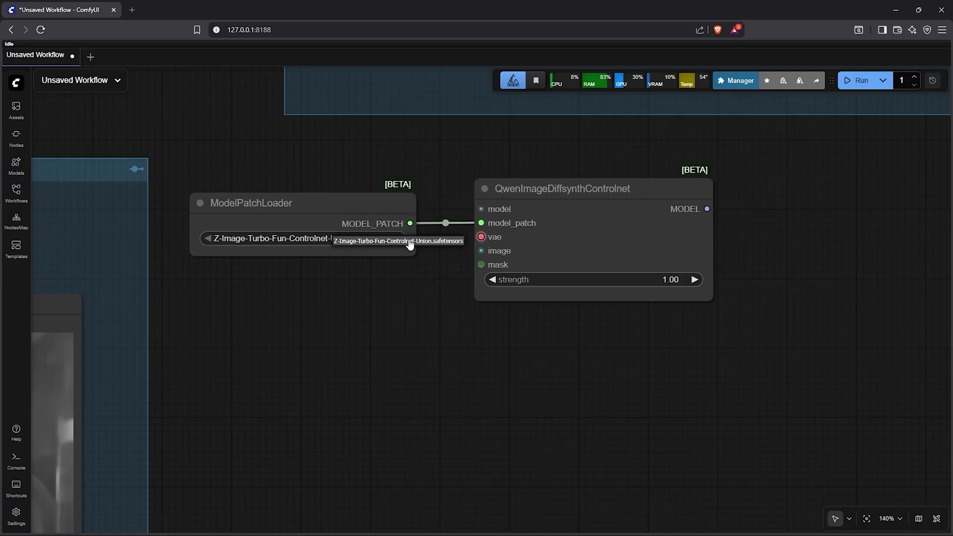
pyautogui.moveTo(407, 245); pyautogui.dragTo(466, 294)
pyautogui.click(560, 239)
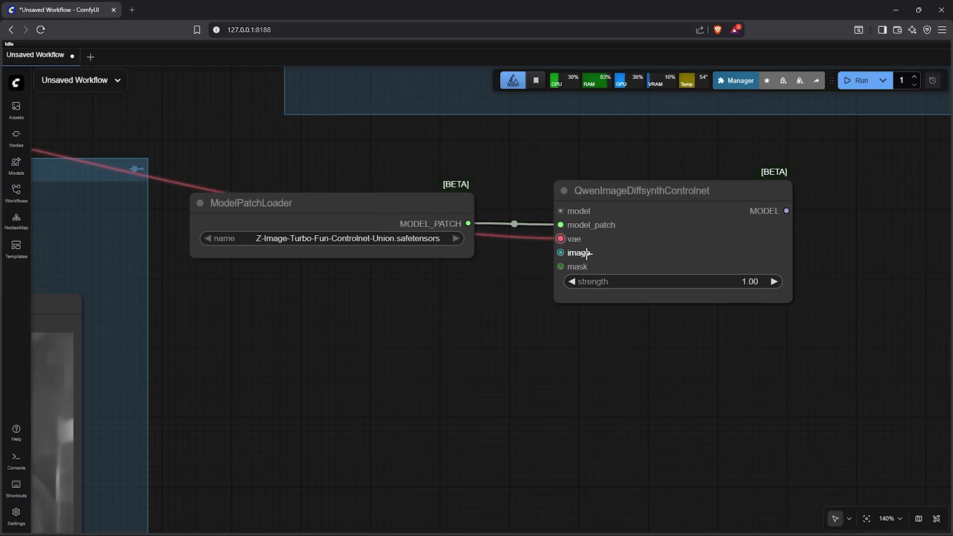
# - Connect the Depth Anything depth map to the ControlNet's image input
pyautogui.scroll(-7, 477, 261)
pyautogui.moveTo(459, 273); pyautogui.dragTo(592, 273)
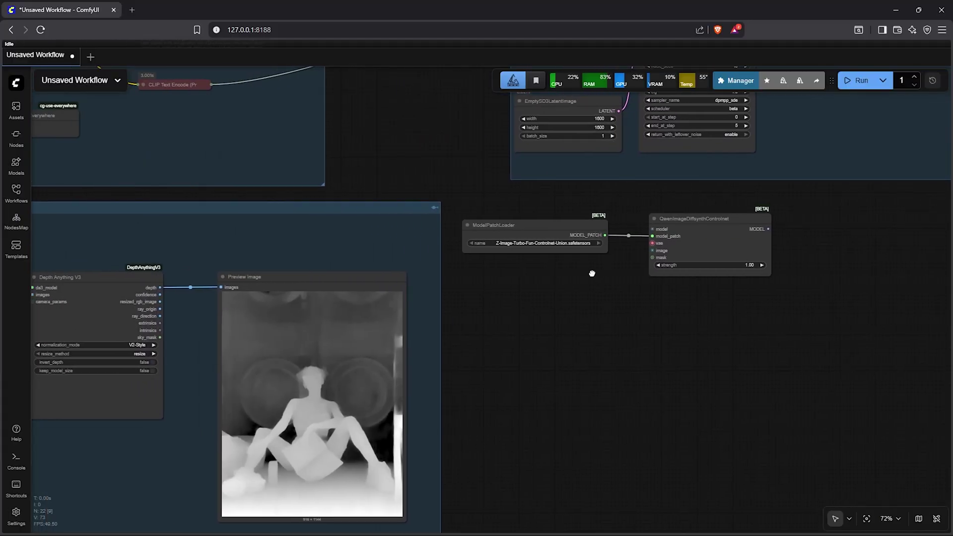
pyautogui.scroll(-1, 592, 274)
pyautogui.moveTo(323, 242); pyautogui.dragTo(319, 304)
pyautogui.moveTo(190, 251); pyautogui.dragTo(638, 245)
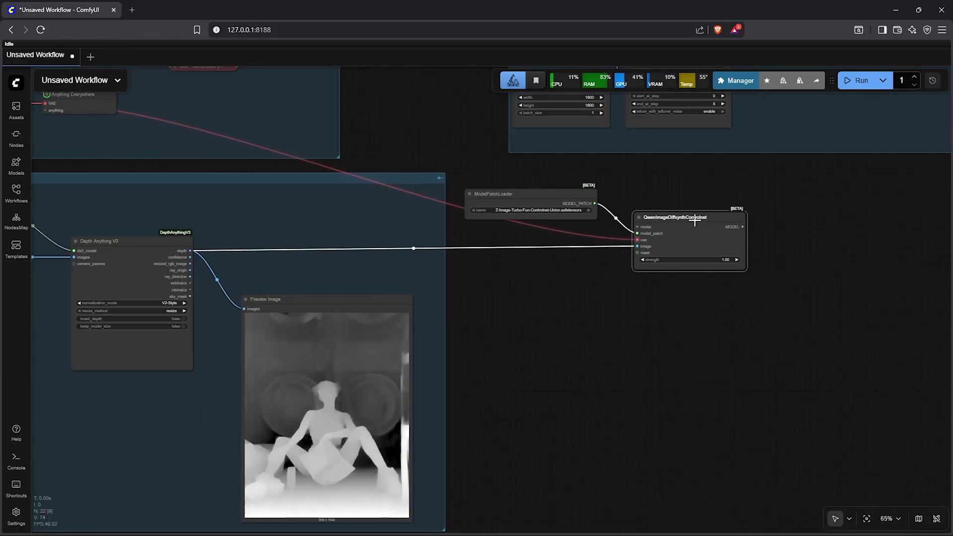
pyautogui.click(655, 326)
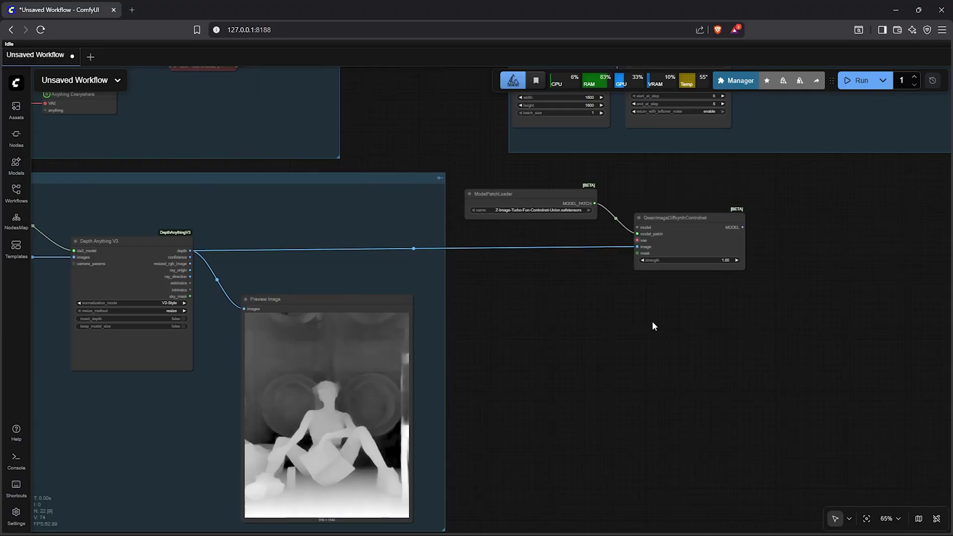
# - Set the QwenImageDiffsynthControlnet strength to 0.80
pyautogui.moveTo(744, 269); pyautogui.dragTo(755, 266)
pyautogui.scroll(3, 739, 252)
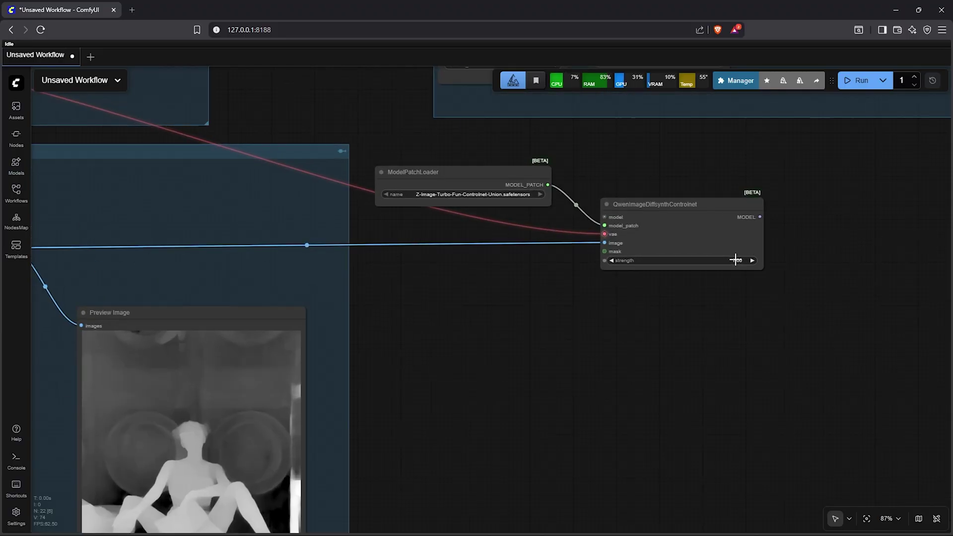
pyautogui.click(739, 260)
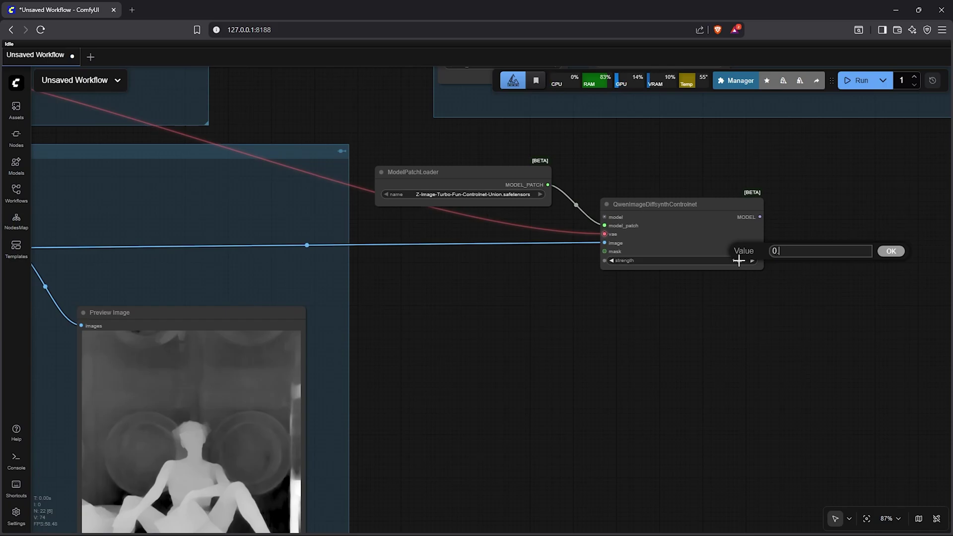
pyautogui.write('0.80')
pyautogui.press('Return')
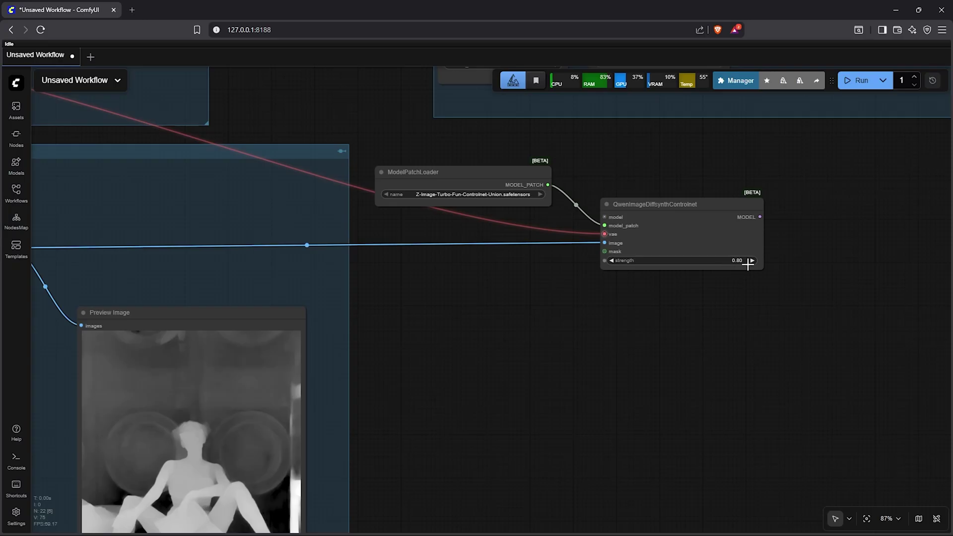
# - Move ModelPatchLoader and the ControlNet node into the Controlnet group
pyautogui.scroll(-3, 646, 342)
pyautogui.keyDown('ctrl'); pyautogui.moveTo(494, 192); pyautogui.dragTo(374, 268); pyautogui.keyUp('ctrl')
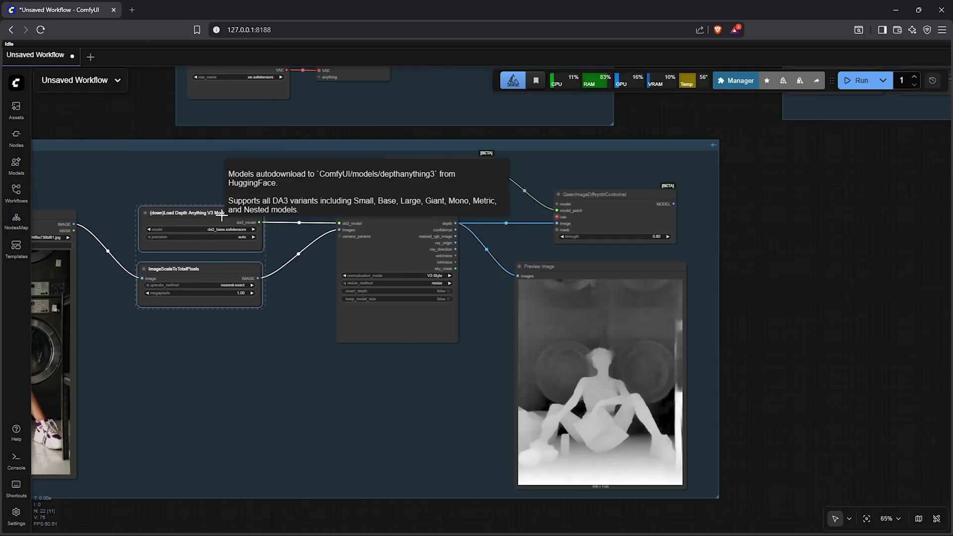
pyautogui.scroll(-5, 865, 225)
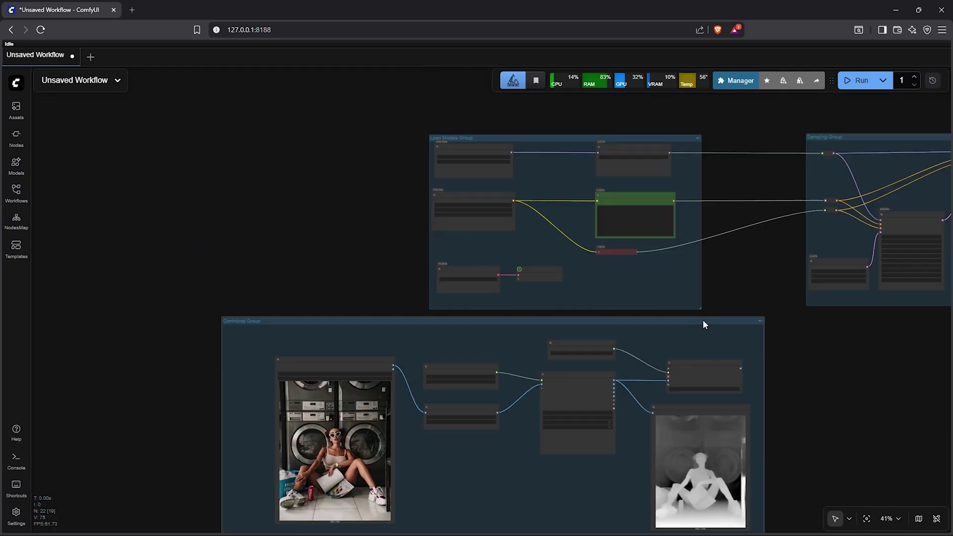
pyautogui.moveTo(704, 324); pyautogui.dragTo(749, 320)
pyautogui.scroll(5, 601, 300)
pyautogui.moveTo(600, 300); pyautogui.dragTo(614, 386)
# - Route ModelSamplingAuraFlow's model through the ControlNet node into the sampler
pyautogui.moveTo(319, 119); pyautogui.dragTo(412, 463)
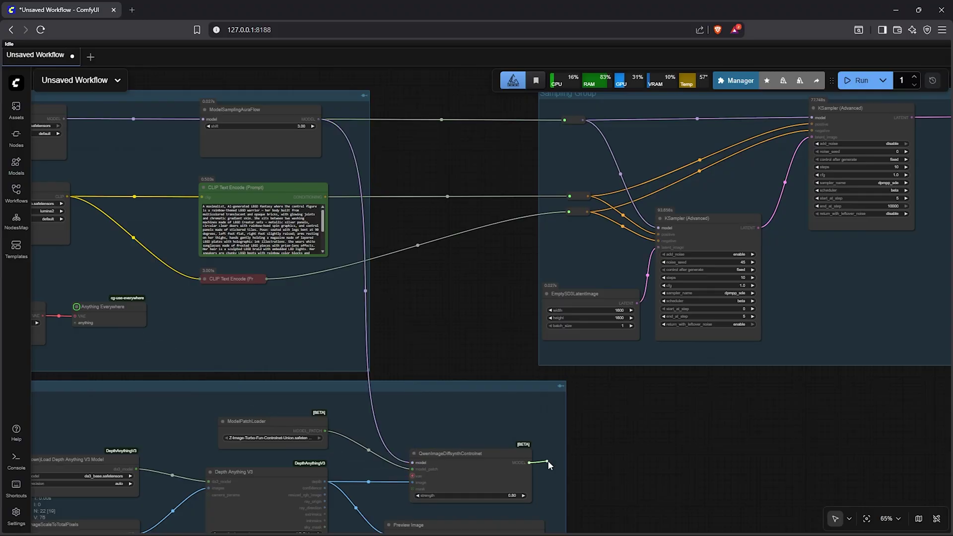
pyautogui.moveTo(529, 463); pyautogui.dragTo(658, 228)
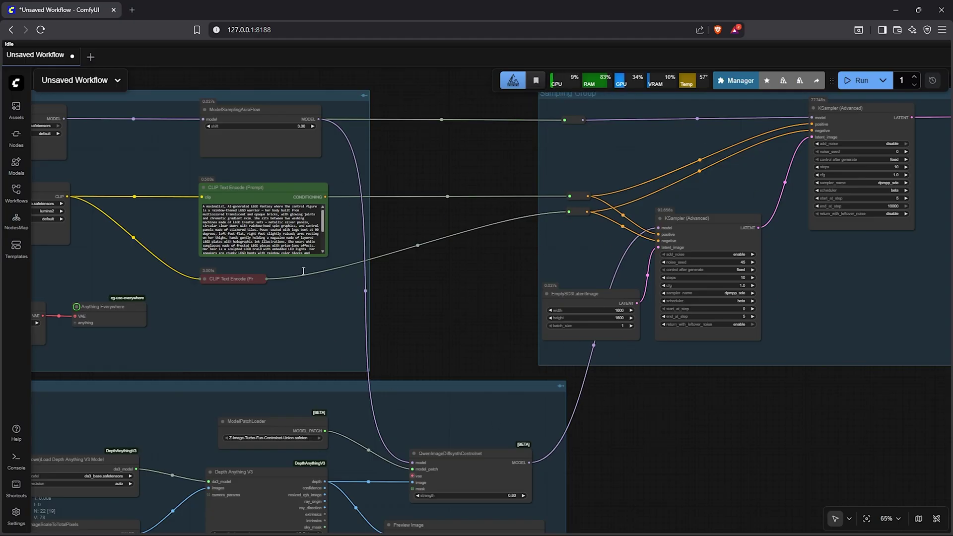
pyautogui.scroll(-7, 690, 421)
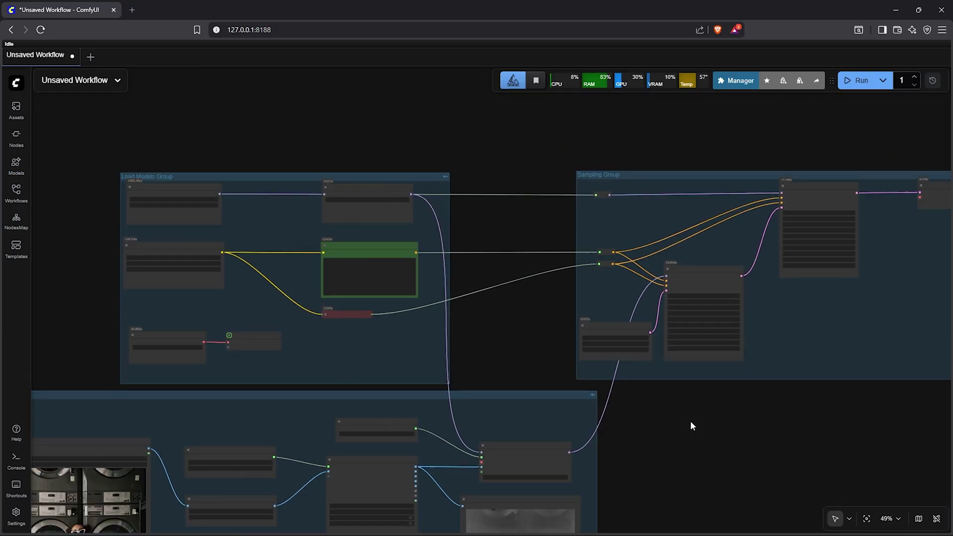
pyautogui.scroll(-1, 690, 404)
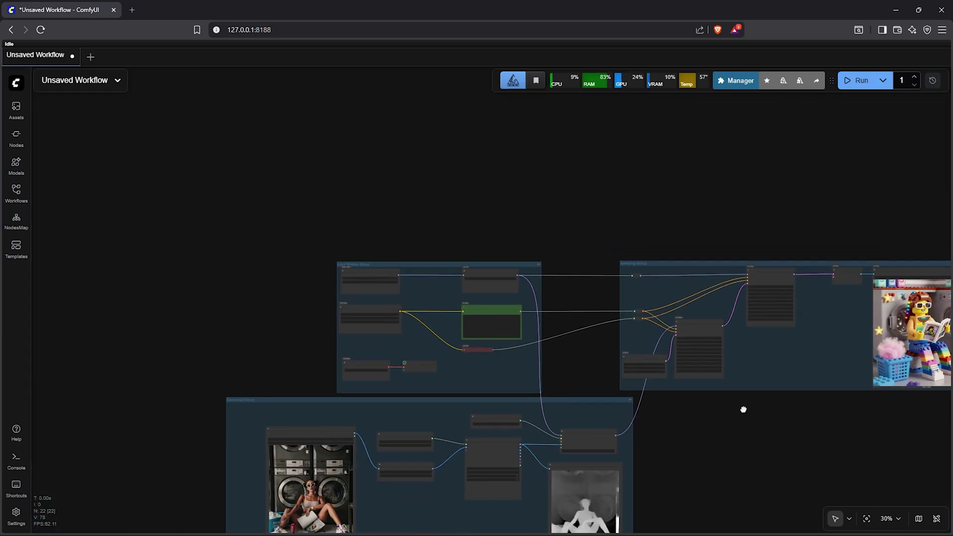
pyautogui.moveTo(743, 409); pyautogui.dragTo(646, 333)
pyautogui.scroll(1, 654, 344)
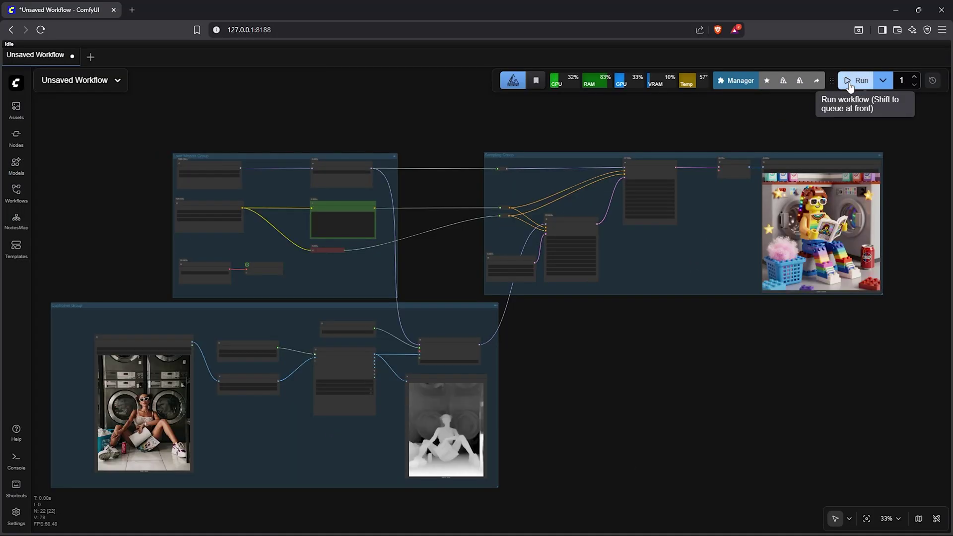
# - Run the depth-guided workflow and view the seated rainbow LEGO warrior and sampler settings
pyautogui.click(836, 86)
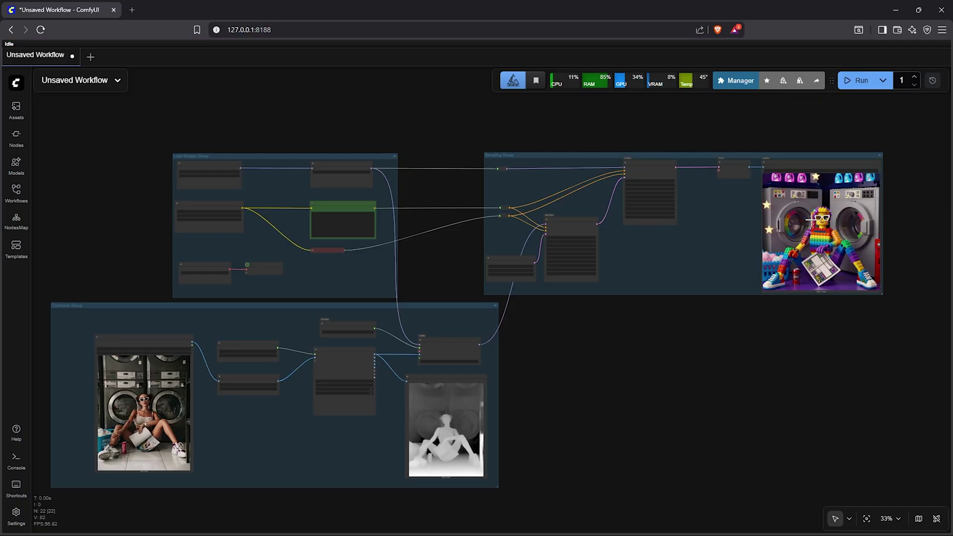
pyautogui.click(828, 162)
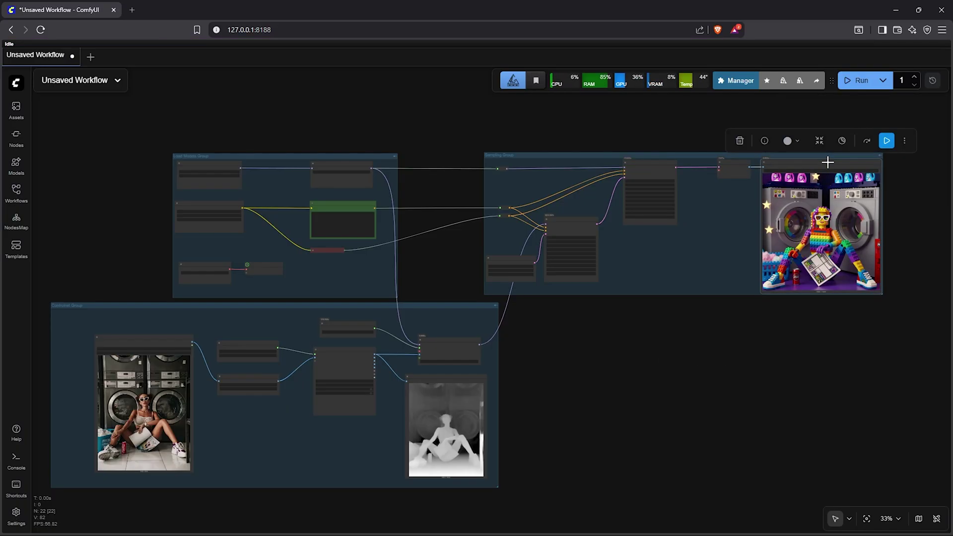
pyautogui.click(867, 516)
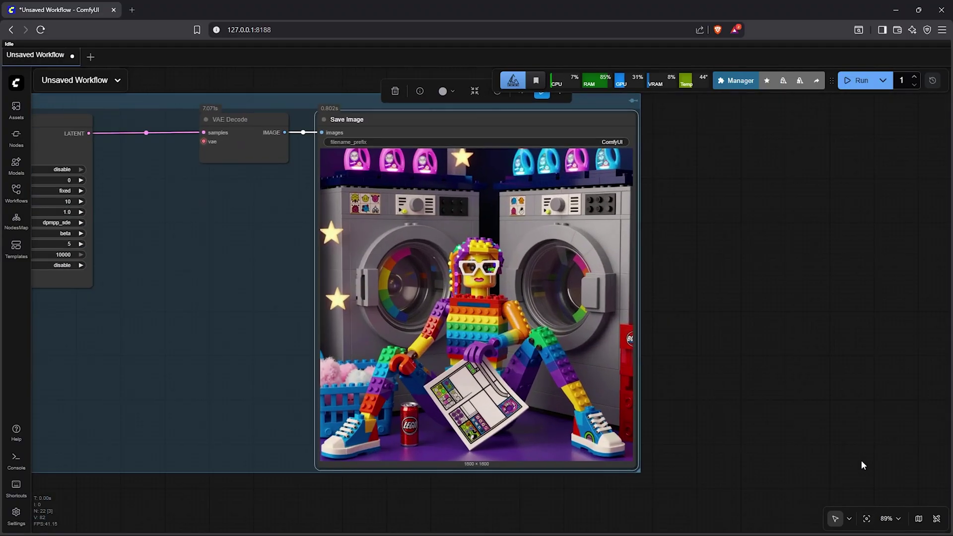
pyautogui.moveTo(713, 350); pyautogui.dragTo(852, 346)
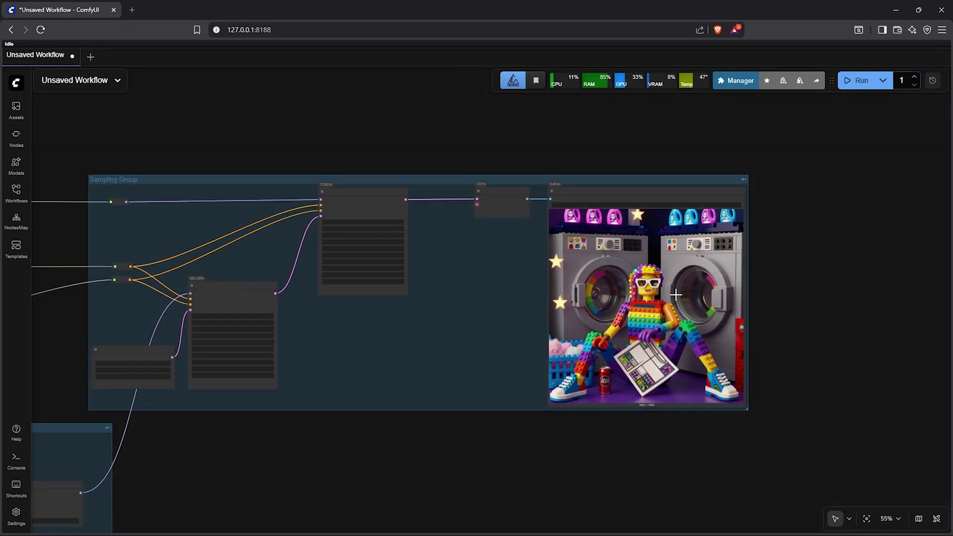
# - Replace the positive prompt with the pasted Giger-esque biomechanical description
pyautogui.moveTo(537, 415); pyautogui.dragTo(907, 410)
pyautogui.scroll(5, 452, 264)
pyautogui.click(538, 278)
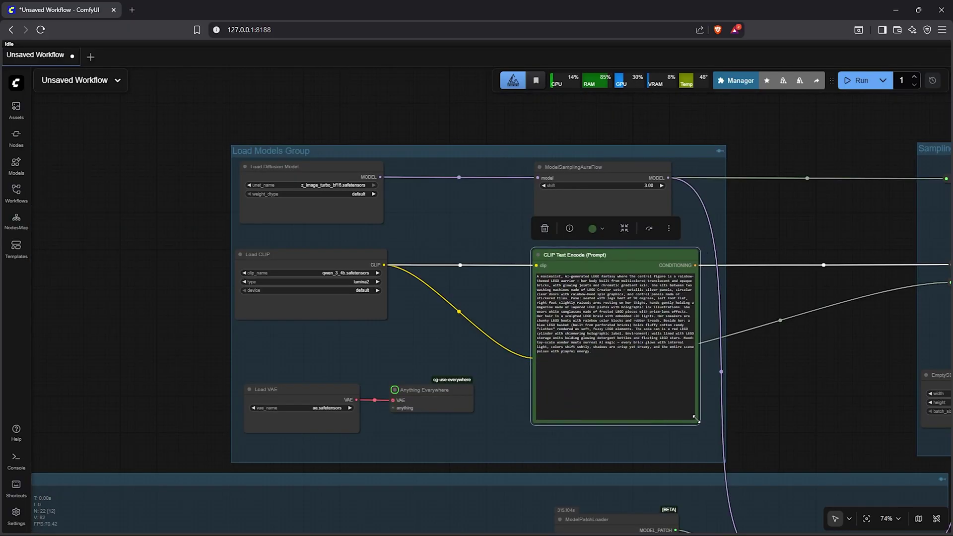
pyautogui.scroll(10, 546, 293)
pyautogui.click(525, 284)
pyautogui.hotkey('ctrl', 'a')
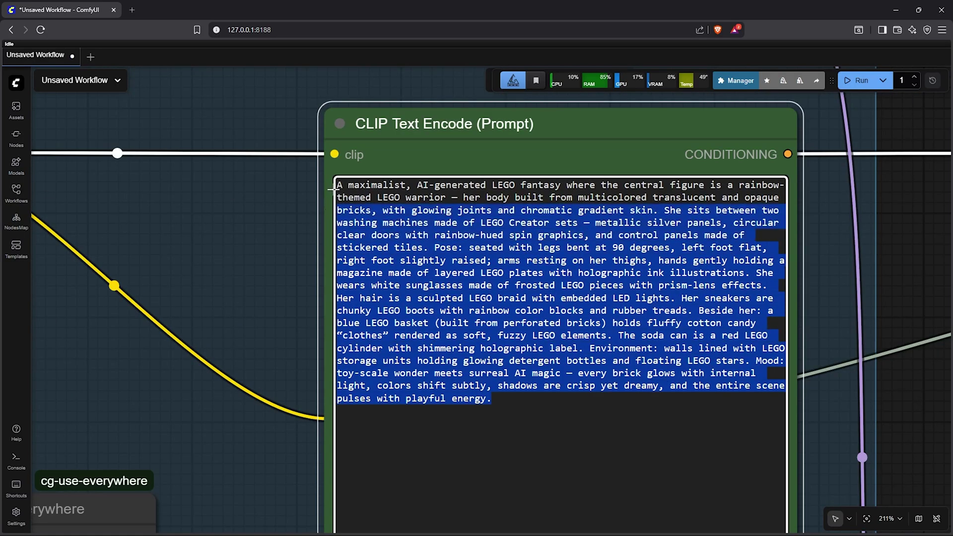
pyautogui.press('BackSpace')
pyautogui.rightClick(356, 197)
pyautogui.click(377, 291)
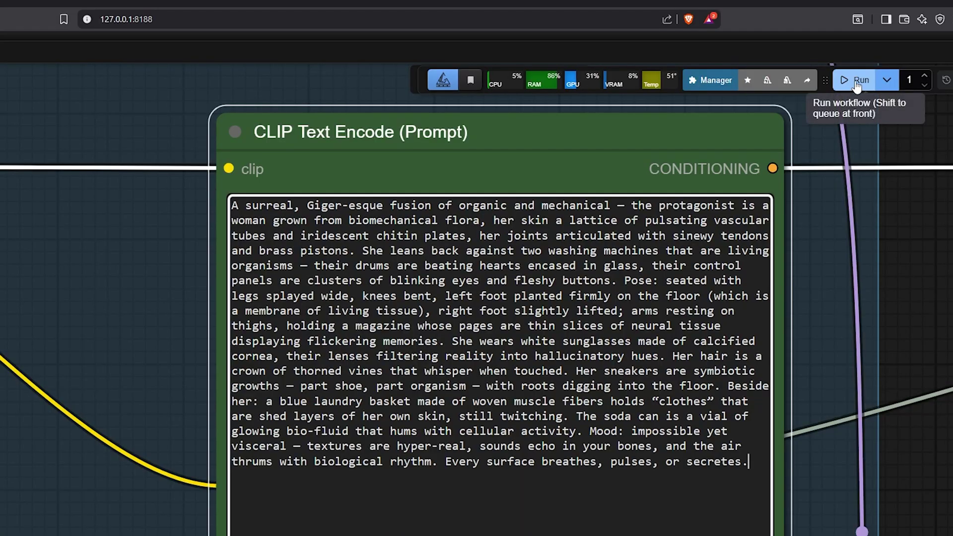
# - Generate the biomechanical woman image and fit the view to the Sampling Group
pyautogui.click(858, 80)
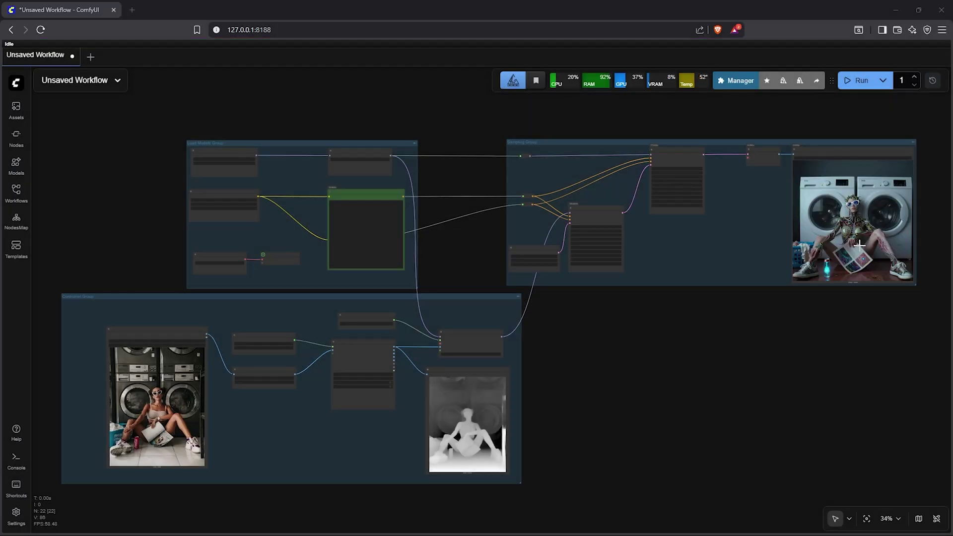
pyautogui.click(814, 142)
pyautogui.click(867, 518)
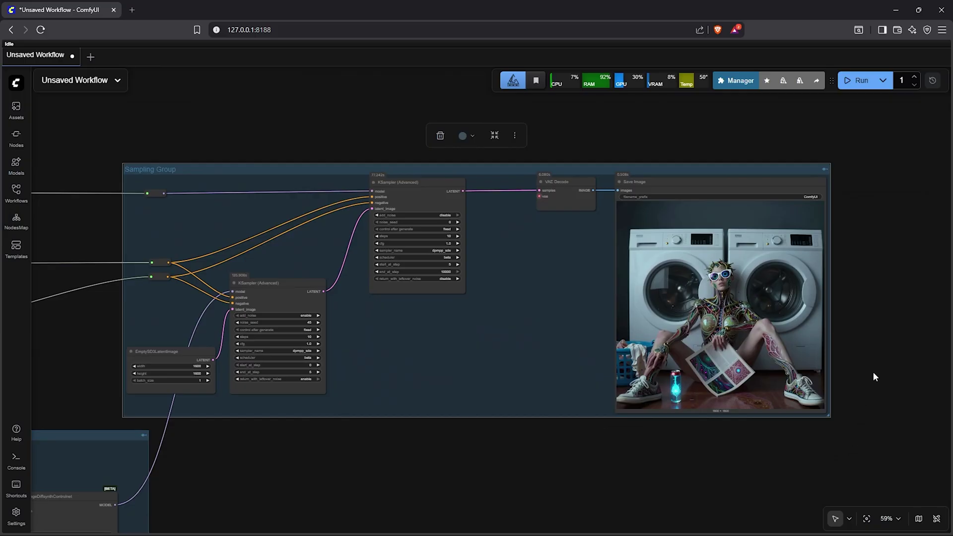
# - Feed the scaled image into HED soft-edge and Canny Edge, and link DWPose to its preview
pyautogui.scroll(-5, 873, 377)
pyautogui.moveTo(604, 437); pyautogui.dragTo(820, 329)
pyautogui.moveTo(615, 329); pyautogui.dragTo(820, 293)
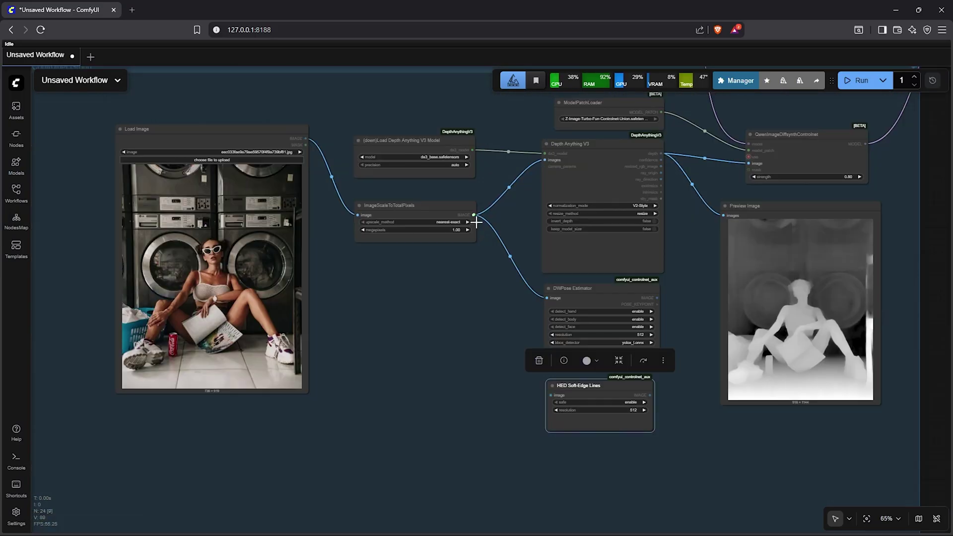
pyautogui.moveTo(475, 215); pyautogui.dragTo(555, 399)
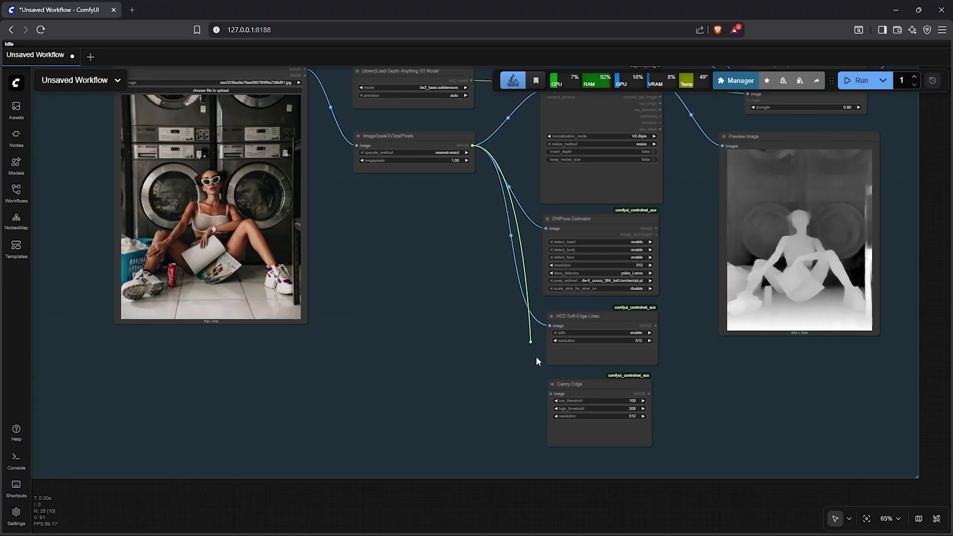
pyautogui.moveTo(536, 366); pyautogui.dragTo(549, 390)
pyautogui.scroll(-3, 489, 447)
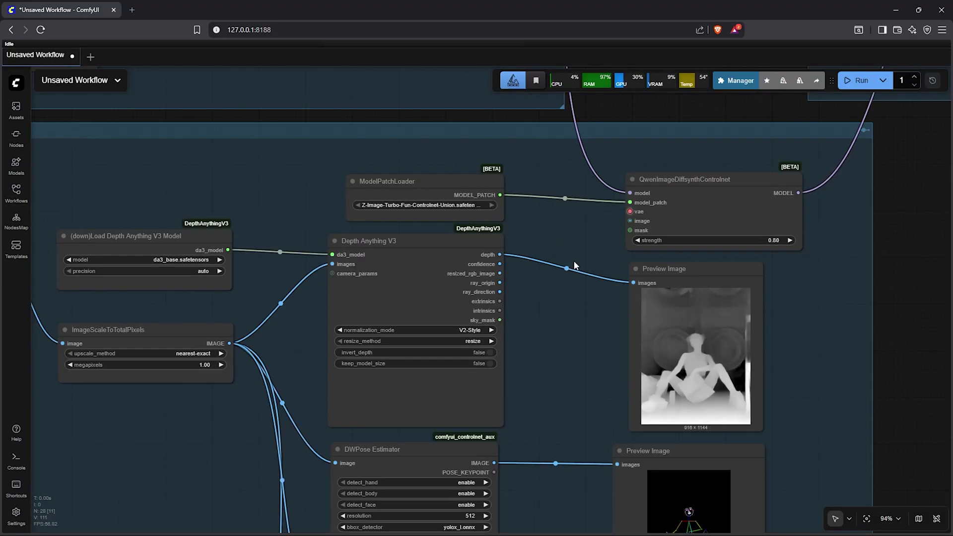
pyautogui.moveTo(495, 462); pyautogui.dragTo(630, 221)
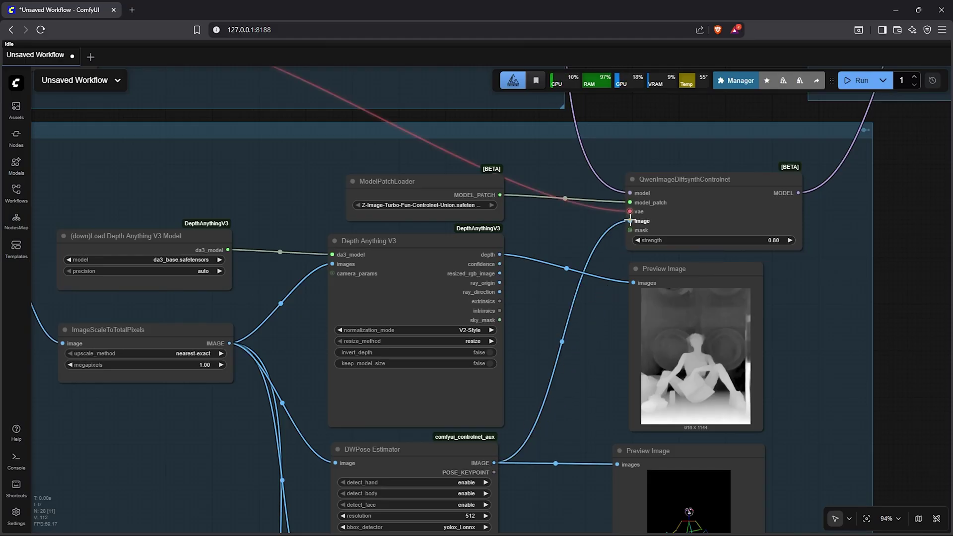
pyautogui.scroll(-5, 824, 235)
pyautogui.scroll(2, 739, 351)
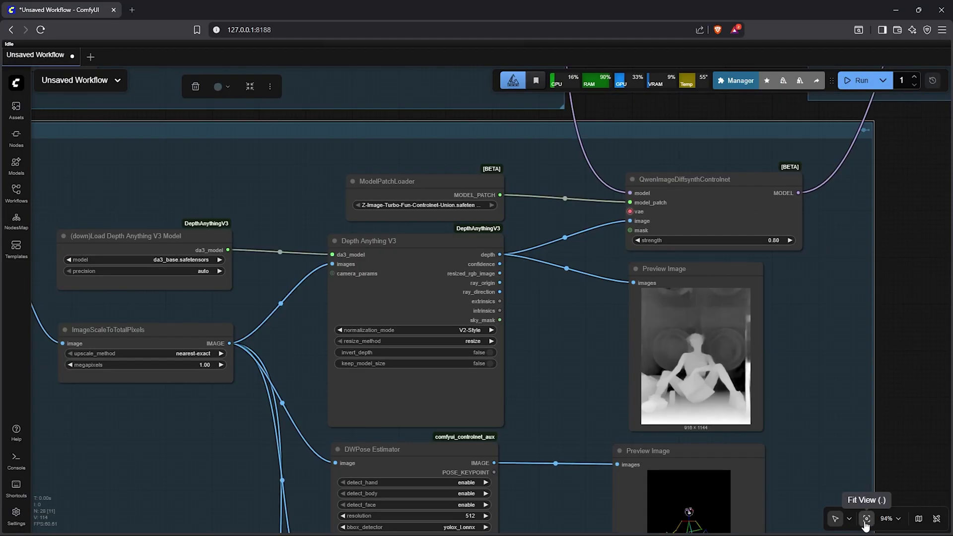
# - Frame all four groups, including Model Upscale, and run the full workflow with Ctrl+Enter
pyautogui.click(867, 518)
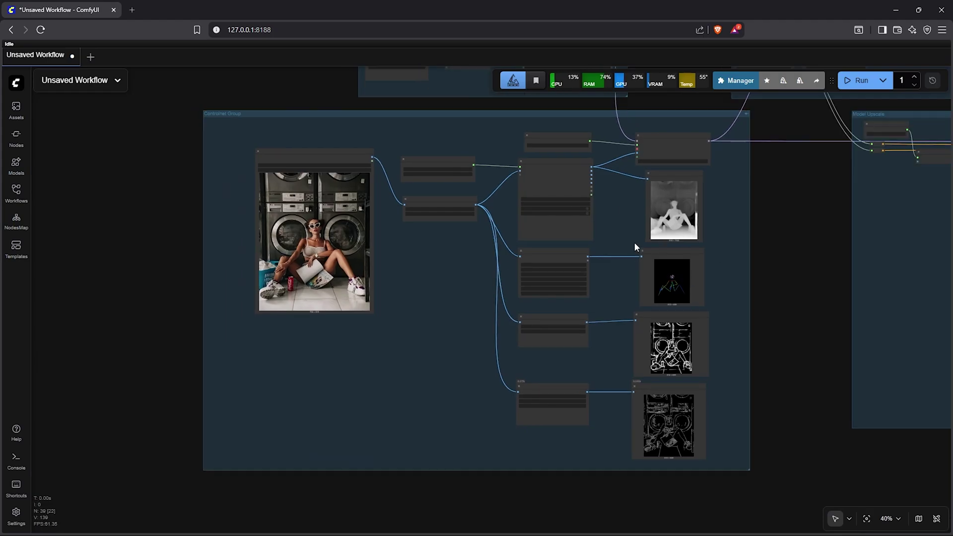
pyautogui.hscroll(5, 618, 243)
pyautogui.scroll(-4, 811, 291)
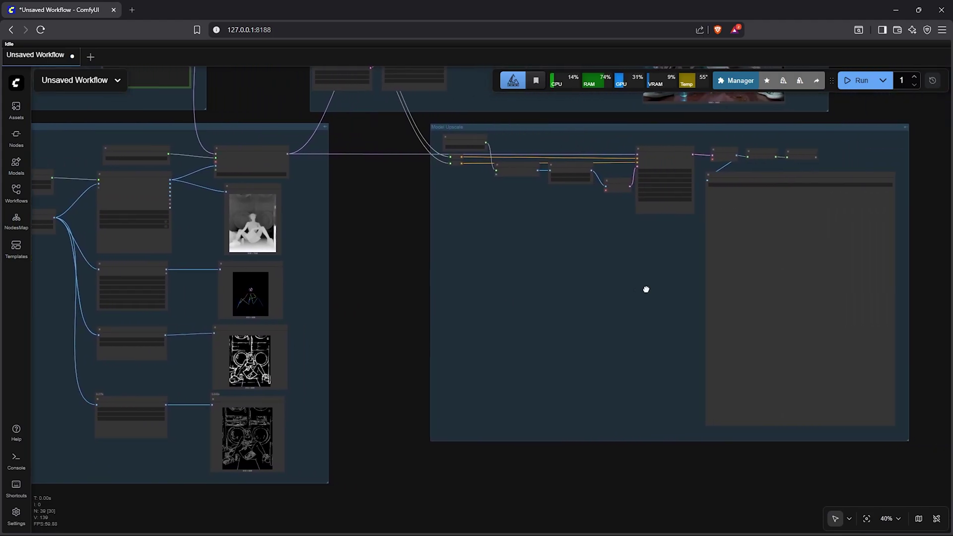
pyautogui.scroll(1, 446, 222)
pyautogui.moveTo(445, 222); pyautogui.dragTo(538, 300)
pyautogui.scroll(1, 734, 248)
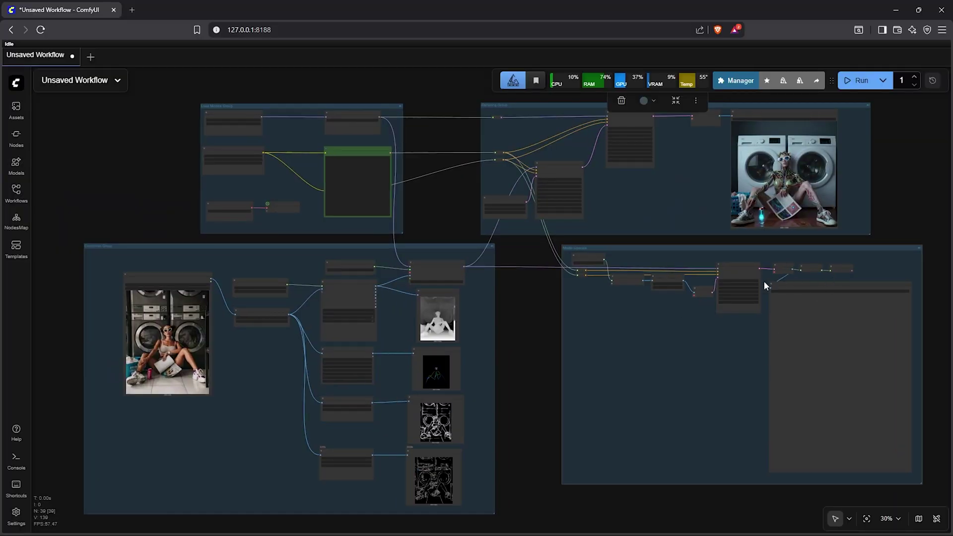
pyautogui.hotkey('ctrl', 'Return')
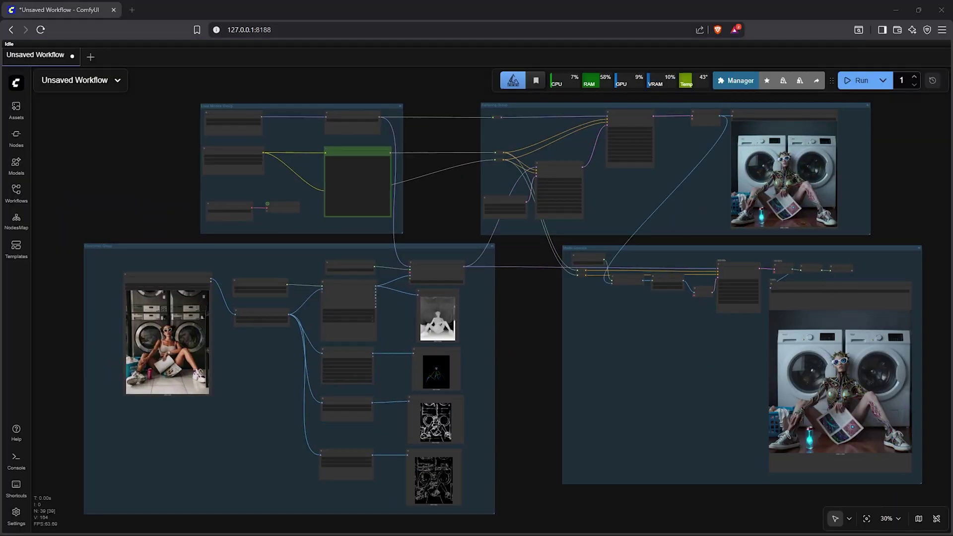
# - Inspect the large upscaled result and list the models available in Load Upscale Model
pyautogui.click(845, 377)
pyautogui.click(867, 519)
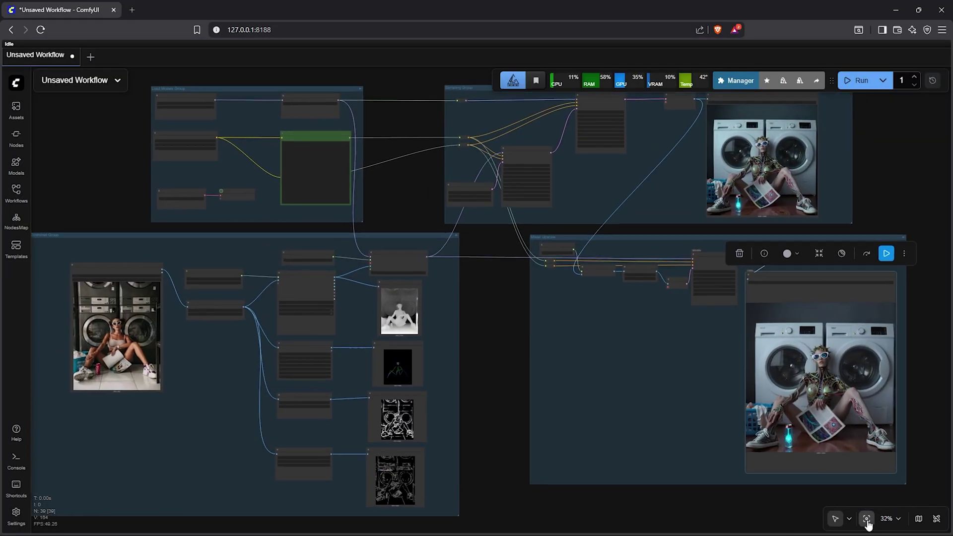
pyautogui.moveTo(275, 347); pyautogui.dragTo(581, 346)
pyautogui.scroll(7, 580, 347)
pyautogui.scroll(6, 375, 244)
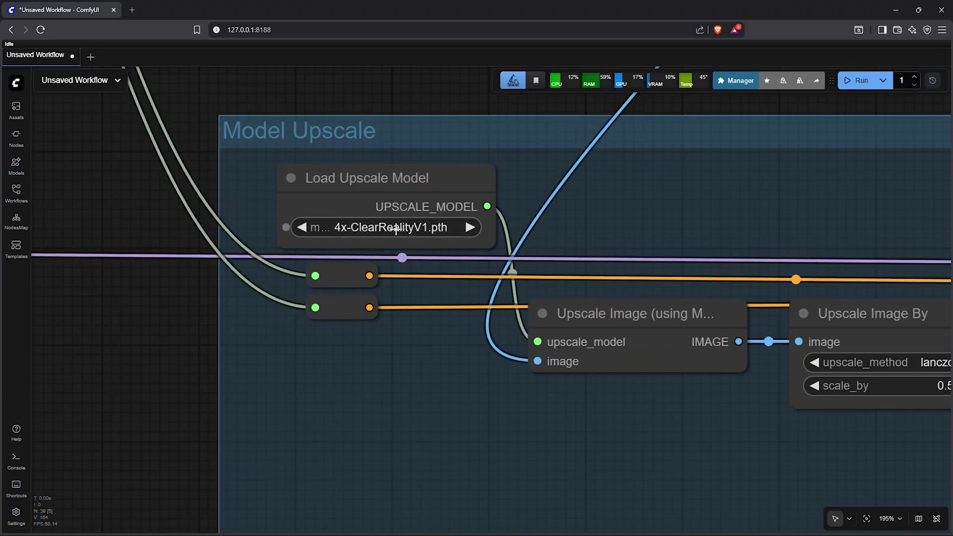
pyautogui.click(400, 231)
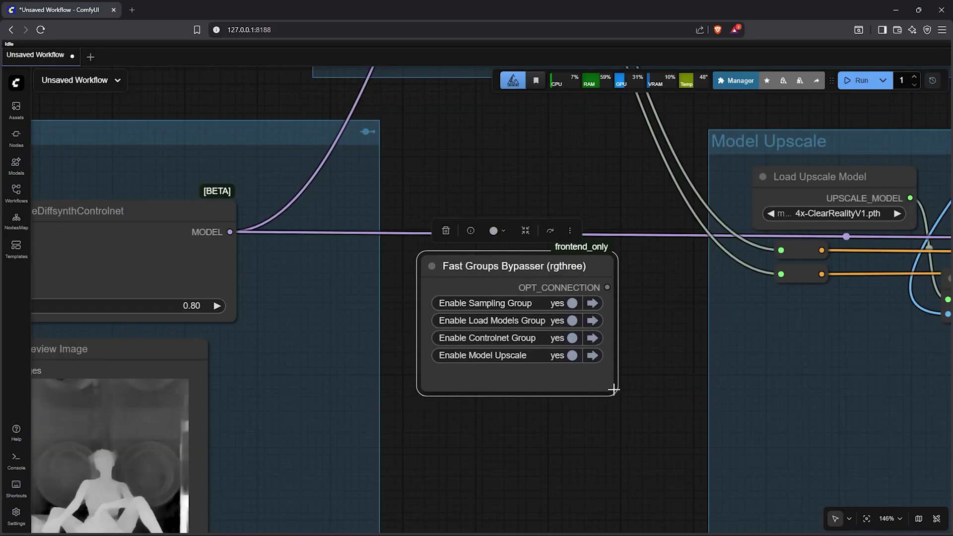
# - Resize the Fast Groups Bypasser, then toggle Sampling, Load Models, Controlnet and Model Upscale off and back on
pyautogui.moveTo(613, 389); pyautogui.dragTo(649, 396)
pyautogui.scroll(-3, 580, 321)
pyautogui.click(579, 320)
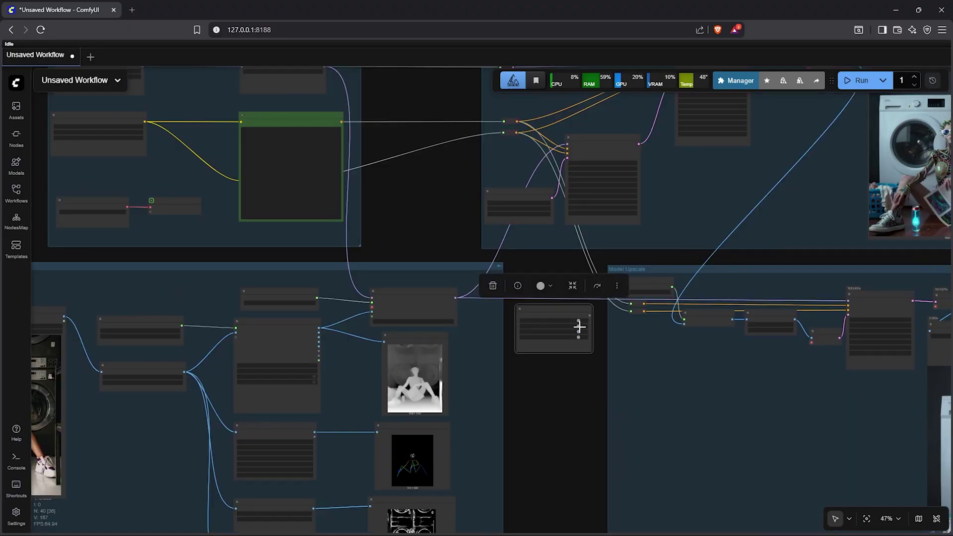
pyautogui.click(579, 326)
pyautogui.click(579, 328)
pyautogui.click(579, 331)
pyautogui.click(579, 332)
pyautogui.click(578, 337)
pyautogui.click(579, 337)
# - Wire the image output into the comparison node and run it to compare original and upscaled images
pyautogui.scroll(-5, 560, 332)
pyautogui.moveTo(559, 333); pyautogui.dragTo(343, 326)
pyautogui.scroll(7, 717, 295)
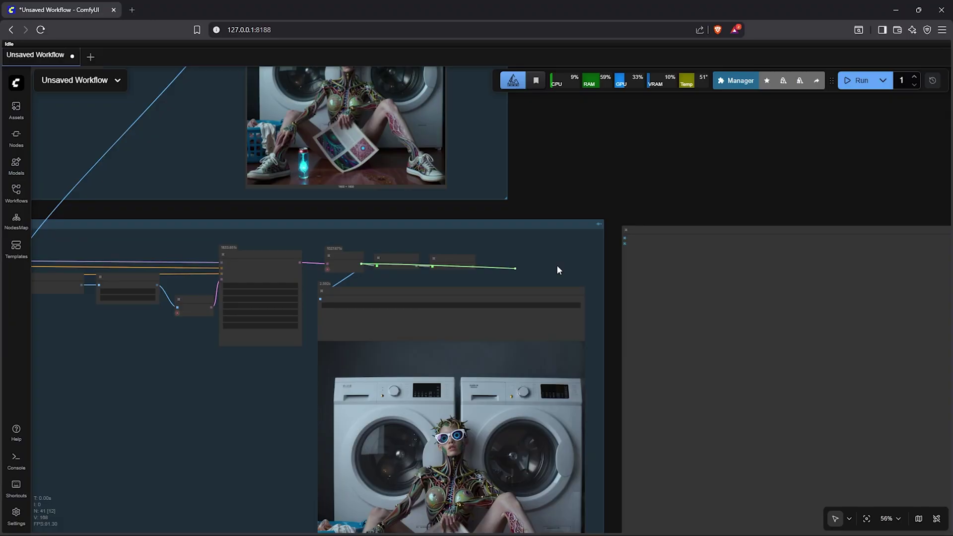
pyautogui.moveTo(557, 271); pyautogui.dragTo(630, 240)
pyautogui.scroll(-5, 630, 240)
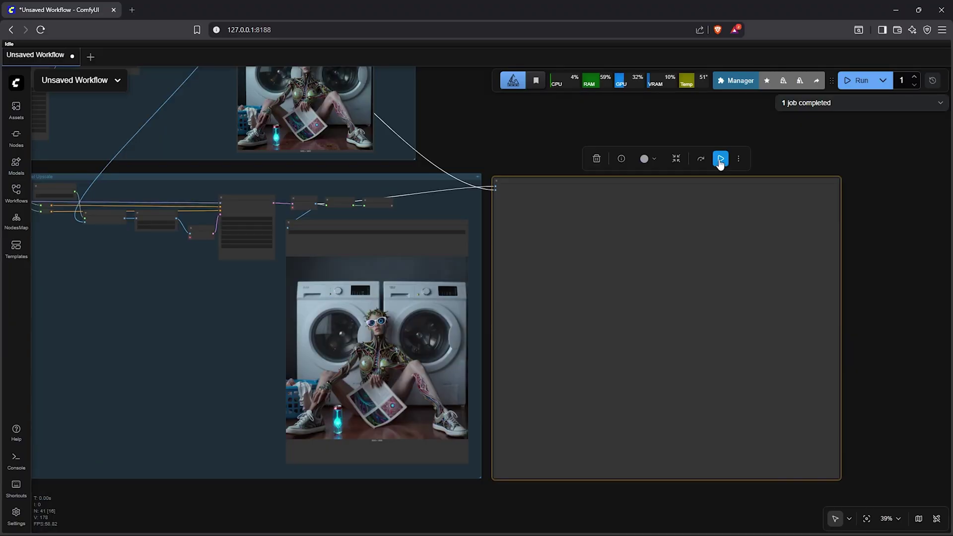
pyautogui.click(721, 159)
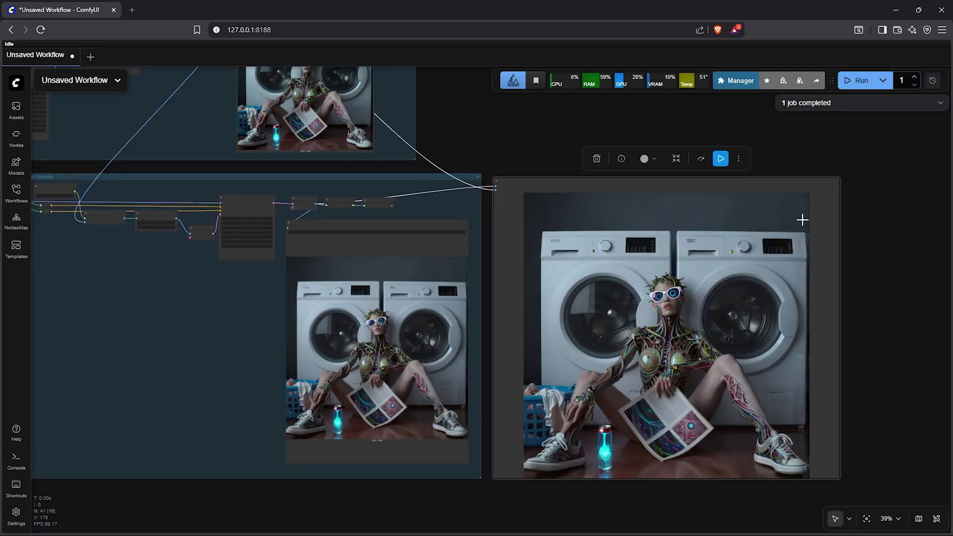
pyautogui.scroll(8, 685, 298)
pyautogui.scroll(10, 682, 213)
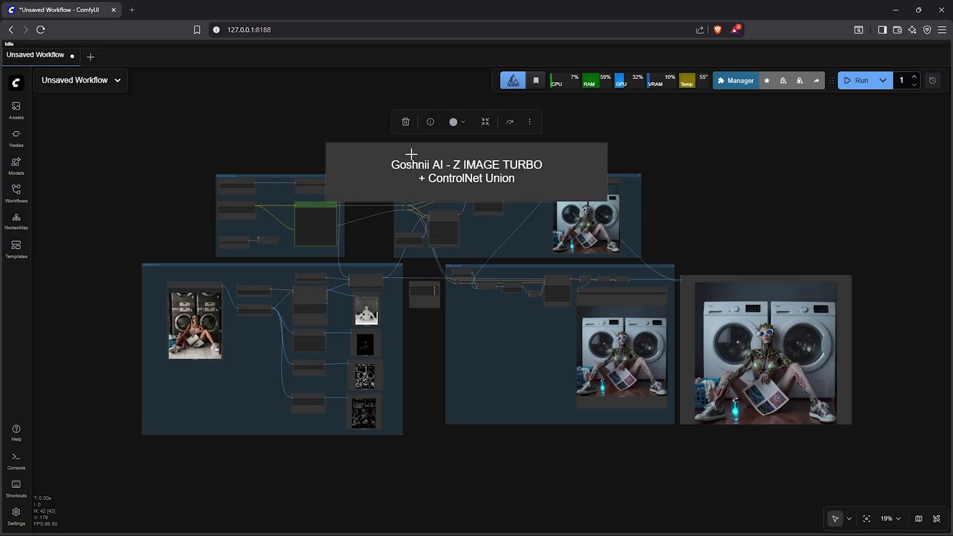
# - Move the title note up-left above the groups and enlarge it so its text is bigger
pyautogui.moveTo(409, 153); pyautogui.dragTo(310, 109)
pyautogui.moveTo(506, 158); pyautogui.dragTo(648, 169)
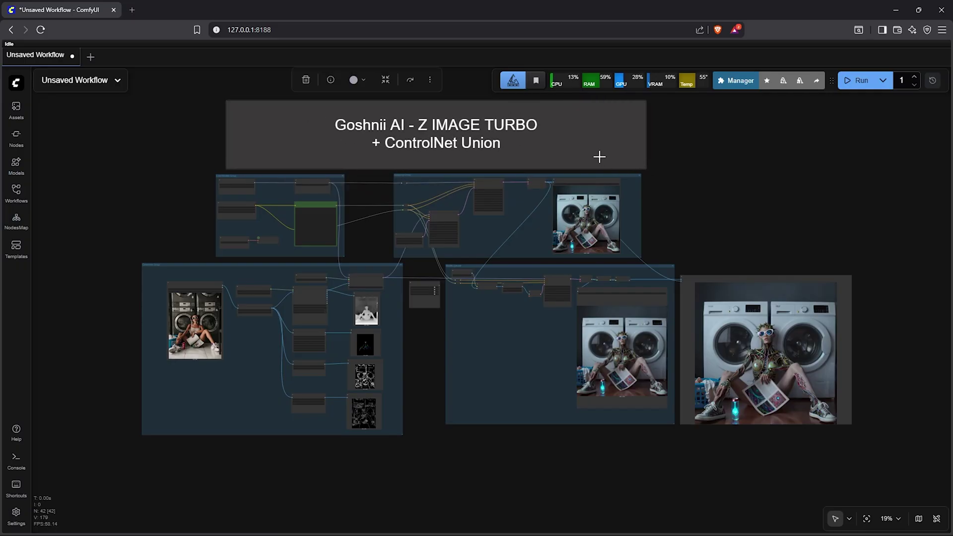
pyautogui.moveTo(589, 153); pyautogui.dragTo(587, 151)
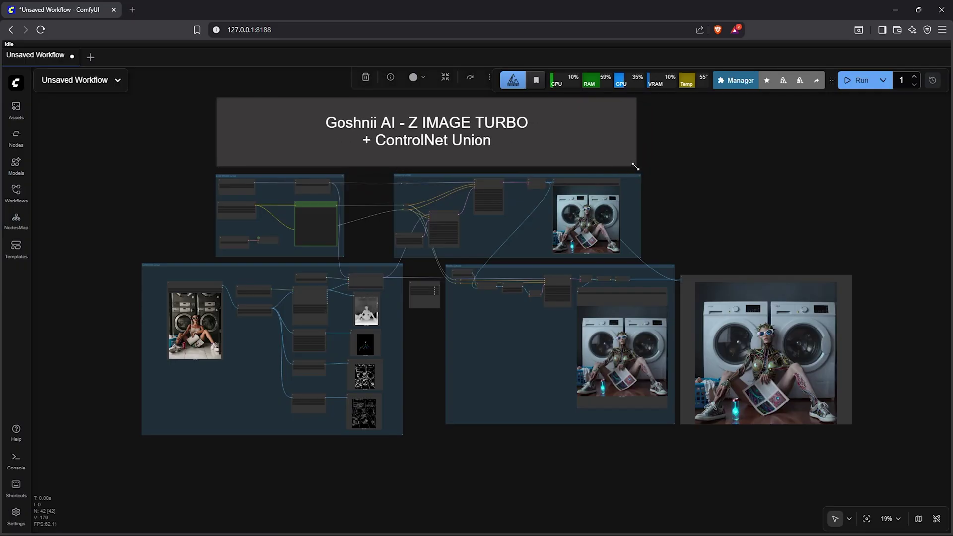
pyautogui.moveTo(688, 167); pyautogui.dragTo(684, 180)
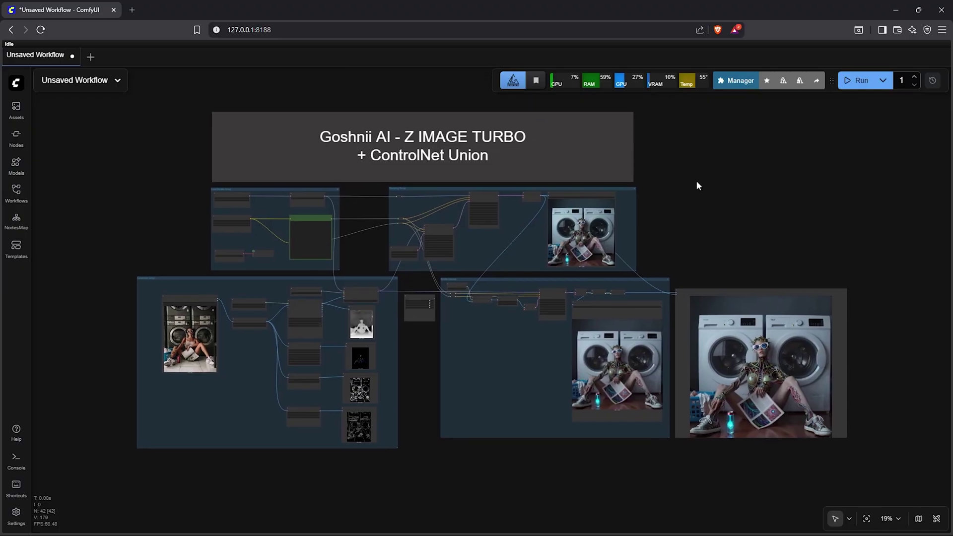